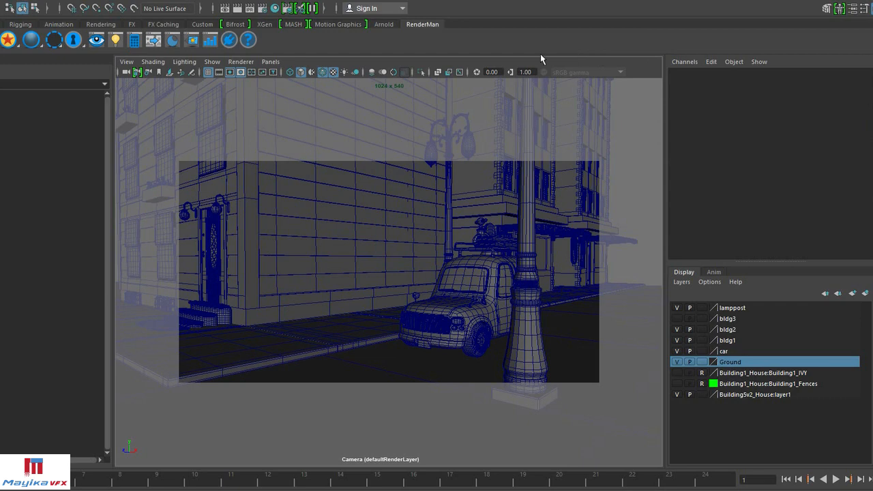
# Switch the viewport to the persp view and inspect the street scene by selecting the buildings and a sidewalk piece
pyautogui.click(271, 63)
pyautogui.moveTo(287, 72)
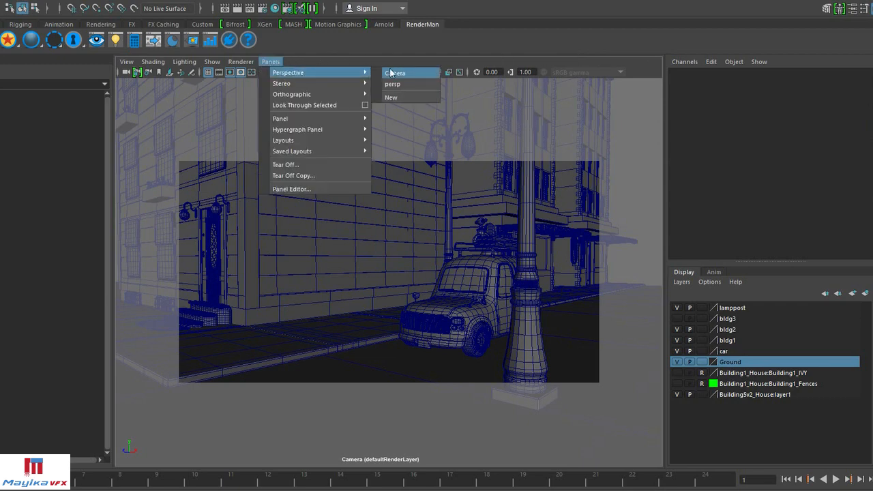
pyautogui.click(411, 83)
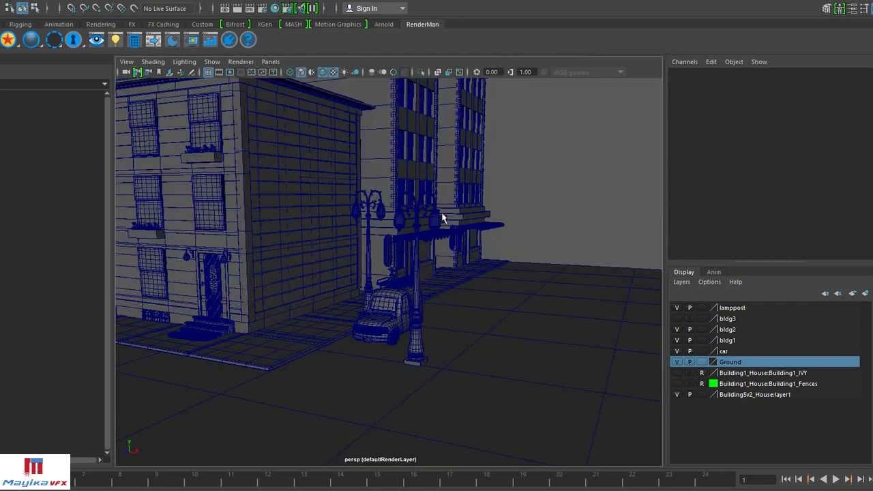
pyautogui.keyDown('alt'); pyautogui.moveTo(444, 301); pyautogui.dragTo(382, 283); pyautogui.keyUp('alt')
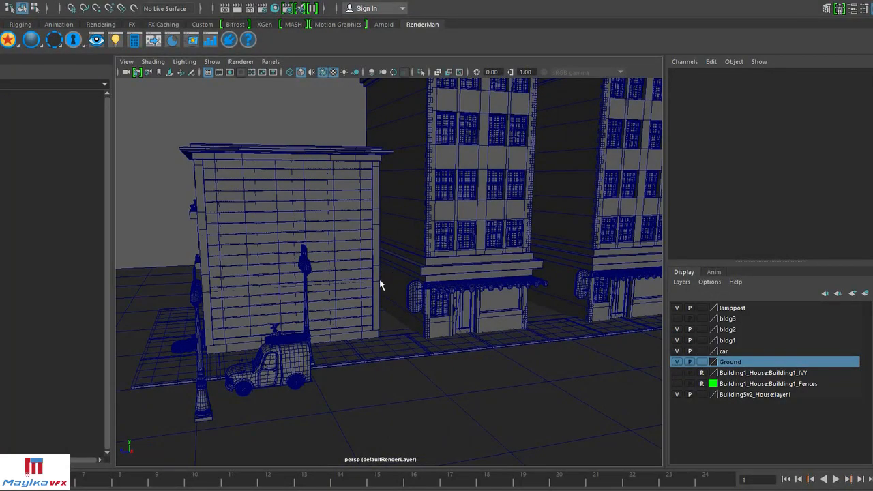
pyautogui.click(343, 278)
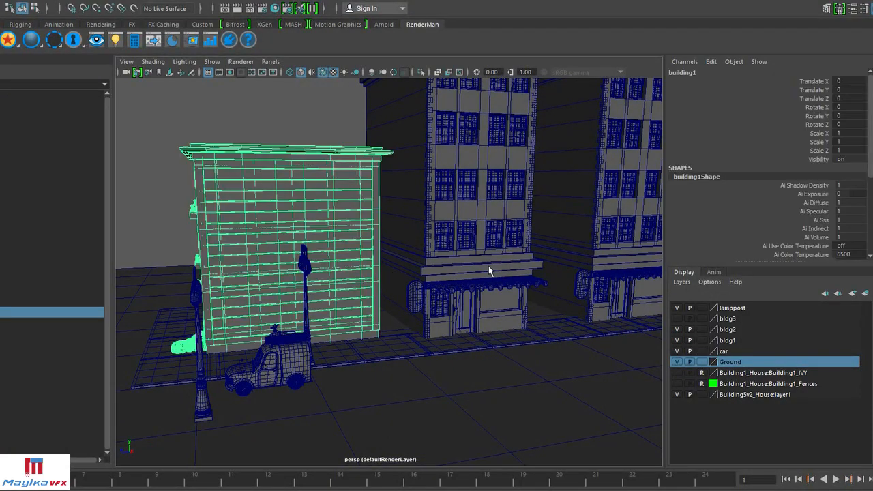
pyautogui.click(511, 267)
pyautogui.click(585, 258)
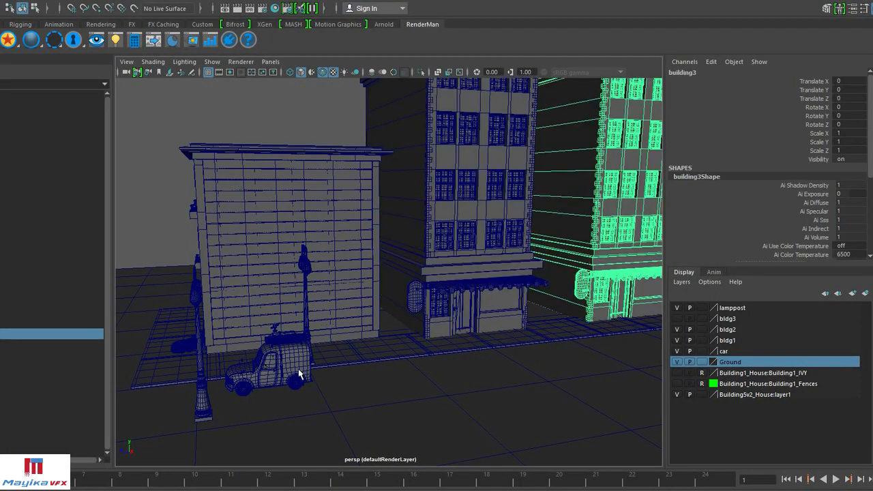
pyautogui.click(335, 360)
pyautogui.click(335, 360)
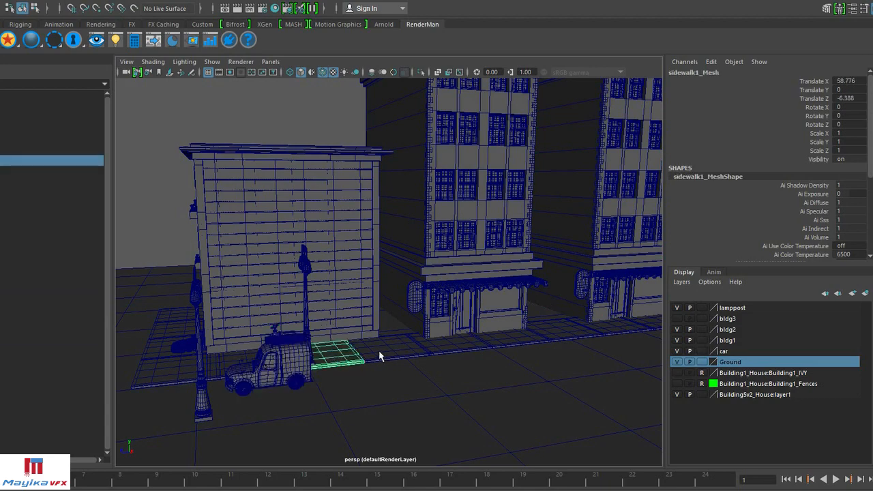
pyautogui.click(380, 376)
# Select the car and examine it from the front together with the surrounding lamp posts and buildings
pyautogui.keyDown('alt'); pyautogui.moveTo(282, 405); pyautogui.dragTo(308, 374); pyautogui.keyUp('alt')
pyautogui.click(286, 354)
pyautogui.keyDown('alt'); pyautogui.moveTo(316, 376); pyautogui.dragTo(396, 392, button='right'); pyautogui.keyUp('alt')
pyautogui.keyDown('alt'); pyautogui.moveTo(379, 387); pyautogui.dragTo(408, 339, button='middle'); pyautogui.keyUp('alt')
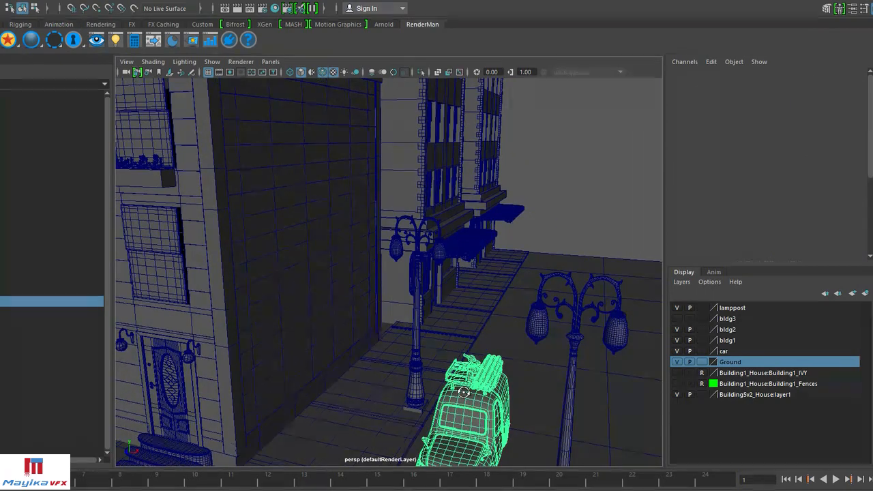
pyautogui.keyDown('alt'); pyautogui.moveTo(463, 392); pyautogui.dragTo(479, 379); pyautogui.keyUp('alt')
pyautogui.scroll(3, 463, 349)
pyautogui.keyDown('alt'); pyautogui.moveTo(504, 378); pyautogui.dragTo(442, 315, button='middle'); pyautogui.keyUp('alt')
pyautogui.keyDown('alt'); pyautogui.moveTo(485, 319); pyautogui.dragTo(445, 318, button='right'); pyautogui.keyUp('alt')
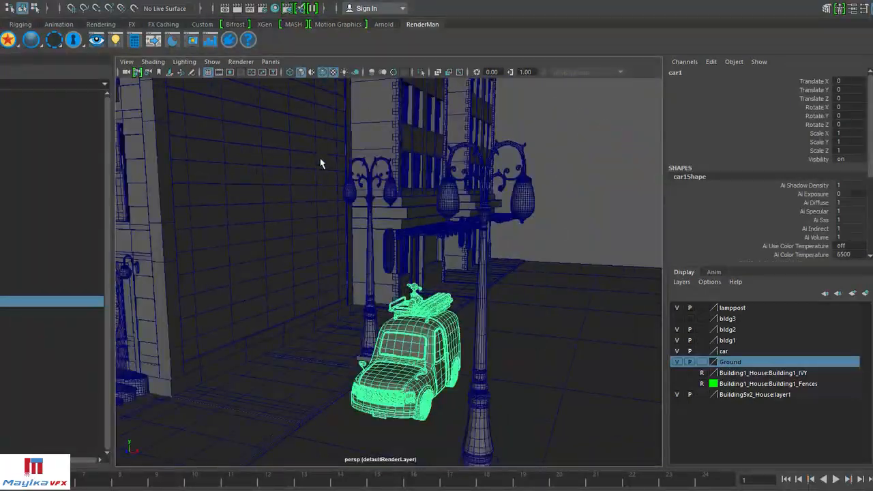
# Return the viewport to the view through the scene's Camera
pyautogui.click(270, 62)
pyautogui.moveTo(304, 73)
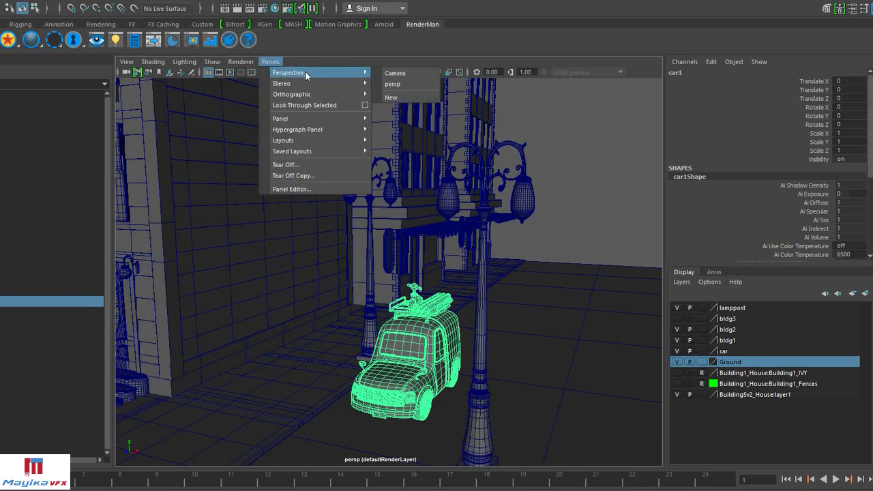
pyautogui.click(396, 73)
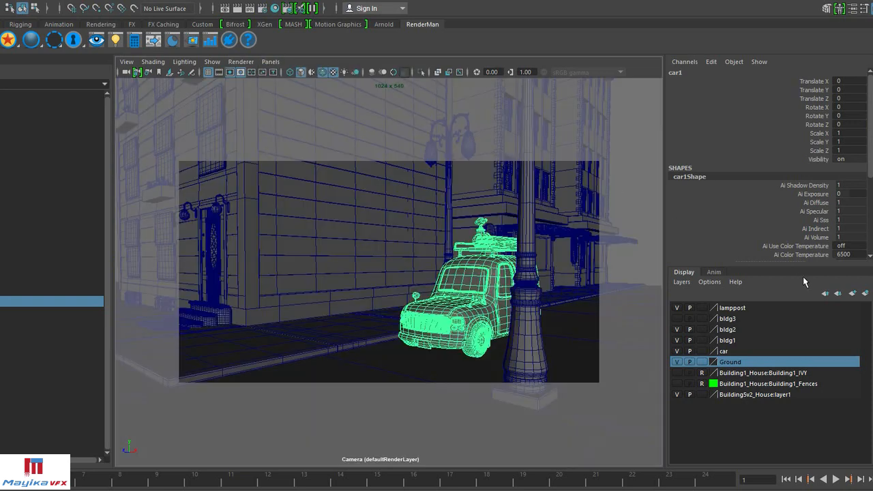
# Hide and show the Ground, car and bldg1 display layers one at a time to check what each contains
pyautogui.click(677, 362)
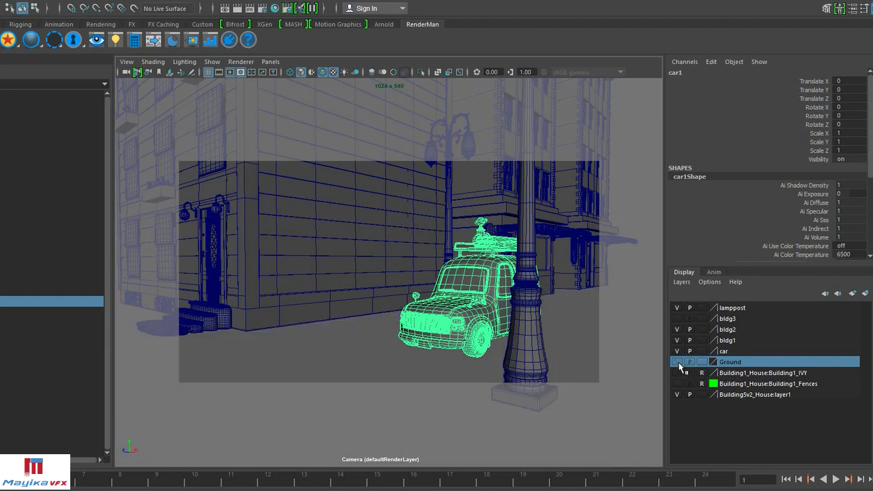
pyautogui.click(678, 364)
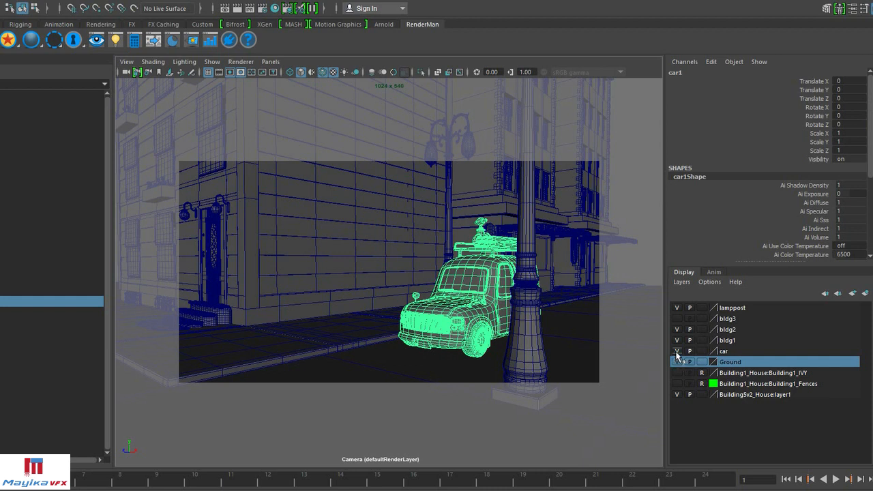
pyautogui.click(677, 351)
pyautogui.click(676, 351)
pyautogui.click(677, 341)
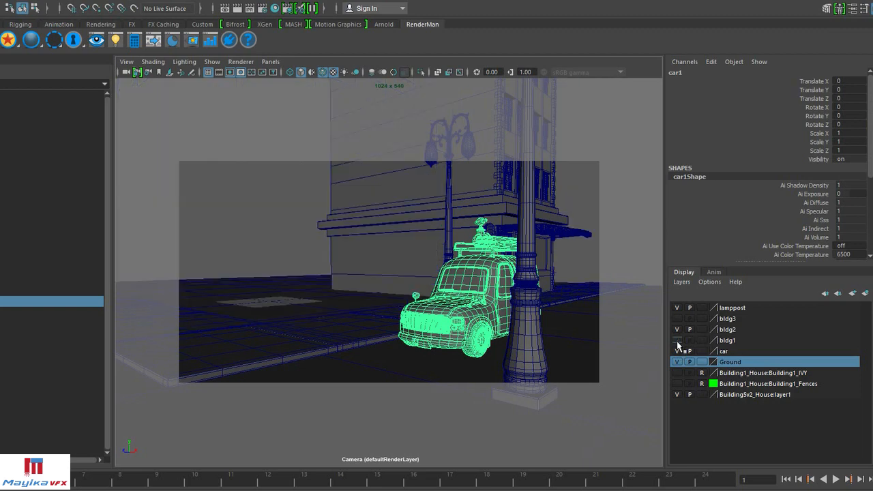
pyautogui.click(677, 340)
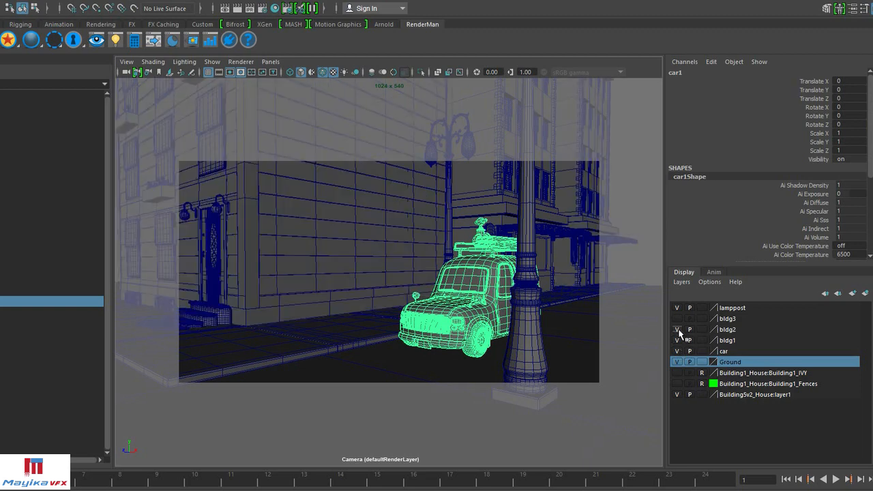
# Hide and show the bldg2 and lamppost display layers to check their contents, and deselect the car
pyautogui.click(677, 330)
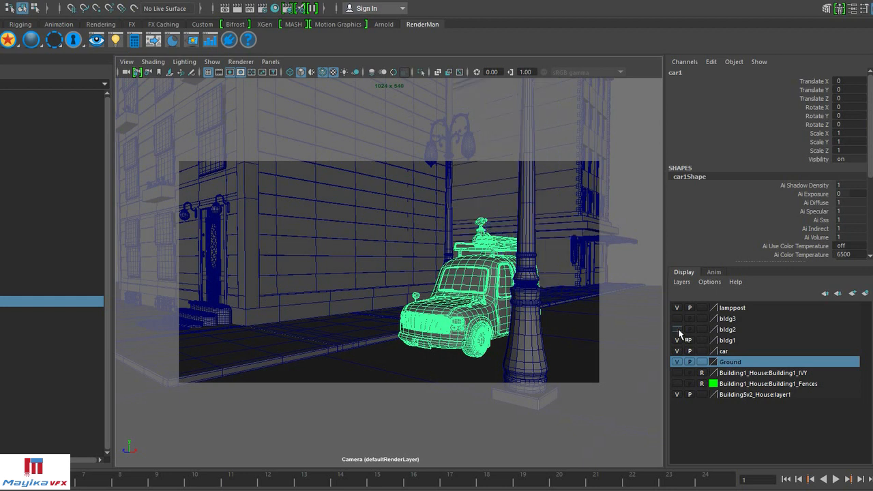
pyautogui.click(678, 329)
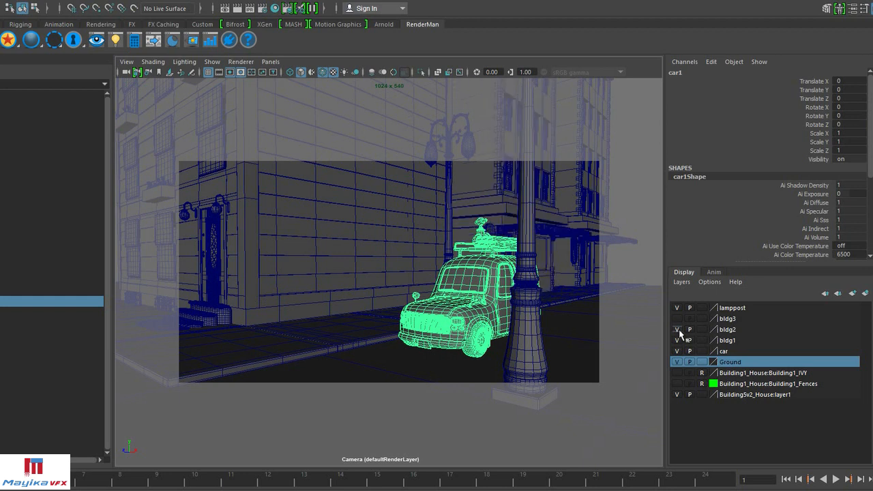
pyautogui.click(677, 307)
pyautogui.click(676, 308)
pyautogui.click(676, 307)
pyautogui.click(676, 307)
pyautogui.click(636, 225)
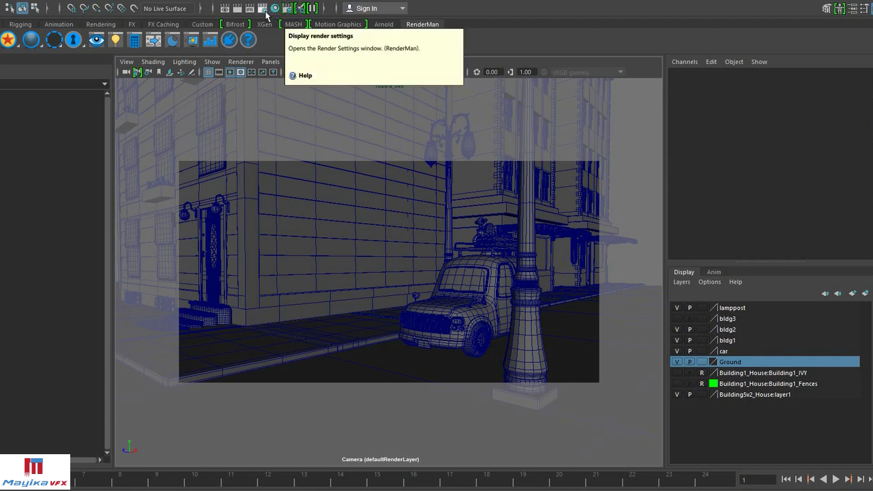
# Open the render settings, try the OpenEXR (exr) image format for RenderMan, and set the format back to DeepExr (exr)
pyautogui.click(263, 9)
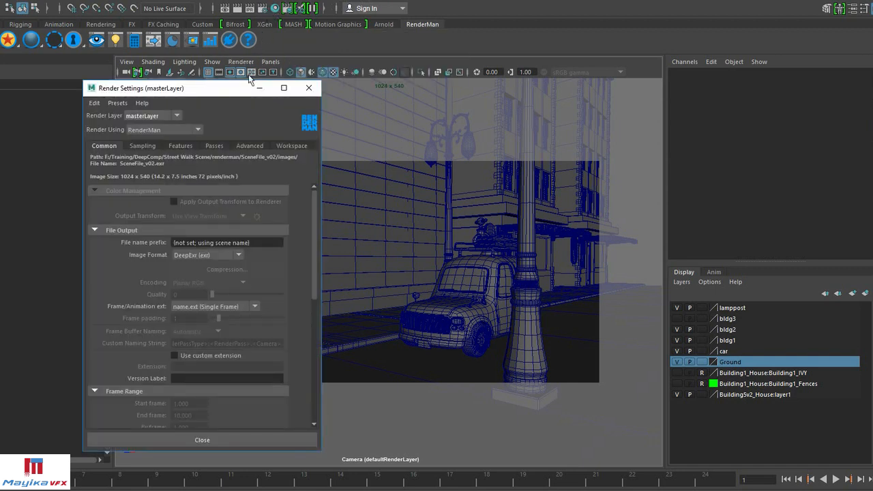
pyautogui.moveTo(214, 91); pyautogui.dragTo(239, 71)
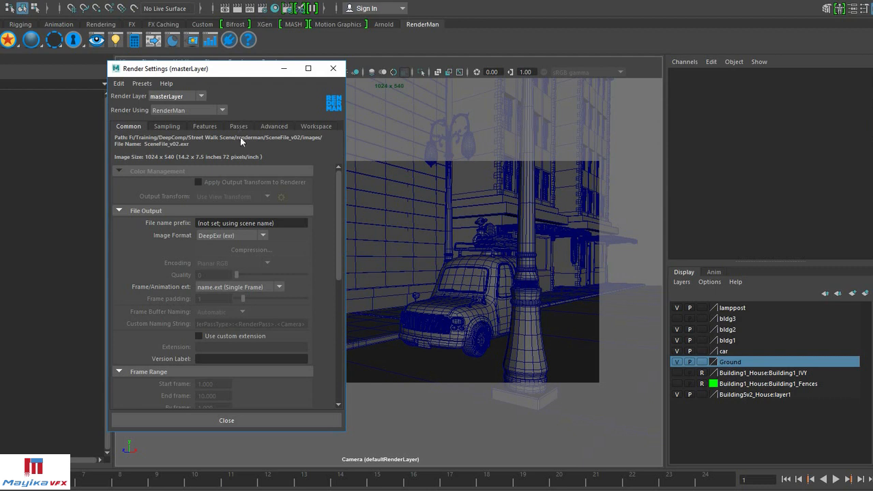
pyautogui.click(265, 236)
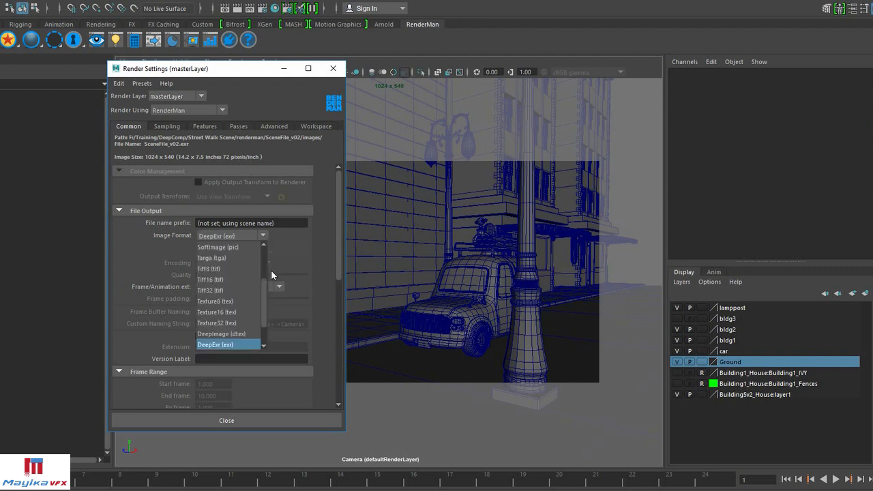
pyautogui.scroll(2, 263, 262)
pyautogui.click(258, 279)
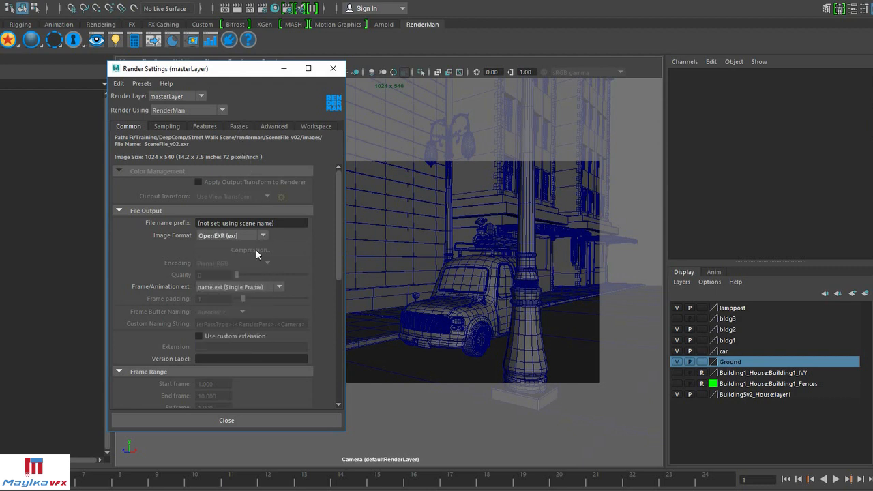
pyautogui.click(255, 235)
pyautogui.moveTo(263, 249); pyautogui.dragTo(265, 298)
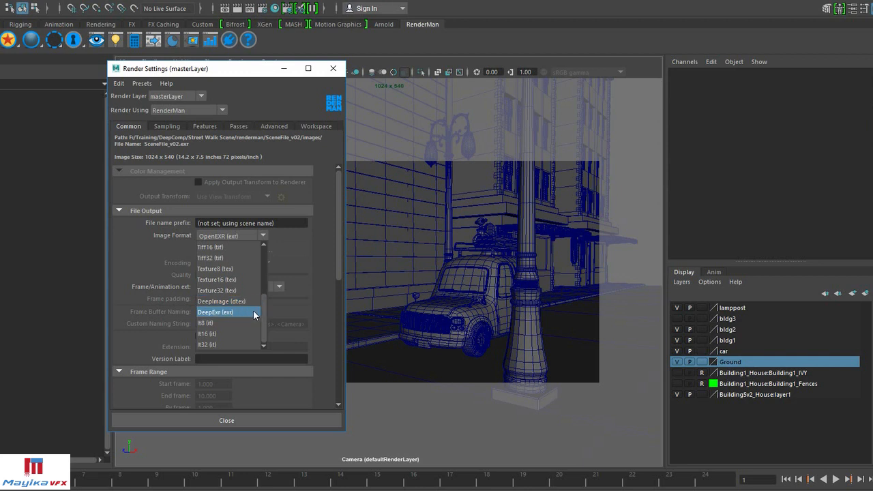
pyautogui.click(254, 313)
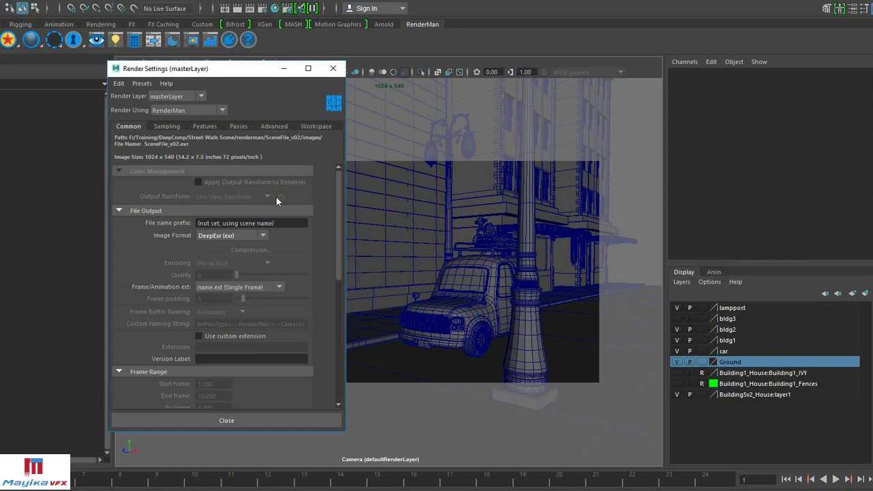
# Switch the renderer to Arnold Renderer and choose deepexr as its image format
pyautogui.click(212, 114)
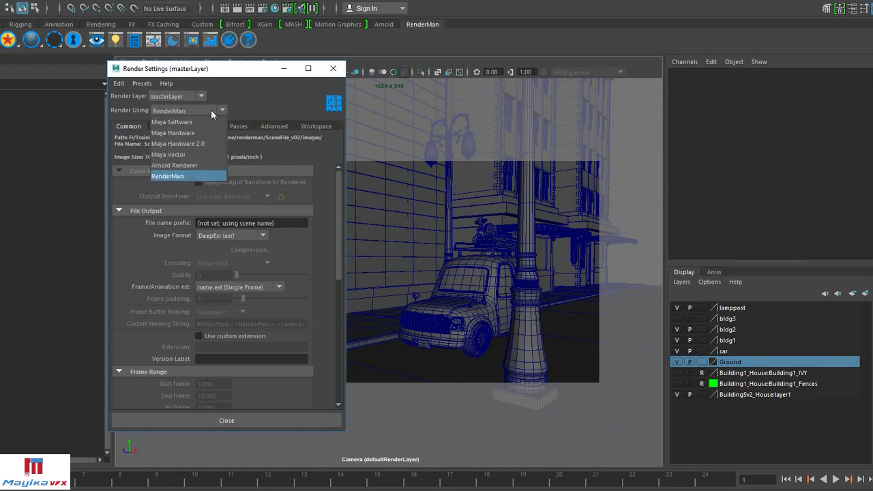
pyautogui.click(214, 168)
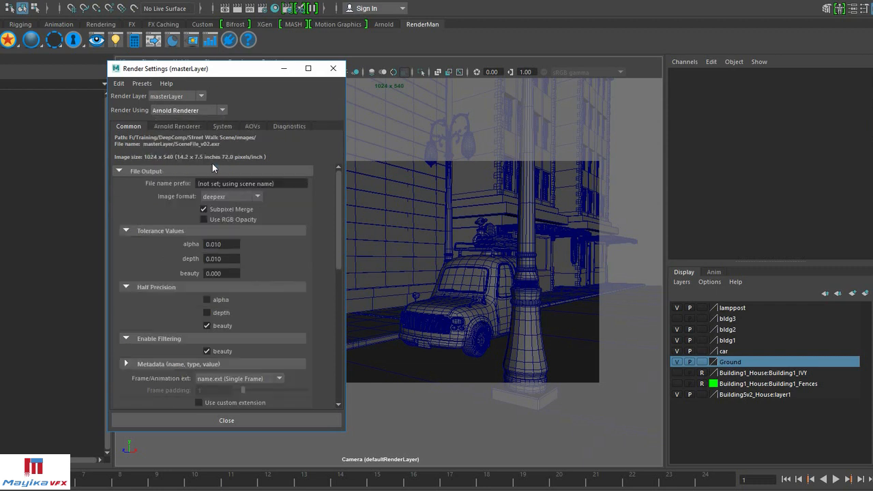
pyautogui.click(248, 197)
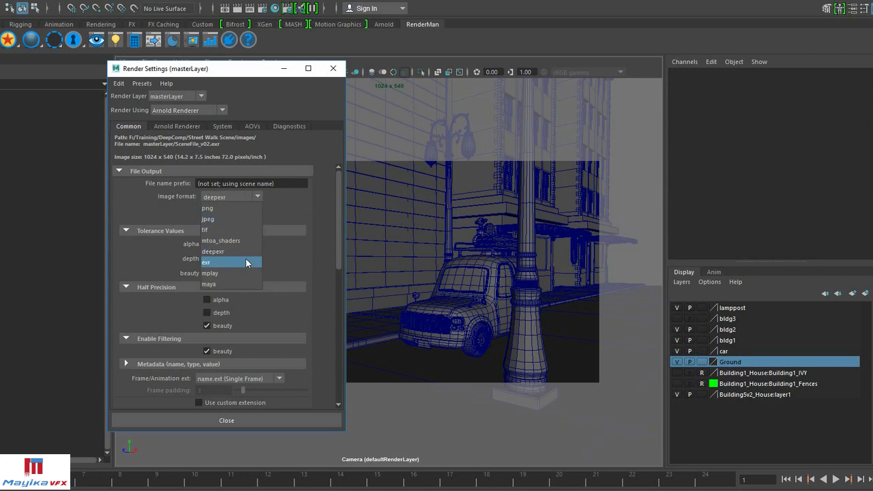
pyautogui.click(243, 251)
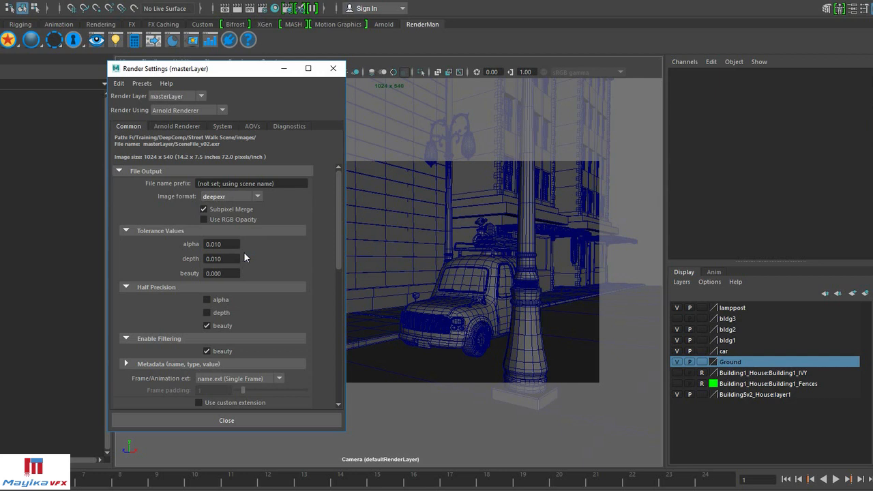
# Set the renderer back to RenderMan with the DeepExr (exr) image format and close the render settings
pyautogui.click(207, 112)
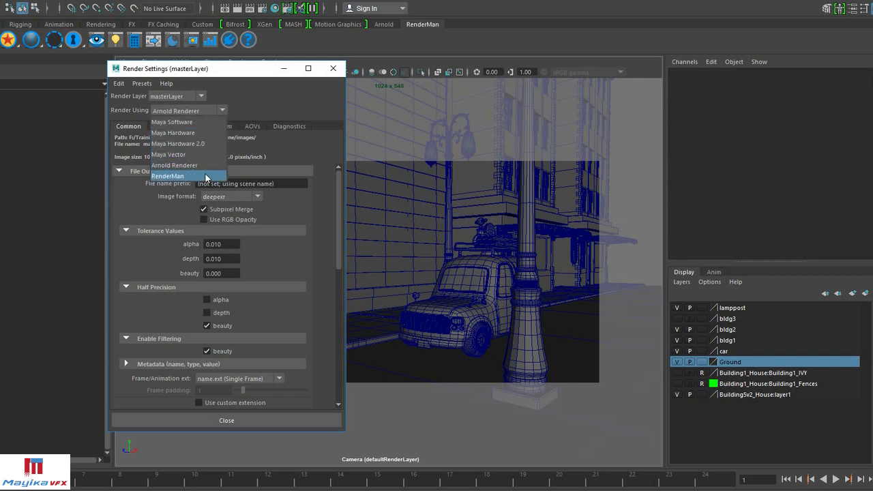
pyautogui.click(206, 176)
pyautogui.click(239, 236)
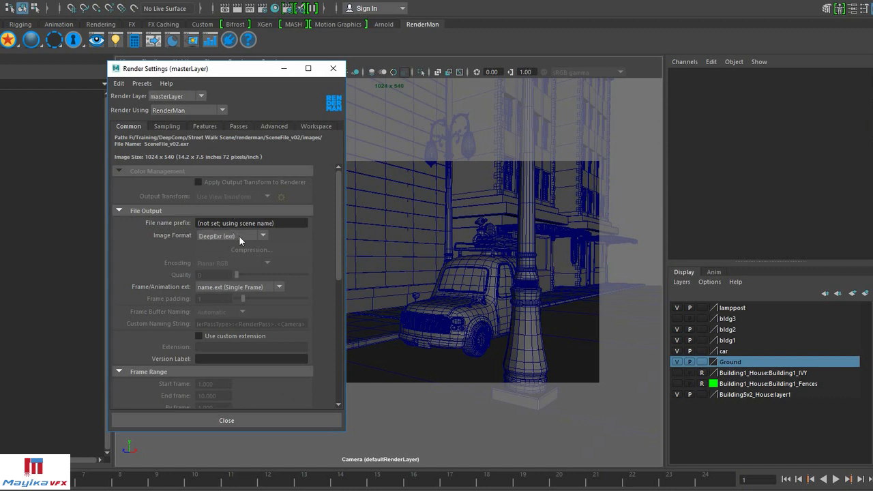
pyautogui.click(236, 345)
pyautogui.click(265, 421)
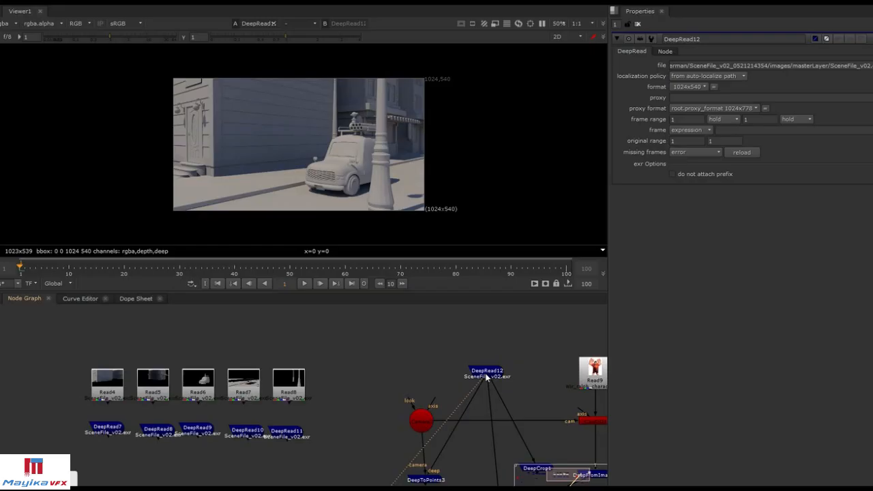
# Switch to File Explorer and import SceneFile_v02.exr from the masterLayer folder into Nuke's node graph, just above DeepRead12
pyautogui.hotkey('alt', 'Tab')
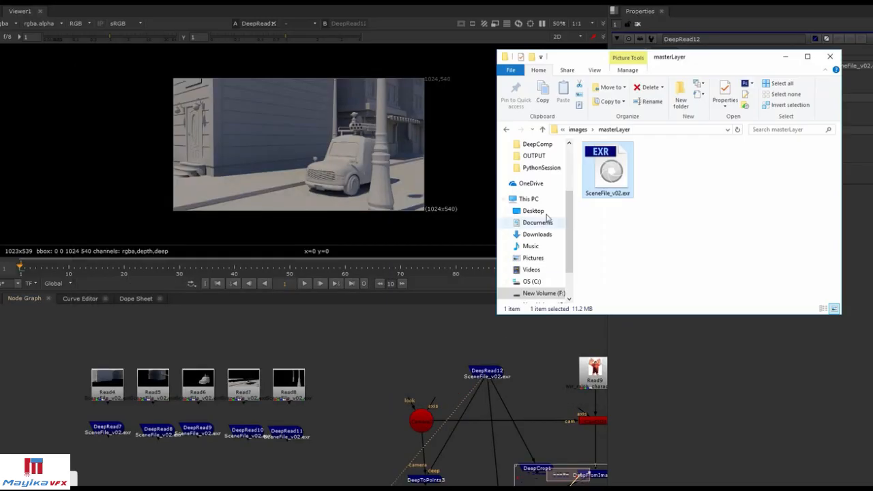
pyautogui.click(657, 226)
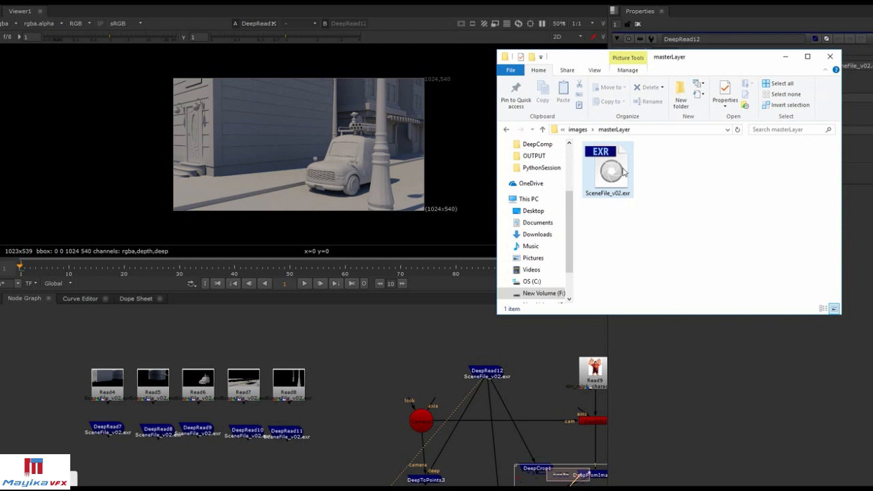
pyautogui.click(578, 129)
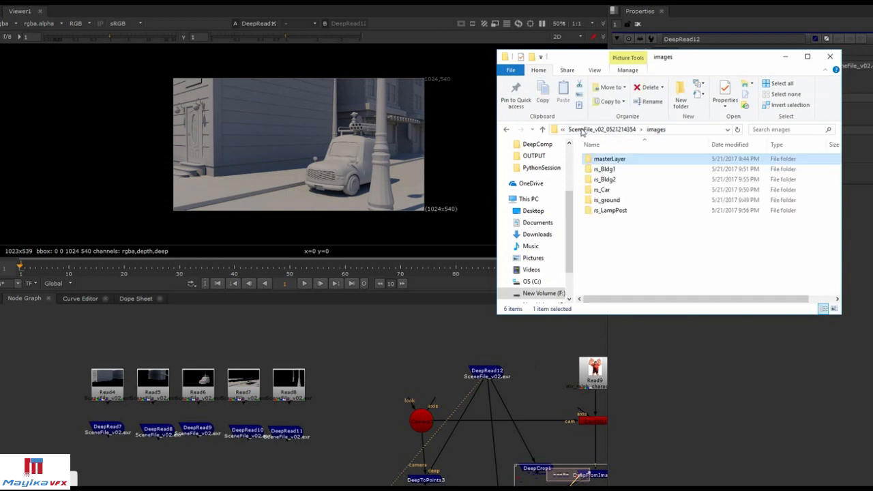
pyautogui.doubleClick(616, 161)
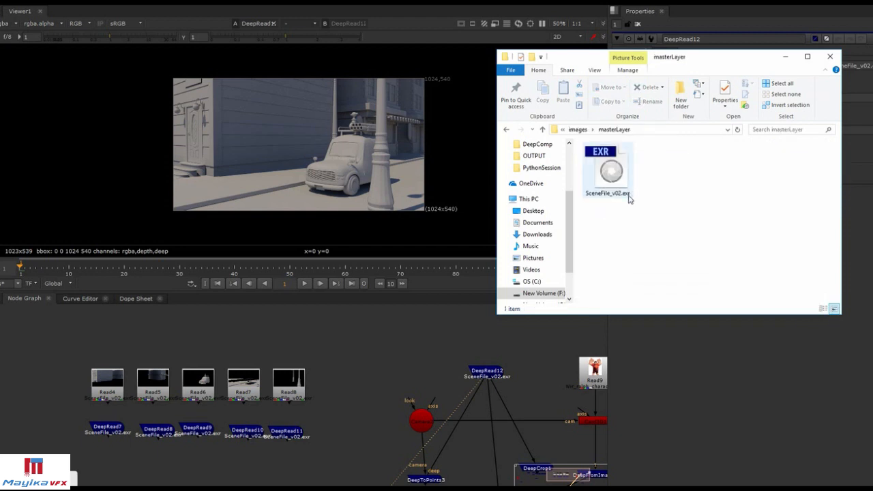
pyautogui.moveTo(620, 164); pyautogui.dragTo(474, 333)
pyautogui.click(479, 330)
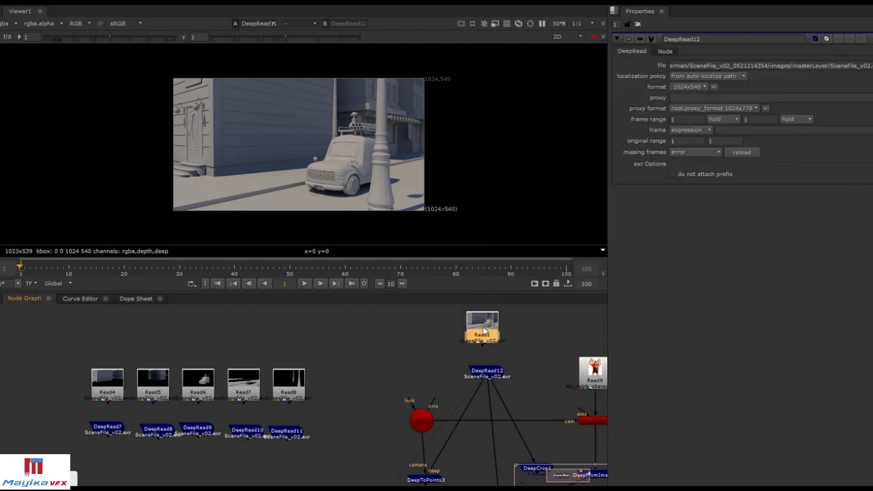
pyautogui.click(432, 330)
pyautogui.press('Tab')
pyautogui.write('read')
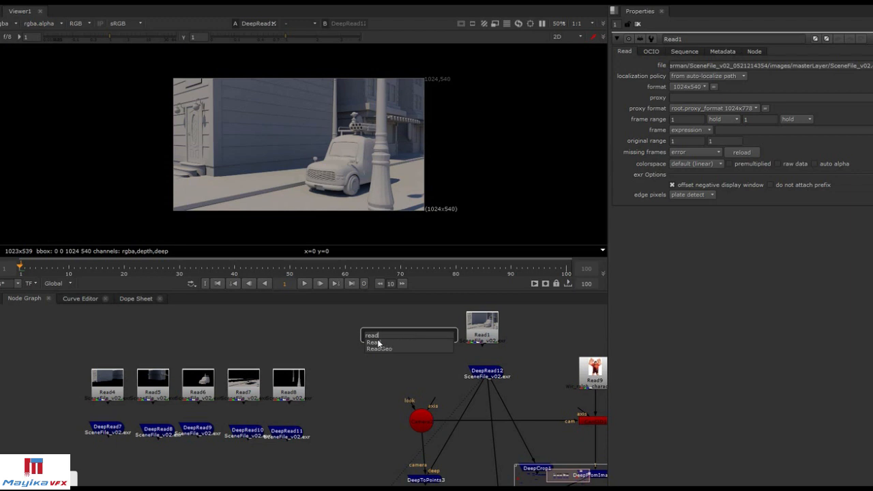
pyautogui.click(364, 358)
pyautogui.click(365, 358)
# Display Read1 in the viewer and copy its SceneFile_v02.exr file path from the node's properties
pyautogui.moveTo(485, 332); pyautogui.dragTo(488, 329)
pyautogui.press('1')
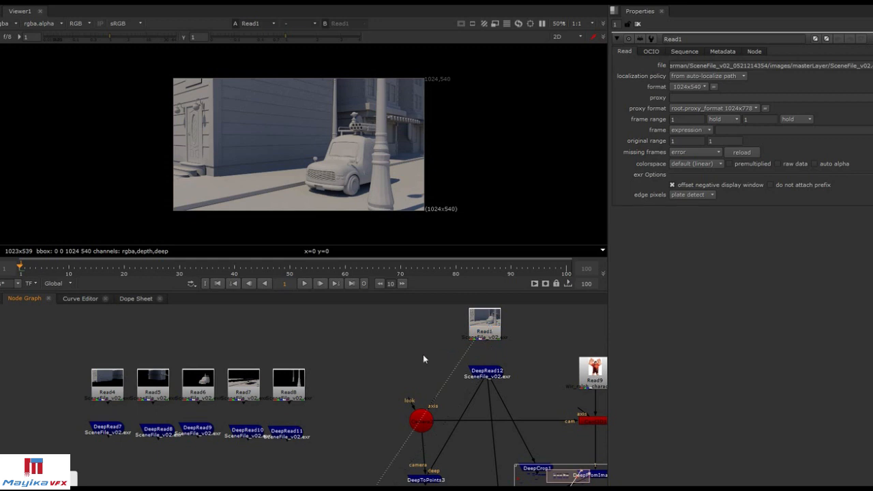
pyautogui.doubleClick(486, 326)
pyautogui.tripleClick(805, 68)
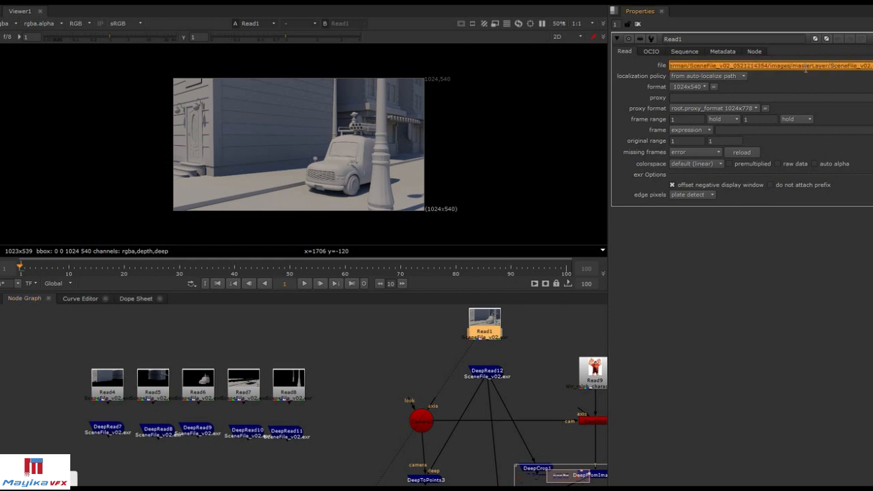
# Create a DeepRead node beside Read1 that loads SceneFile_v02.exr from the copied masterLayer path
pyautogui.click(419, 345)
pyautogui.press('Tab')
pyautogui.write('deepread')
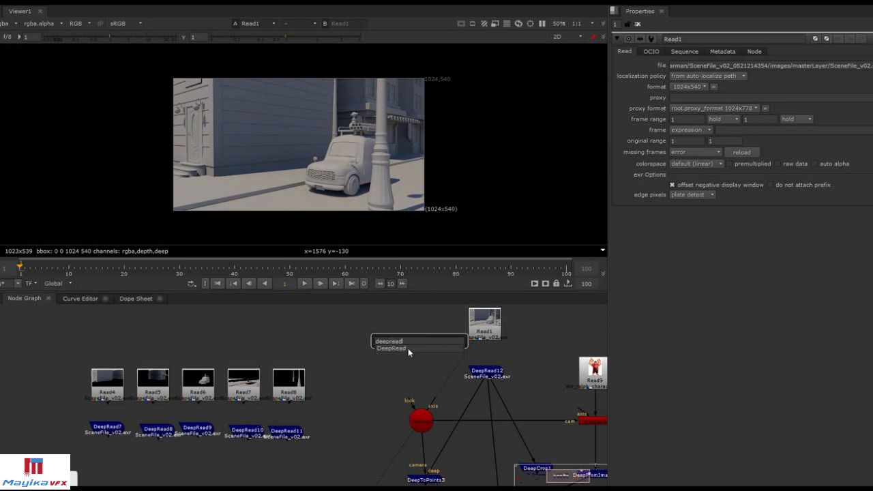
pyautogui.click(408, 348)
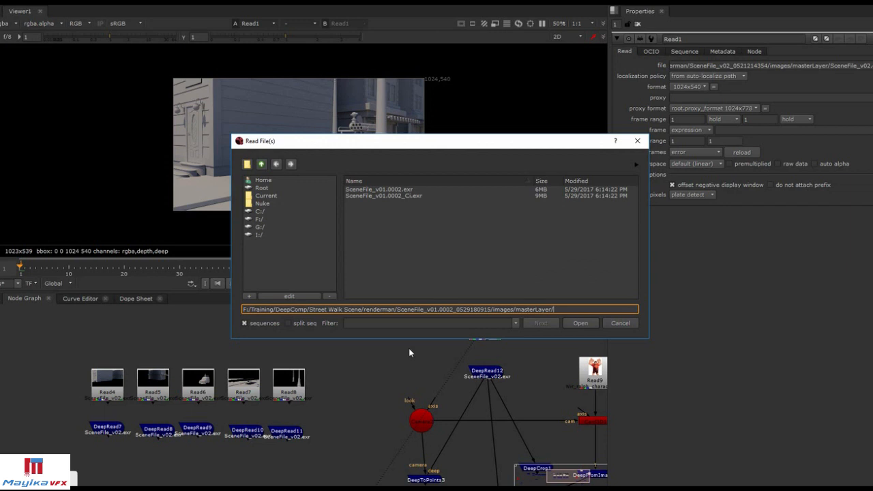
pyautogui.hotkey('ctrl', 'v')
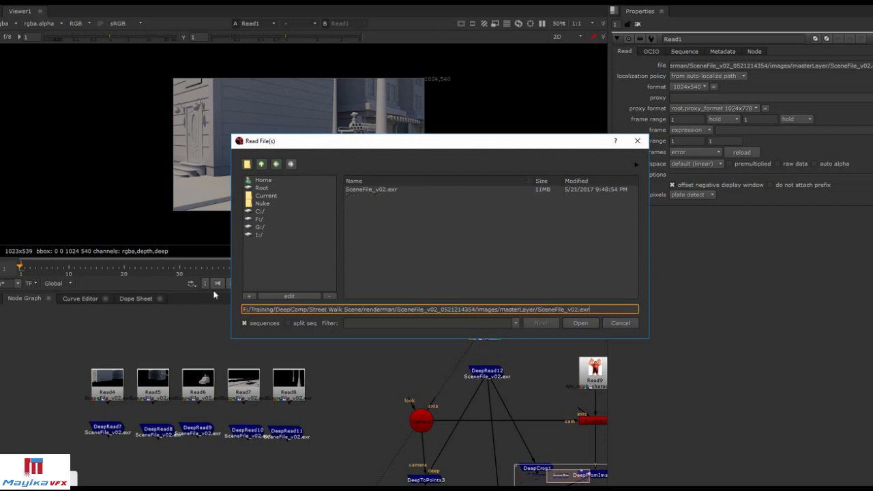
pyautogui.click(363, 190)
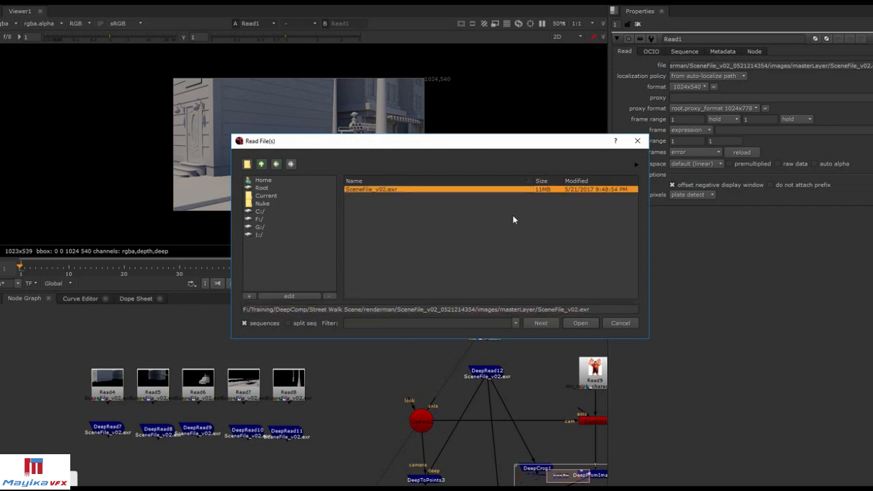
pyautogui.click(579, 323)
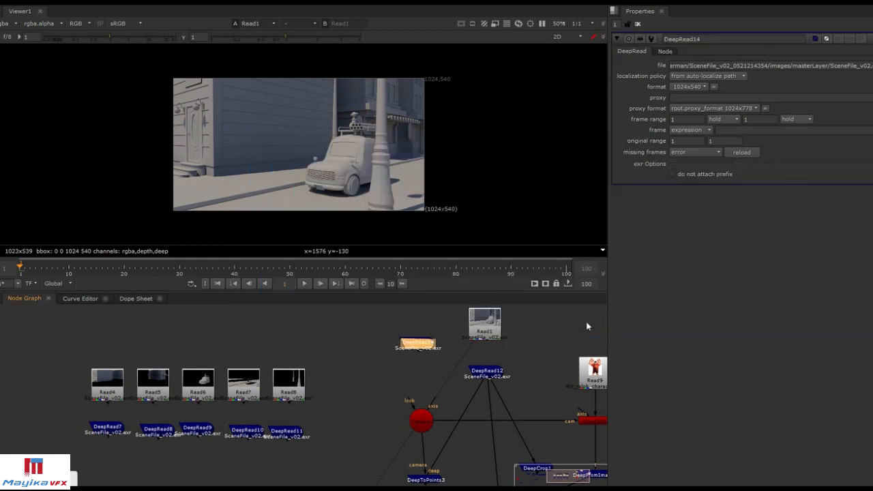
pyautogui.click(424, 361)
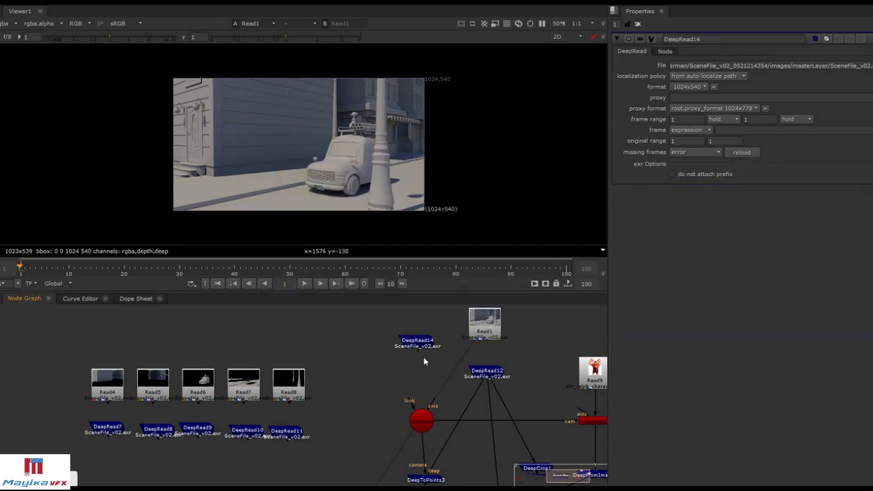
# Display the new DeepRead14 node in the viewer and look through the list of available deep nodes
pyautogui.scroll(3, 439, 340)
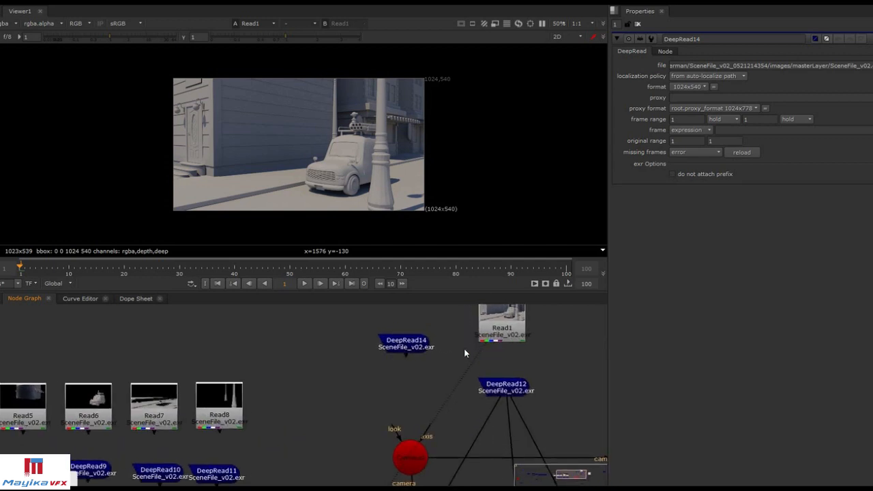
pyautogui.scroll(-1, 461, 345)
pyautogui.scroll(-3, 425, 368)
pyautogui.scroll(3, 425, 368)
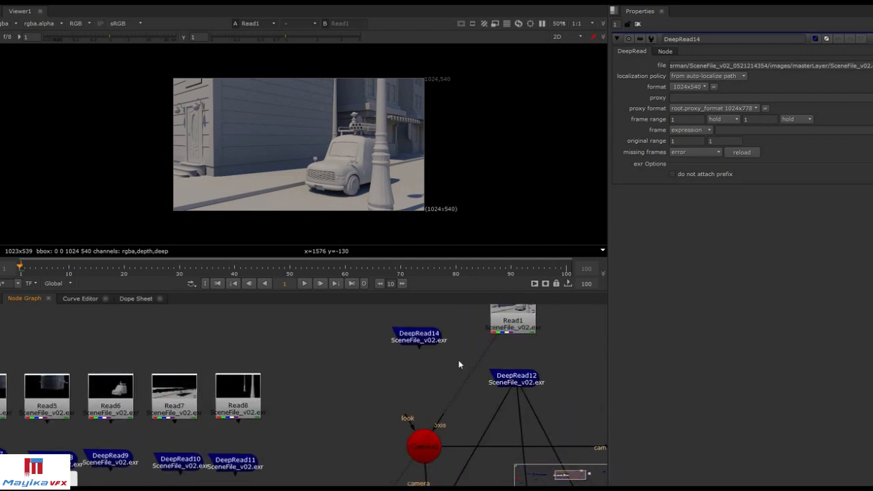
pyautogui.scroll(-1, 477, 330)
pyautogui.moveTo(460, 337); pyautogui.dragTo(435, 358, button='middle')
pyautogui.click(404, 365)
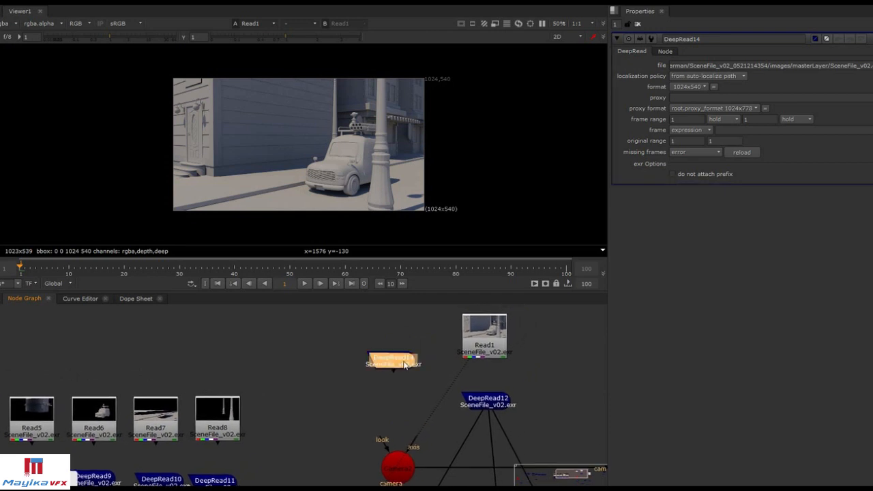
pyautogui.press('1')
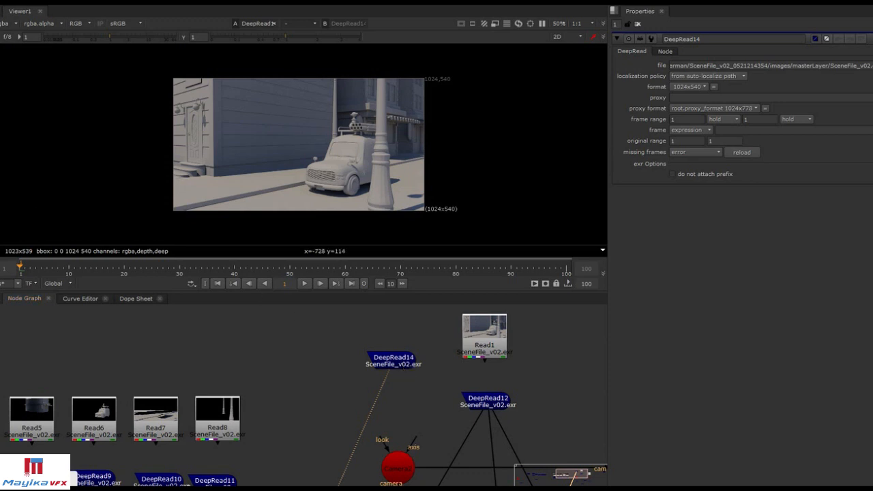
pyautogui.click(0, 199)
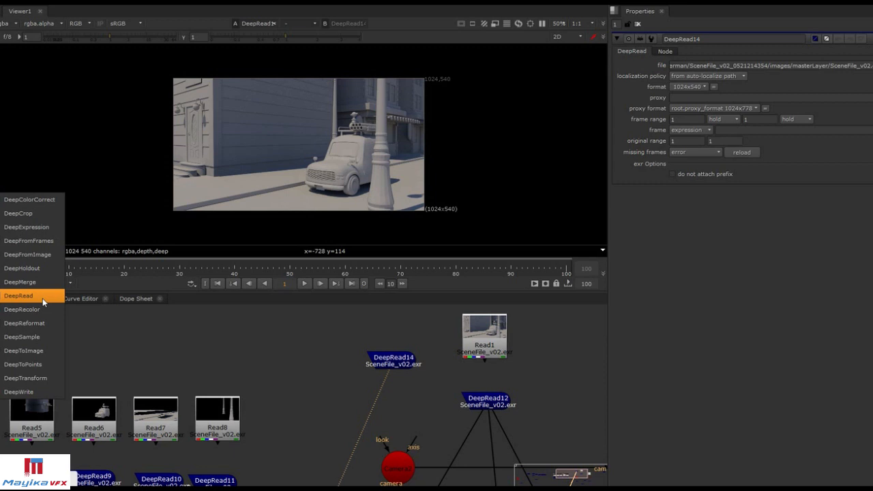
pyautogui.click(175, 324)
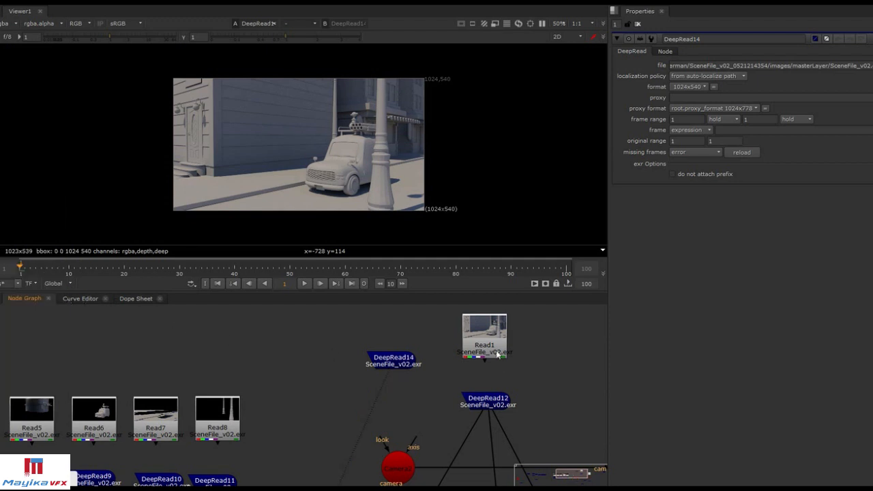
# Display Read1 in the viewer and check which channel layers it offers
pyautogui.click(497, 354)
pyautogui.press('1')
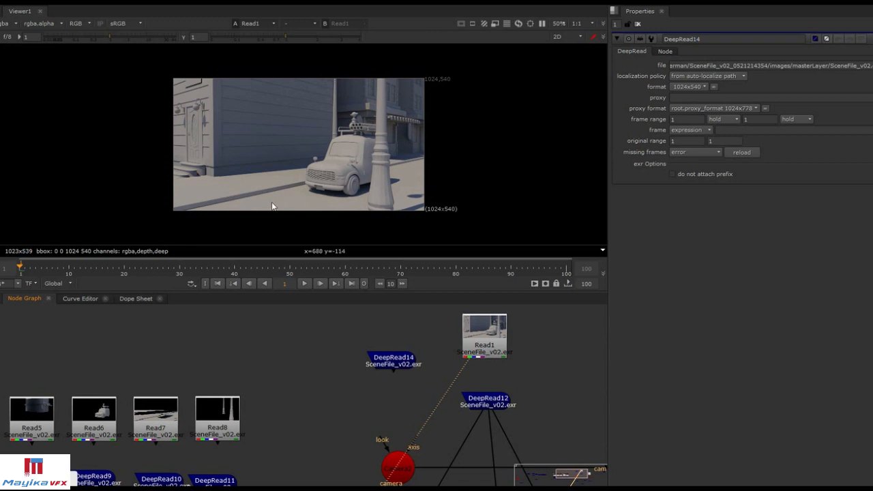
pyautogui.click(13, 25)
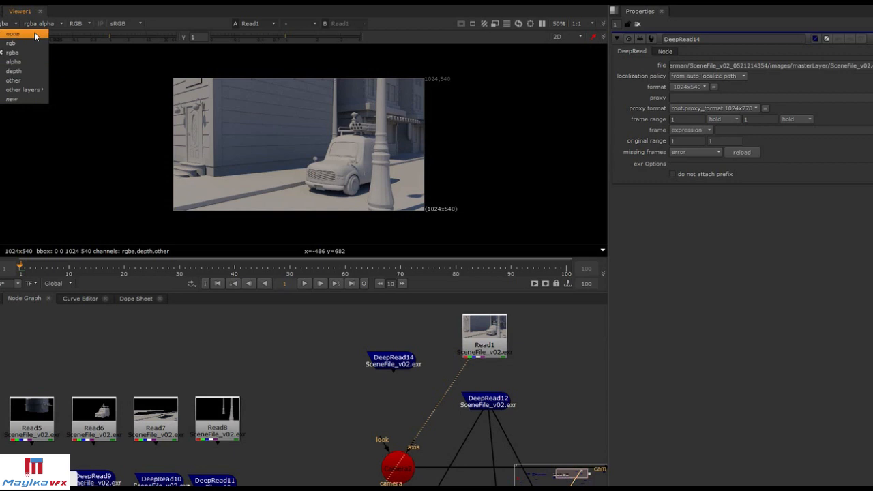
pyautogui.click(62, 125)
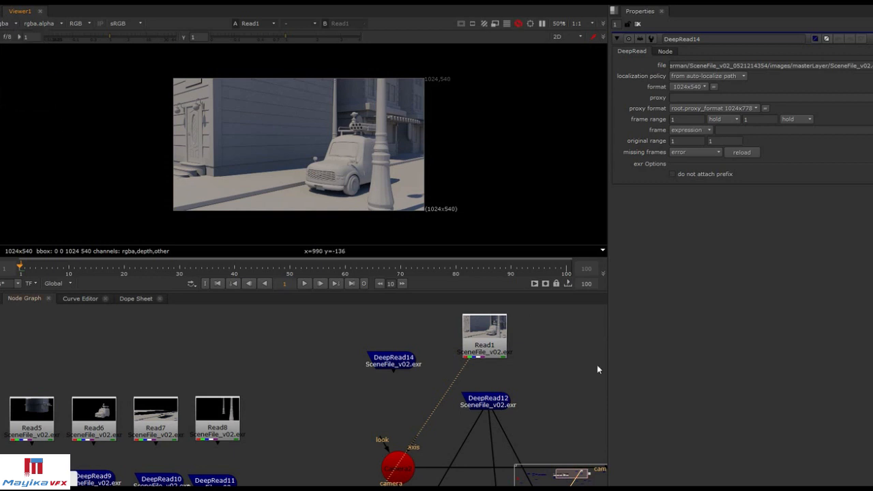
# Display DeepRead14 in the viewer with the deep layer and the deep.front channel
pyautogui.click(384, 365)
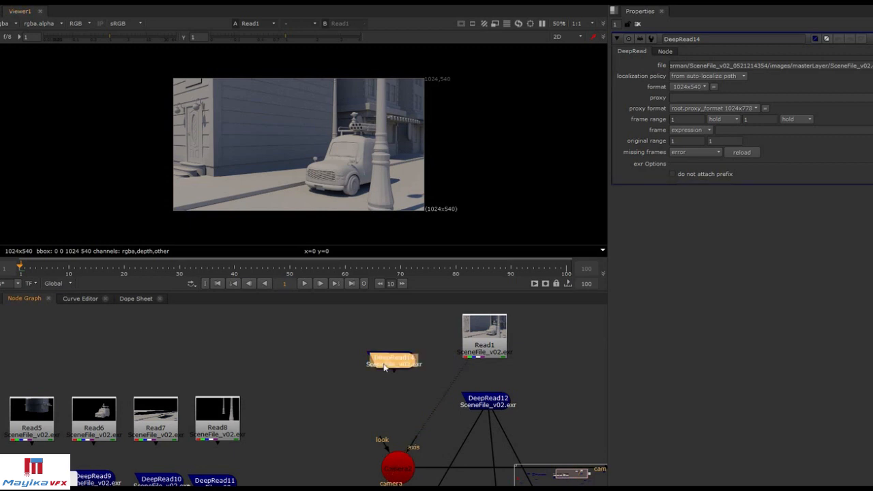
pyautogui.press('1')
pyautogui.click(384, 366)
pyautogui.click(5, 23)
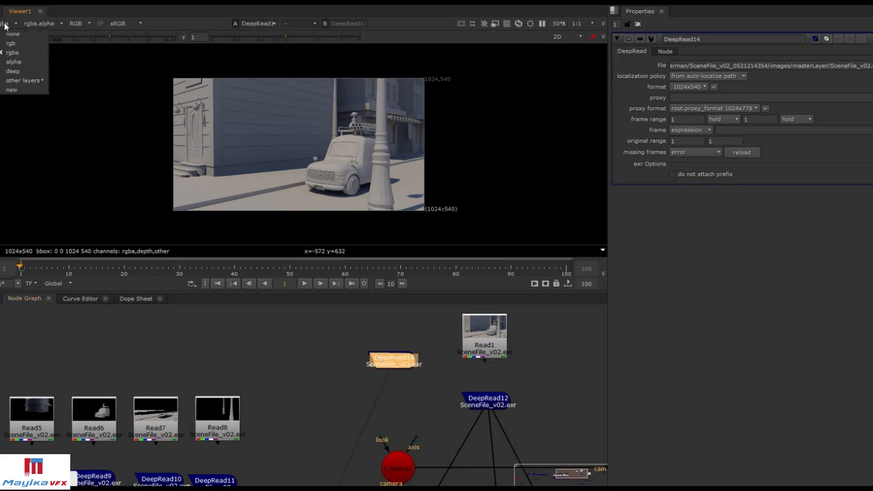
pyautogui.click(24, 72)
pyautogui.click(41, 26)
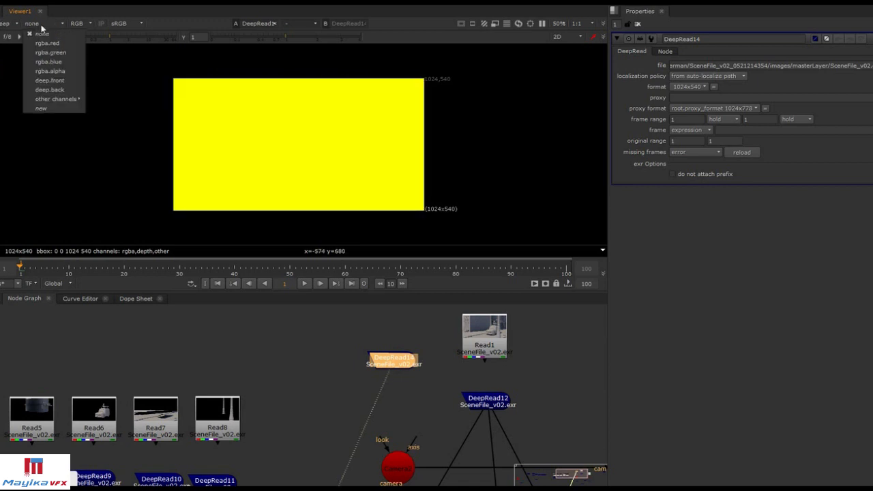
pyautogui.click(68, 82)
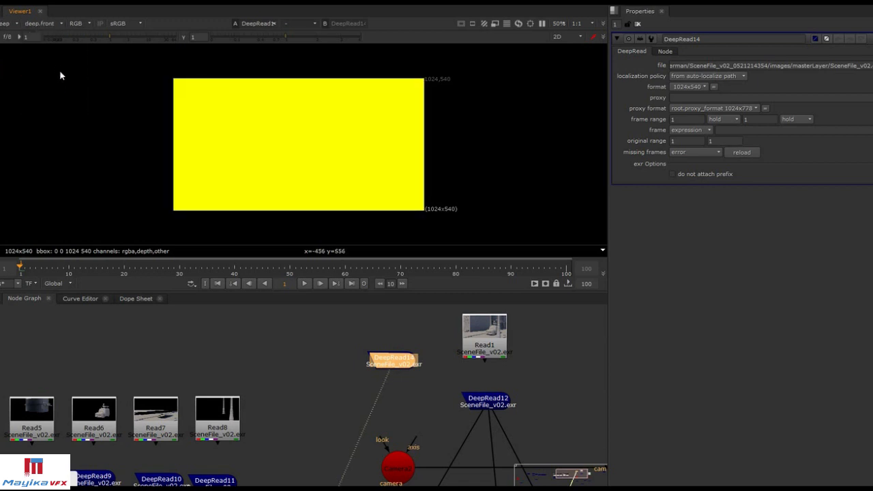
# Vary the viewer gain between about 0.005 and 0.02, ending at about 0.015, to examine the scene's depth in the deep layer
pyautogui.click(38, 37)
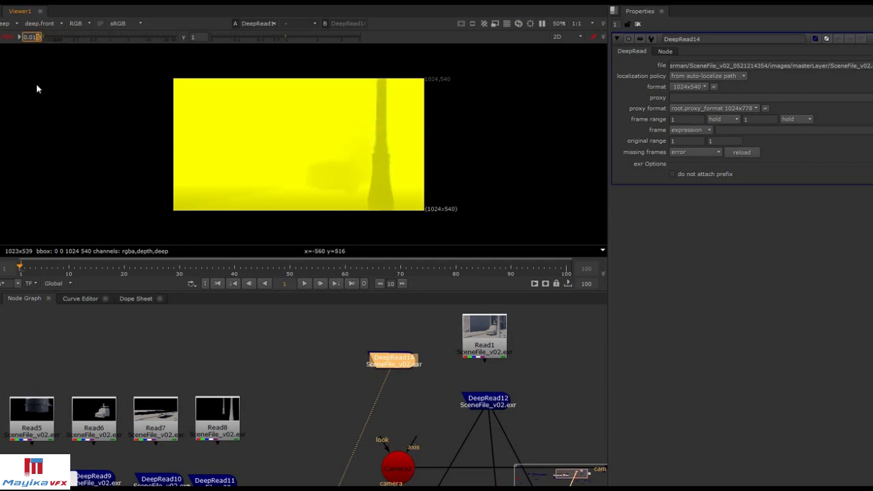
pyautogui.press('Down')
pyautogui.press('Down')
pyautogui.press('Down')
pyautogui.press('Down')
pyautogui.press('Down')
pyautogui.press('Down')
pyautogui.press('Down')
pyautogui.press('Down')
pyautogui.press('Down')
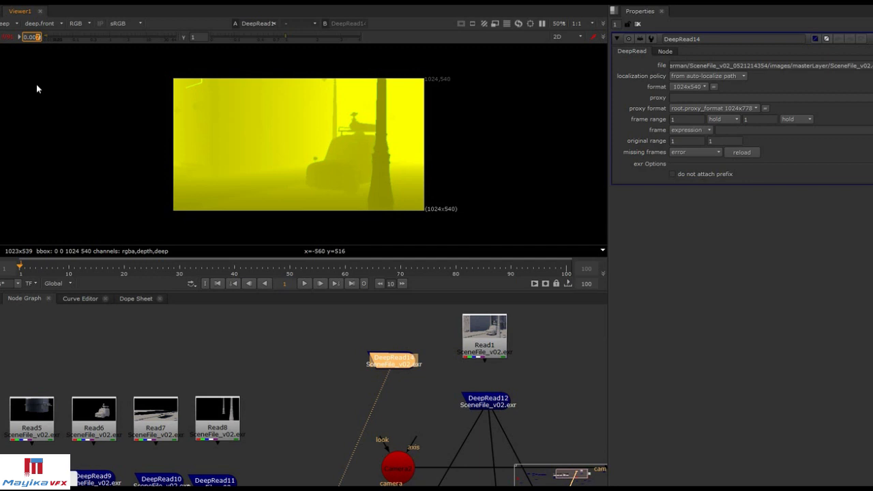
pyautogui.press('Down')
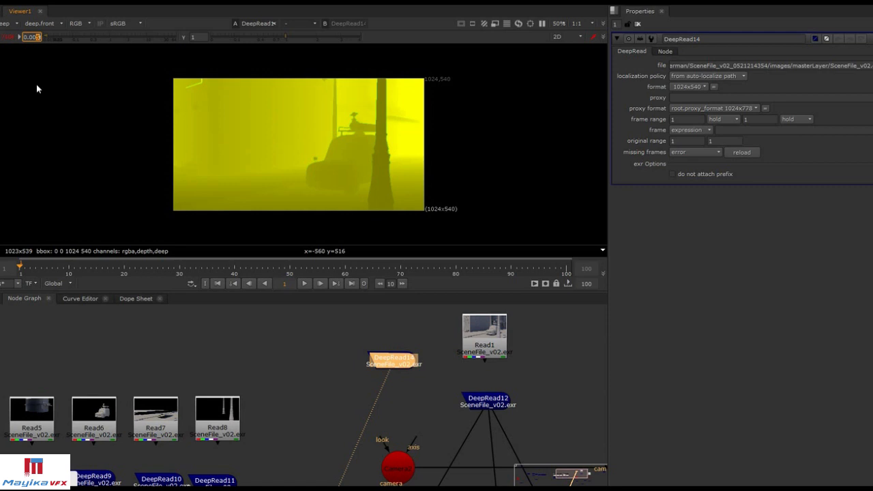
pyautogui.press('Up')
pyautogui.press('Up')
pyautogui.press('Up')
pyautogui.press('Up')
pyautogui.press('Up')
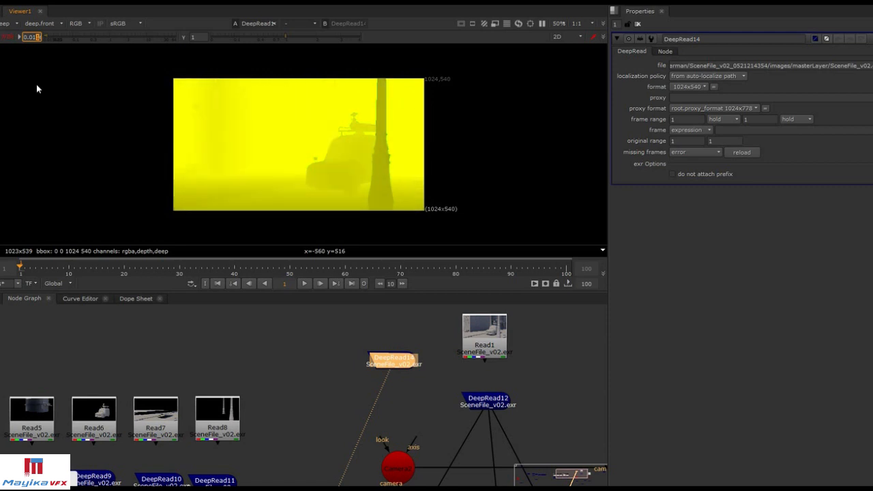
pyautogui.press('Up')
pyautogui.press('Up')
pyautogui.press('Up')
pyautogui.press('Up')
pyautogui.press('Up')
pyautogui.press('Up')
pyautogui.press('Up')
pyautogui.press('Up')
pyautogui.press('Up')
pyautogui.press('Up')
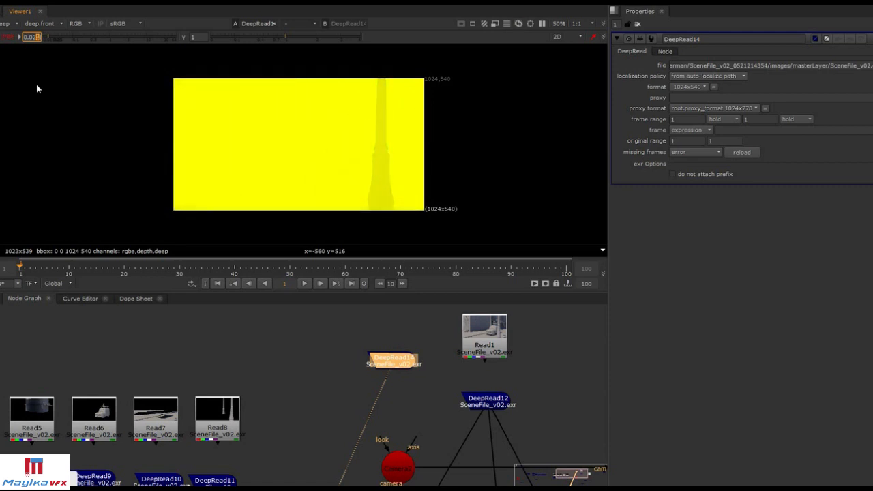
pyautogui.press('Down')
pyautogui.press('Down')
pyautogui.press('Down')
pyautogui.press('Down')
pyautogui.press('Down')
pyautogui.press('Down')
pyautogui.press('Down')
pyautogui.press('Down')
pyautogui.press('Down')
pyautogui.press('Down')
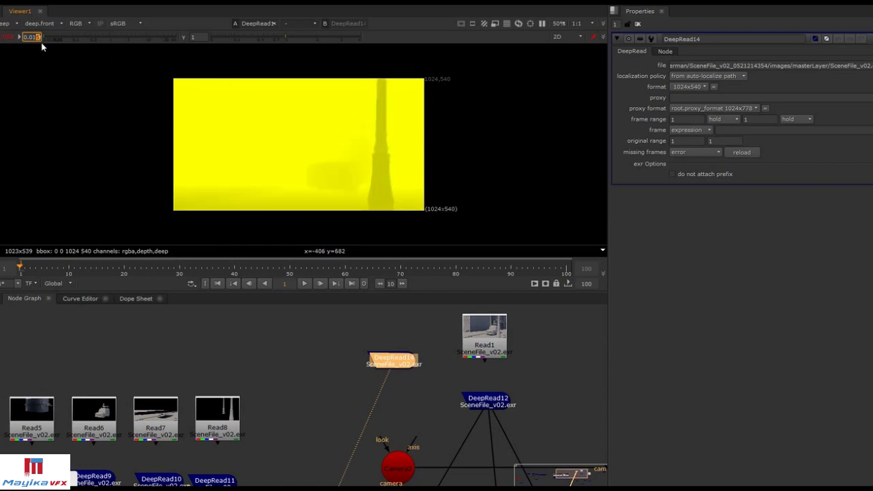
# Reset the viewer gain and set the viewer back to the rgba layer
pyautogui.click(7, 36)
pyautogui.click(5, 23)
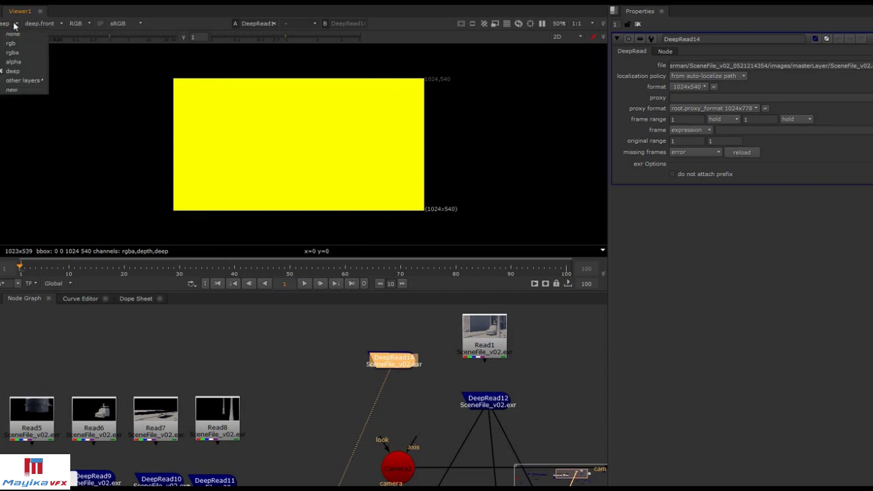
pyautogui.click(27, 61)
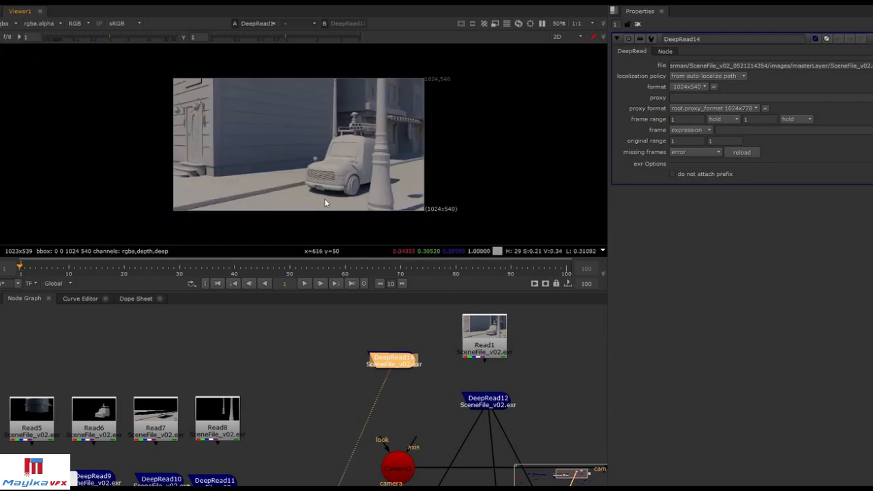
# Switch the viewer to Read1 to compare it with the deep version, and clear the node selection
pyautogui.click(484, 334)
pyautogui.press('1')
pyautogui.click(537, 398)
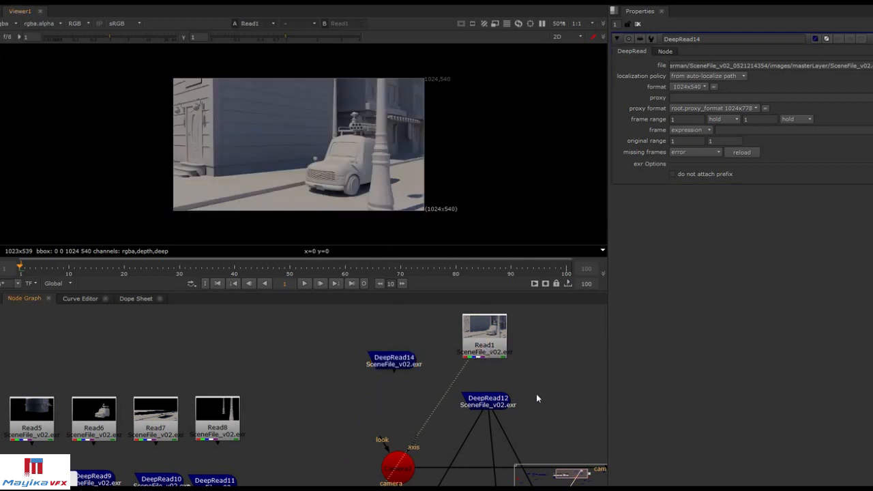
# Add a DeepToPoints node connected beneath DeepRead14
pyautogui.moveTo(528, 398); pyautogui.dragTo(537, 373, button='middle')
pyautogui.scroll(-2, 391, 310)
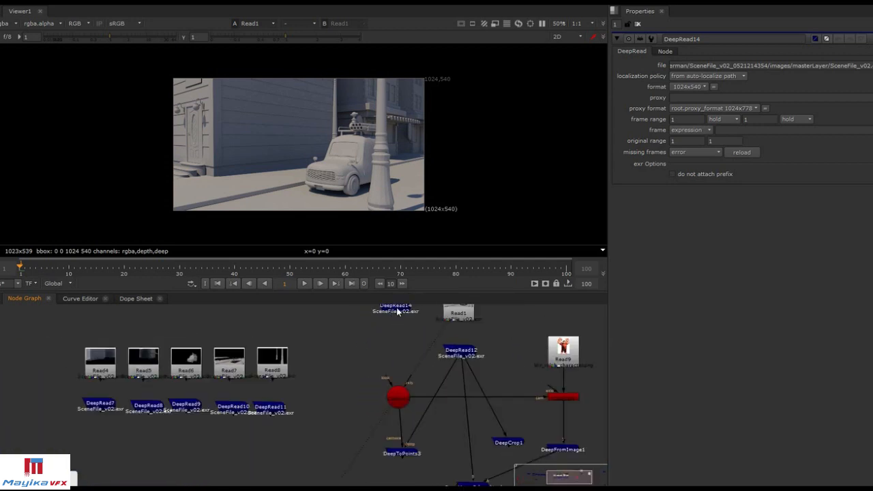
pyautogui.click(397, 313)
pyautogui.press('Tab')
pyautogui.write('deep')
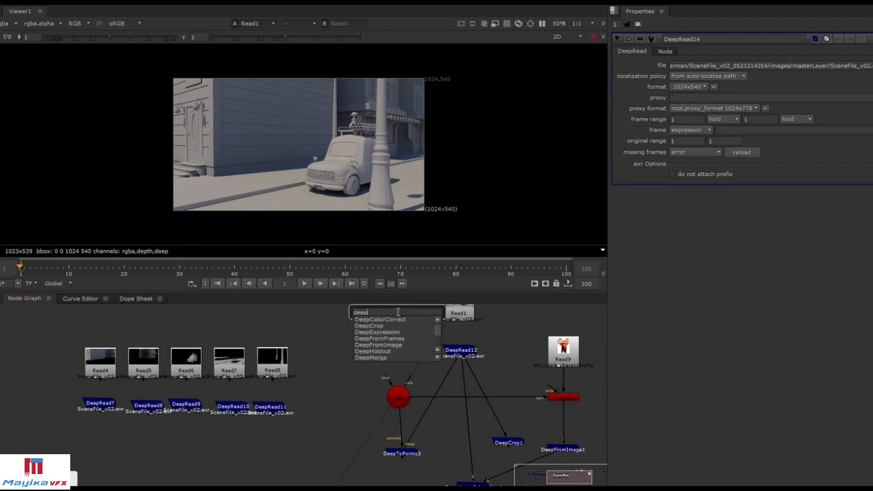
pyautogui.write('to')
pyautogui.press('Down')
pyautogui.press('Down')
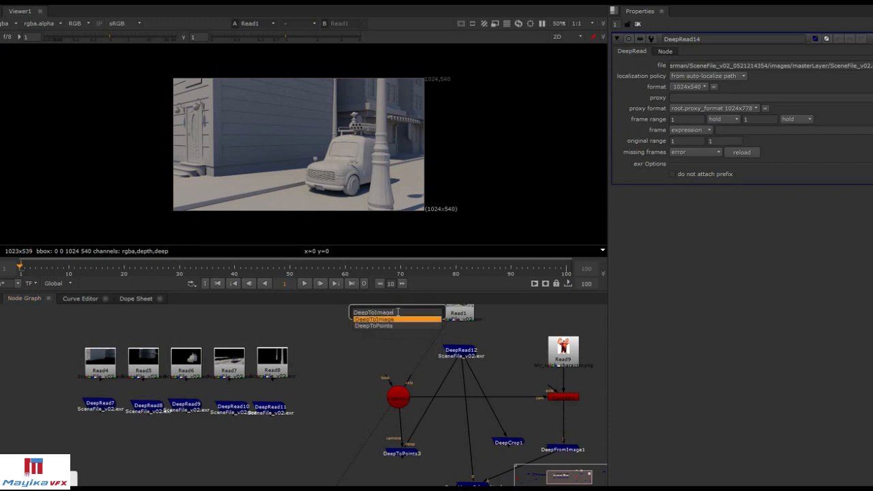
pyautogui.press('Return')
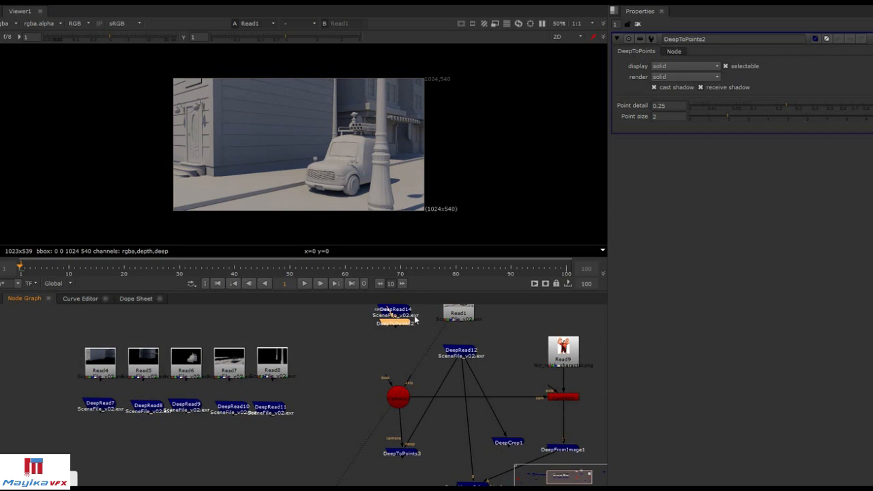
# Move DeepToPoints2 lower beneath DeepRead14, add a Camera node beside them and connect it to the DeepToPoints2 camera input
pyautogui.moveTo(403, 324); pyautogui.dragTo(401, 349)
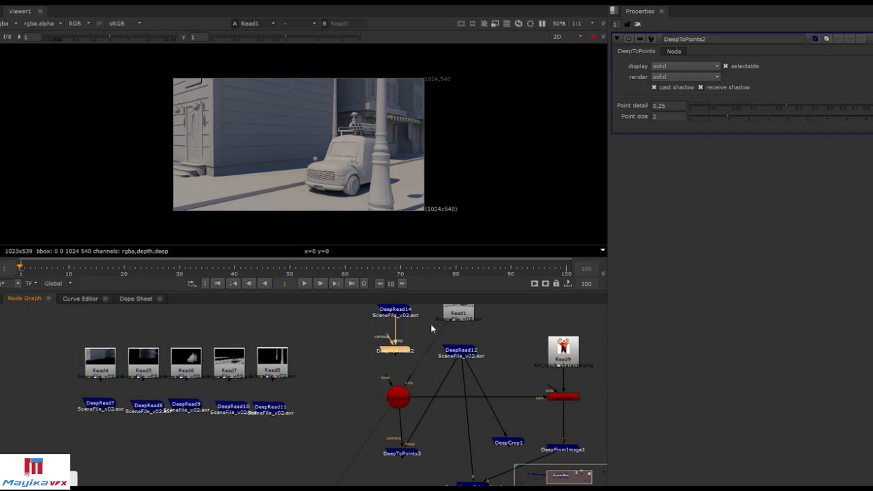
pyautogui.scroll(3, 429, 326)
pyautogui.moveTo(435, 334); pyautogui.dragTo(426, 372, button='middle')
pyautogui.click(334, 338)
pyautogui.press('Tab')
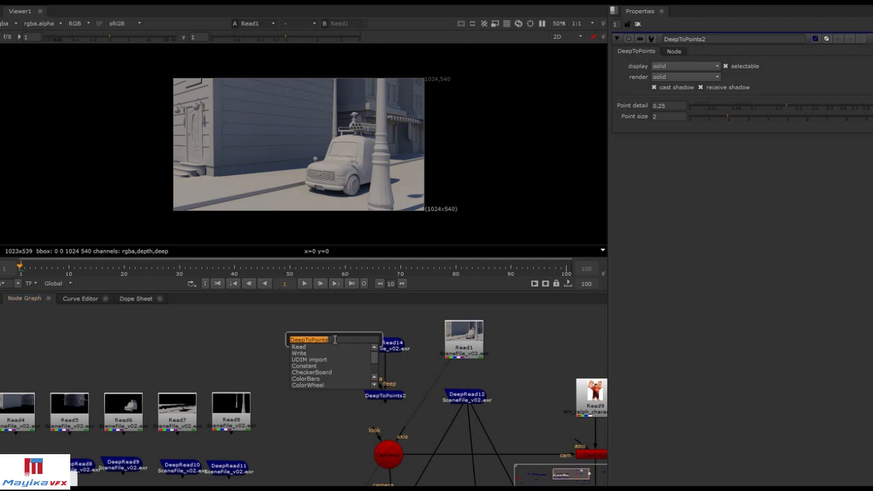
pyautogui.write('c')
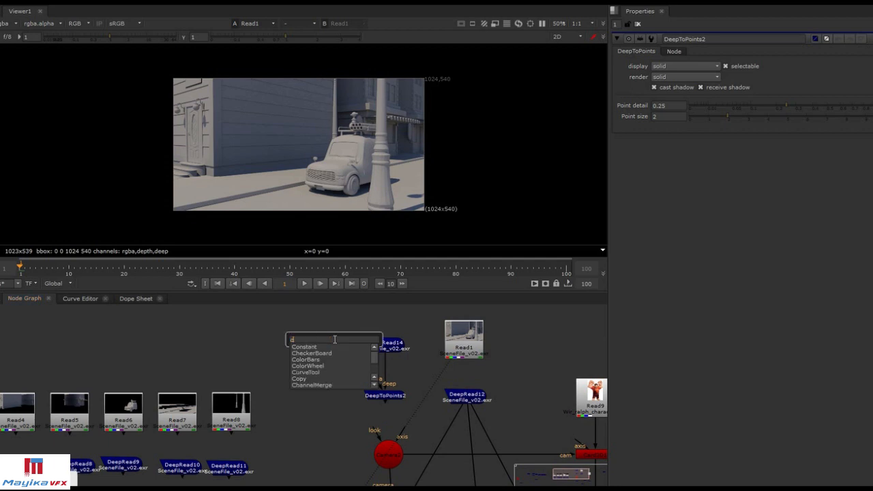
pyautogui.write('amera')
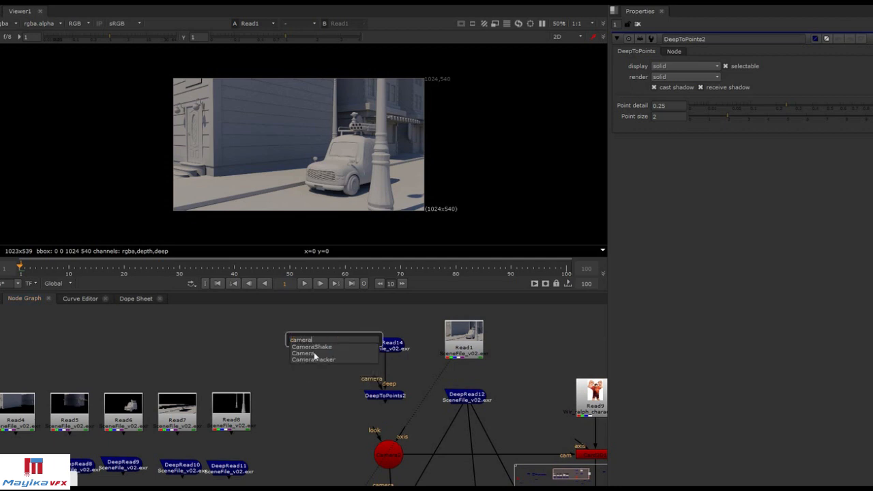
pyautogui.click(313, 353)
pyautogui.moveTo(375, 383); pyautogui.dragTo(320, 345)
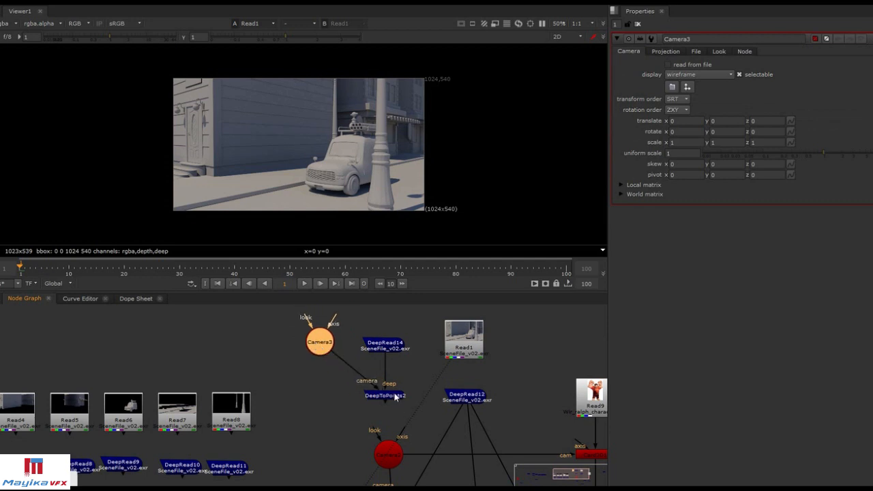
# View DeepToPoints2 in 3D and examine the street scene's point cloud from several angles
pyautogui.click(395, 397)
pyautogui.press('1')
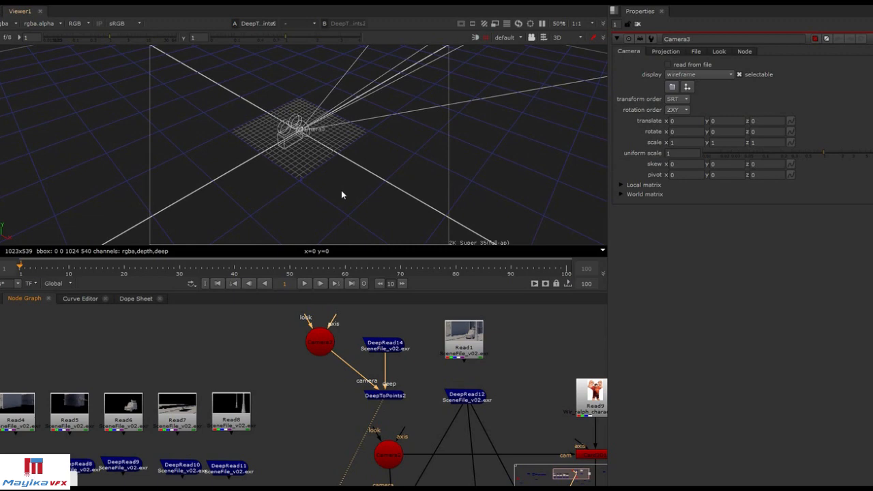
pyautogui.keyDown('ctrl'); pyautogui.moveTo(364, 141); pyautogui.dragTo(341, 148); pyautogui.keyUp('ctrl')
pyautogui.click(498, 182)
pyautogui.keyDown('ctrl'); pyautogui.moveTo(539, 135); pyautogui.dragTo(297, 158); pyautogui.keyUp('ctrl')
pyautogui.keyDown('alt'); pyautogui.moveTo(297, 158); pyautogui.dragTo(602, 178, button='middle'); pyautogui.keyUp('alt')
pyautogui.keyDown('alt'); pyautogui.moveTo(307, 189); pyautogui.dragTo(482, 93); pyautogui.keyUp('alt')
pyautogui.keyDown('alt'); pyautogui.moveTo(227, 212); pyautogui.dragTo(392, 145); pyautogui.keyUp('alt')
pyautogui.keyDown('alt'); pyautogui.moveTo(290, 192); pyautogui.dragTo(436, 133); pyautogui.keyUp('alt')
pyautogui.keyDown('alt'); pyautogui.moveTo(139, 209); pyautogui.dragTo(477, 127); pyautogui.keyUp('alt')
pyautogui.keyDown('alt'); pyautogui.moveTo(264, 200); pyautogui.dragTo(440, 137); pyautogui.keyUp('alt')
pyautogui.moveTo(290, 195)
pyautogui.keyDown('alt'); pyautogui.mouseDown()
pyautogui.moveTo(417, 155)
pyautogui.moveTo(422, 144)
pyautogui.moveTo(419, 133)
pyautogui.moveTo(370, 130)
pyautogui.moveTo(289, 170)
pyautogui.moveTo(482, 129)
pyautogui.moveTo(413, 164)
pyautogui.moveTo(245, 158)
pyautogui.moveTo(213, 180)
pyautogui.moveTo(280, 193)
pyautogui.moveTo(341, 181)
pyautogui.moveTo(361, 162)
pyautogui.moveTo(327, 136)
pyautogui.moveTo(320, 208)
pyautogui.moveTo(288, 203)
pyautogui.moveTo(293, 196)
pyautogui.moveTo(289, 204)
pyautogui.mouseUp(); pyautogui.keyUp('alt')
pyautogui.scroll(3, 289, 204)
pyautogui.scroll(3, 286, 200)
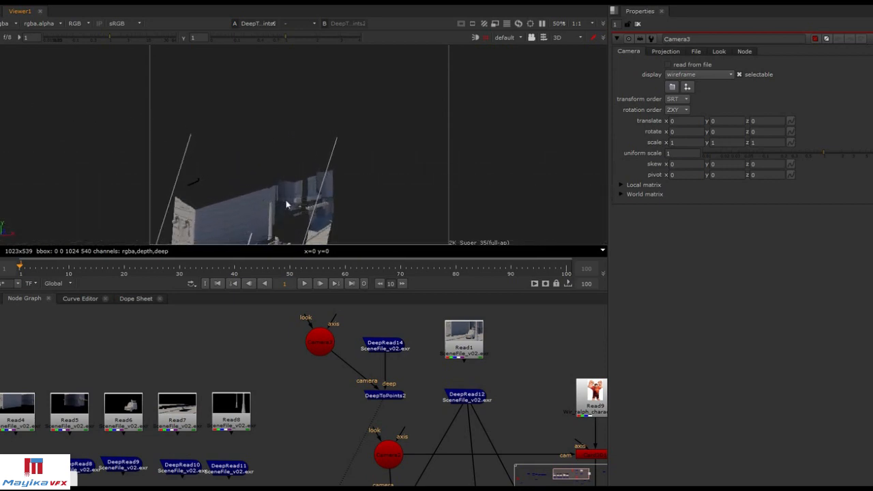
pyautogui.keyDown('alt'); pyautogui.moveTo(289, 215); pyautogui.dragTo(290, 189); pyautogui.keyUp('alt')
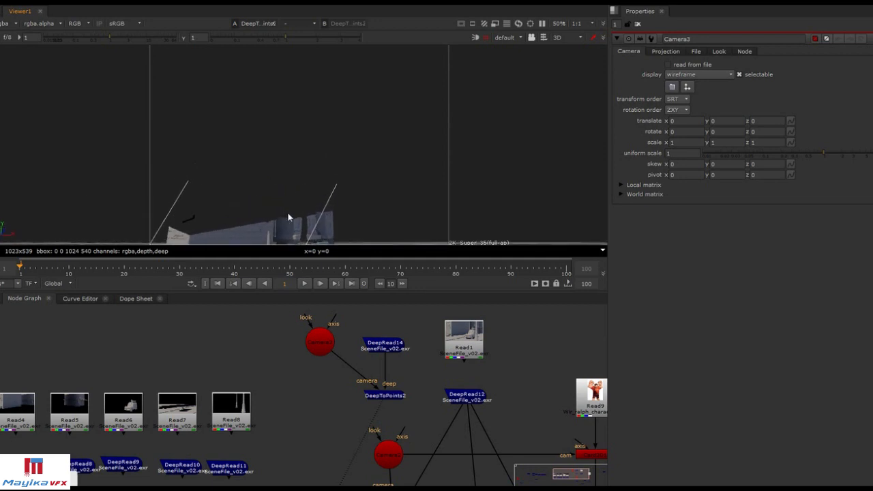
pyautogui.keyDown('alt'); pyautogui.moveTo(288, 221); pyautogui.dragTo(407, 112); pyautogui.keyUp('alt')
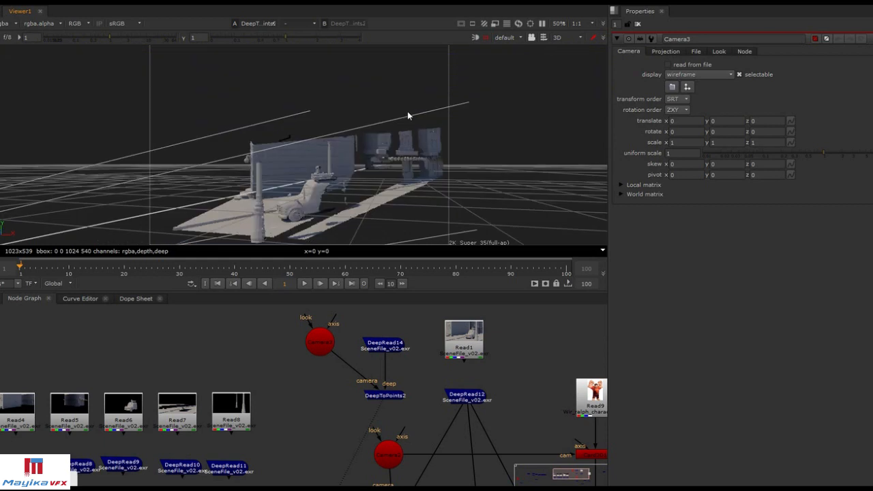
# Look through Camera3 and set DeepToPoints2's point detail to 0.65 and point size to 3.7
pyautogui.click(506, 38)
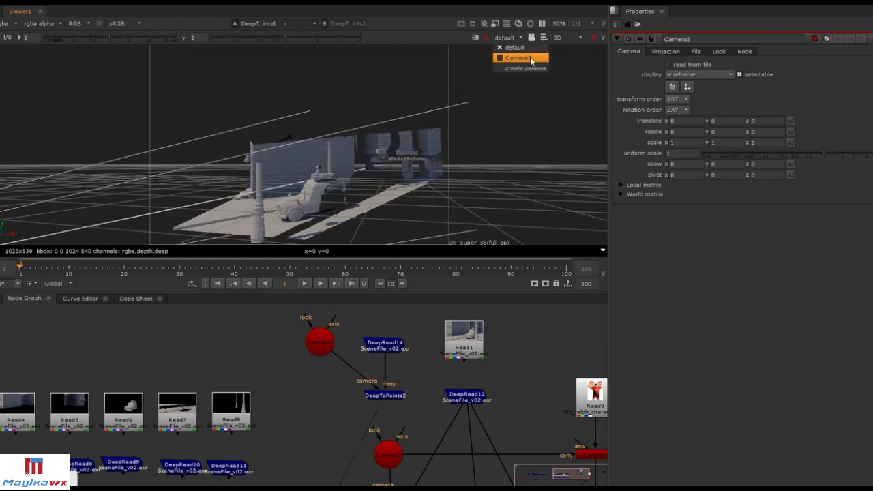
pyautogui.click(519, 58)
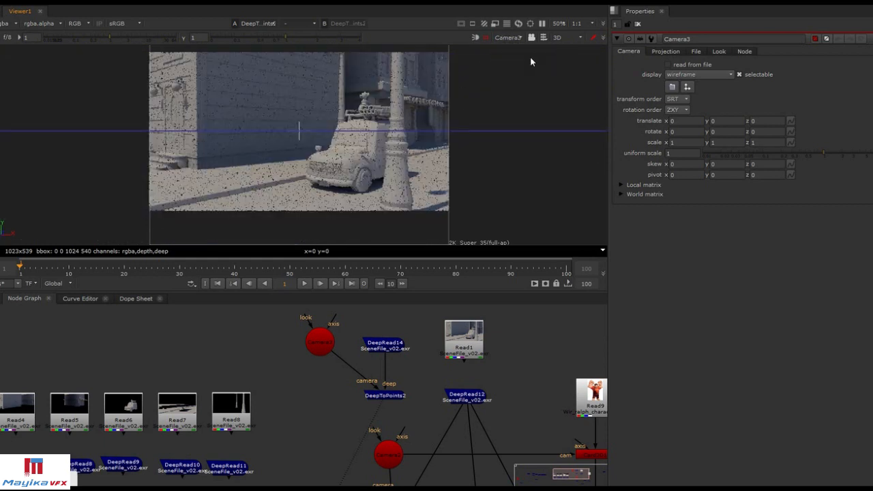
pyautogui.doubleClick(398, 394)
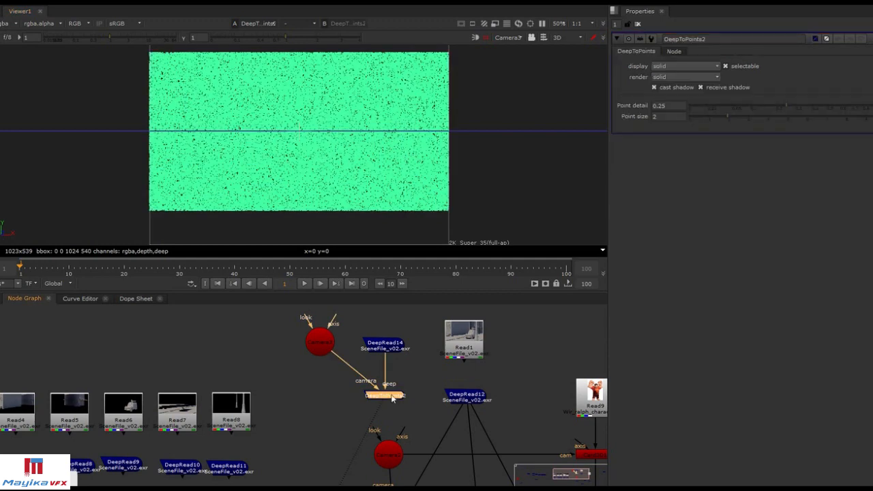
pyautogui.moveTo(706, 120)
pyautogui.mouseDown()
pyautogui.moveTo(827, 116)
pyautogui.moveTo(761, 115)
pyautogui.moveTo(778, 106)
pyautogui.moveTo(733, 109)
pyautogui.moveTo(847, 115)
pyautogui.mouseUp()
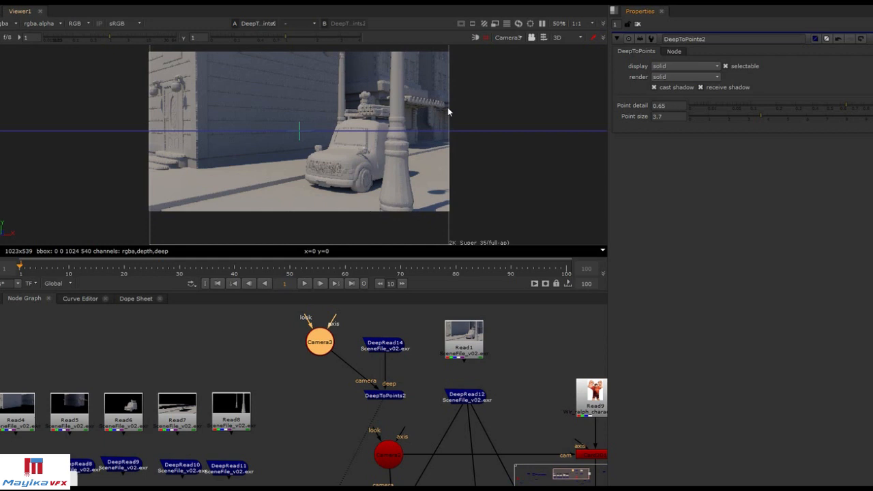
# Inspect the denser point cloud from the side through the default camera, and return to the Camera3 view
pyautogui.click(515, 39)
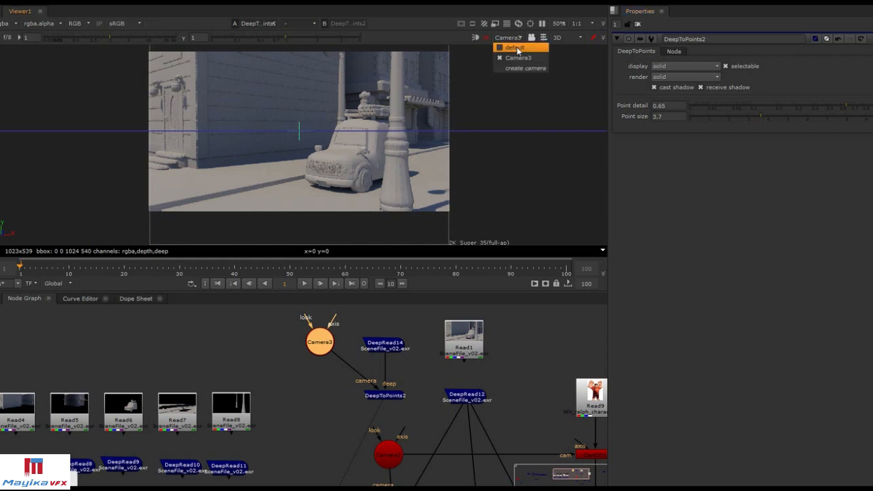
pyautogui.click(515, 48)
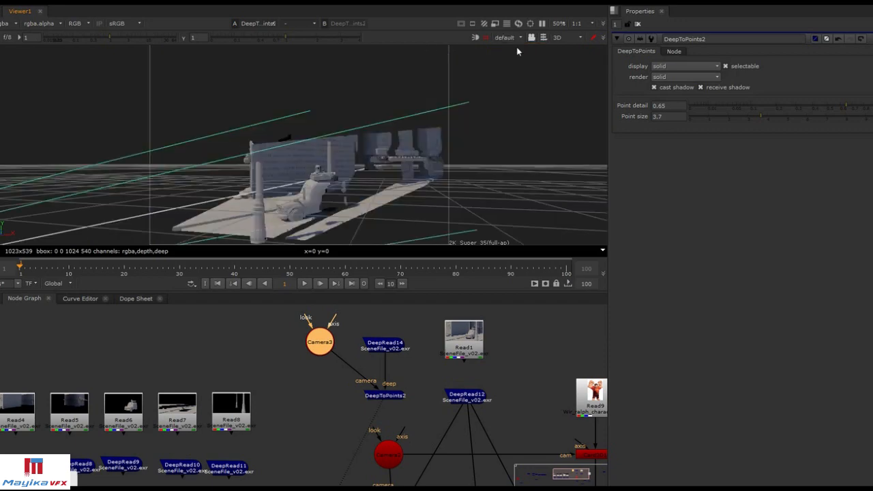
pyautogui.keyDown('ctrl'); pyautogui.moveTo(496, 113); pyautogui.dragTo(402, 183); pyautogui.keyUp('ctrl')
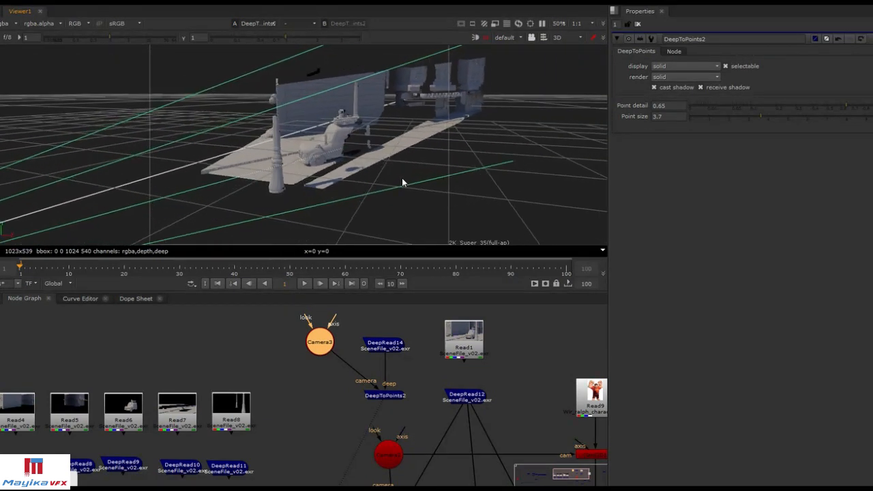
pyautogui.click(505, 37)
pyautogui.click(509, 59)
# Show Read1 in the viewer to compare the flat render with the point cloud
pyautogui.press('Tab')
pyautogui.click(464, 341)
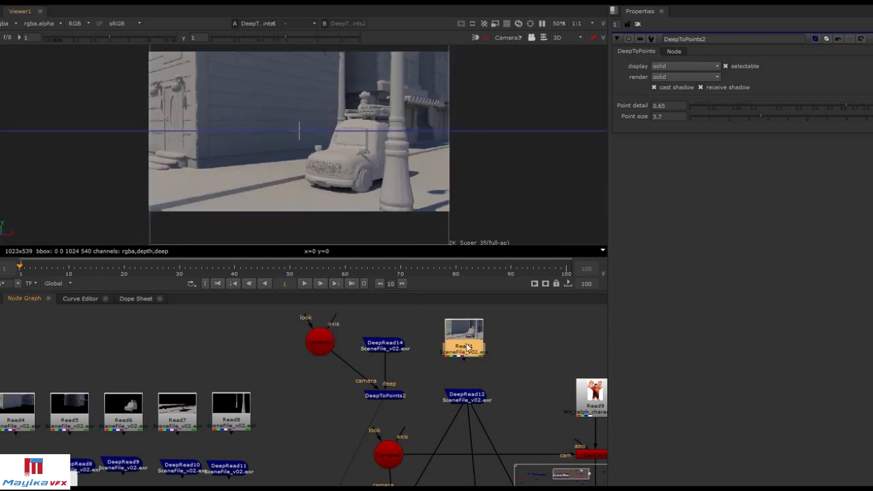
pyautogui.press('1')
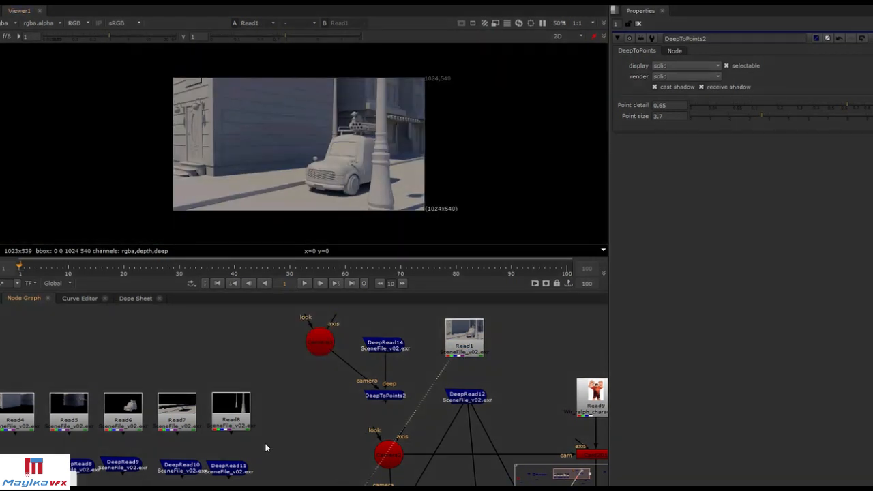
# View DeepRead7 through DeepRead11 one after another to inspect each separately rendered scene element
pyautogui.moveTo(275, 442); pyautogui.dragTo(421, 393, button='middle')
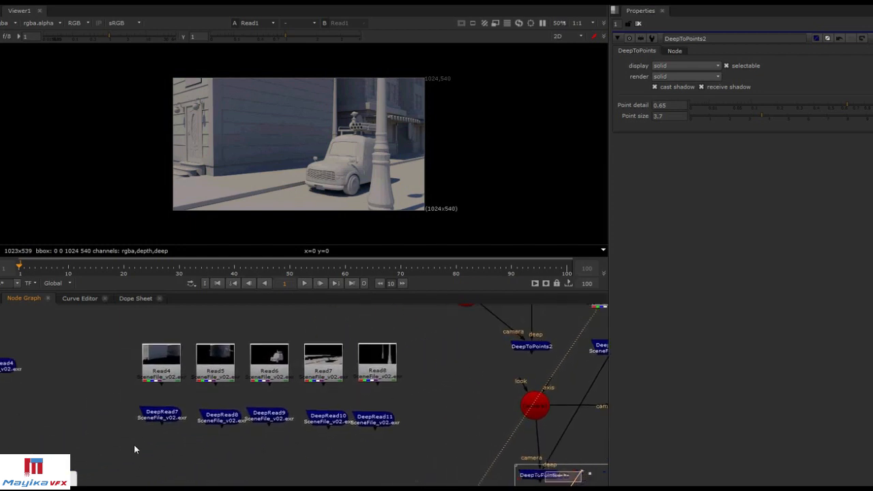
pyautogui.click(164, 413)
pyautogui.press('1')
pyautogui.moveTo(212, 423); pyautogui.dragTo(203, 420)
pyautogui.press('1')
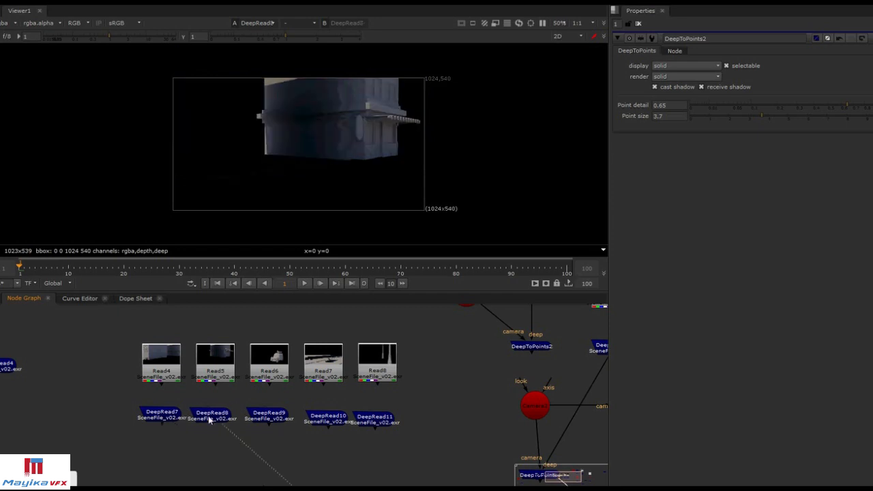
pyautogui.click(264, 418)
pyautogui.press('1')
pyautogui.click(324, 418)
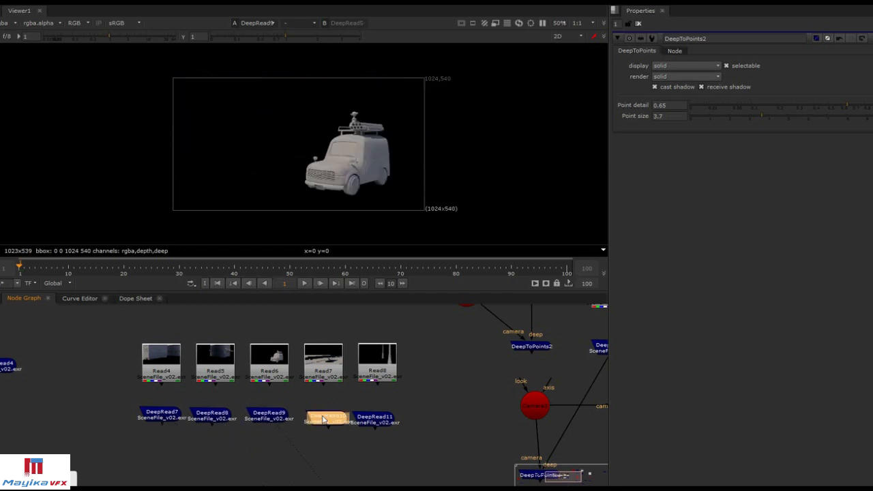
pyautogui.press('1')
pyautogui.press('1')
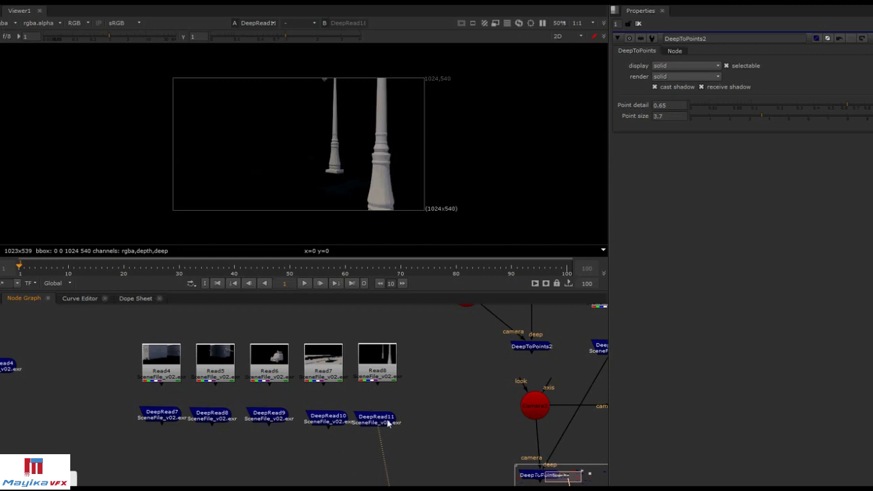
# Space out DeepRead10 and DeepRead11 in the row, and review the deep elements in reverse order back to DeepRead7
pyautogui.click(385, 423)
pyautogui.moveTo(386, 421); pyautogui.dragTo(395, 418)
pyautogui.moveTo(326, 421); pyautogui.dragTo(332, 417)
pyautogui.press('1')
pyautogui.click(296, 419)
pyautogui.keyDown('ctrl'); pyautogui.keyDown('shift'); pyautogui.click(282, 419); pyautogui.keyUp('shift'); pyautogui.keyUp('ctrl')
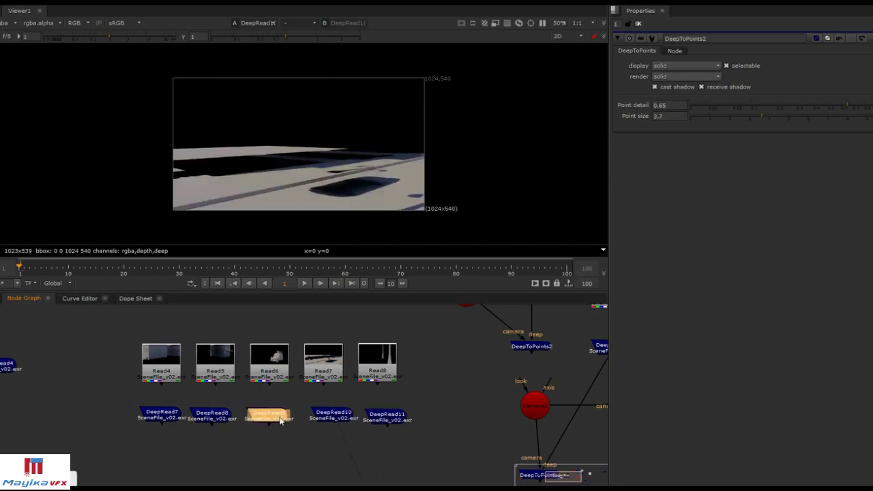
pyautogui.keyDown('ctrl'); pyautogui.keyDown('shift'); pyautogui.click(219, 416); pyautogui.keyUp('shift'); pyautogui.keyUp('ctrl')
pyautogui.keyDown('ctrl'); pyautogui.keyDown('shift'); pyautogui.click(173, 416); pyautogui.keyUp('shift'); pyautogui.keyUp('ctrl')
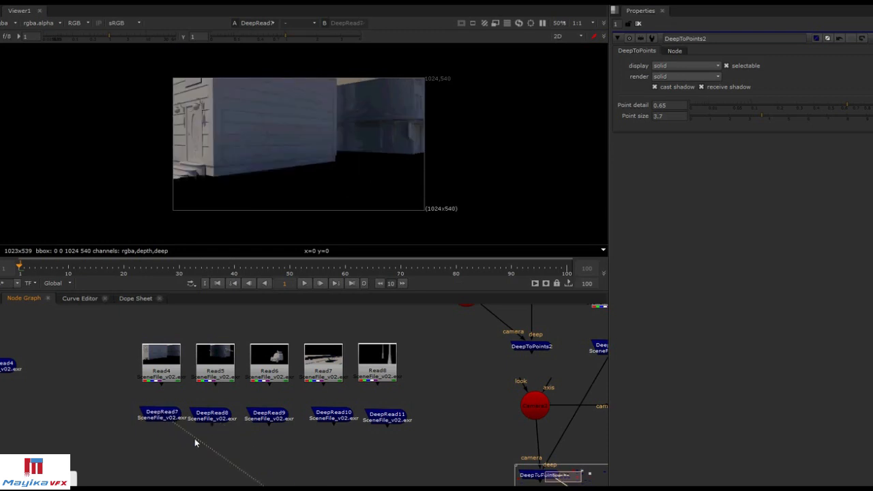
# Add a DeepMerge node beneath the row of DeepRead nodes
pyautogui.press('Tab')
pyautogui.write('deep')
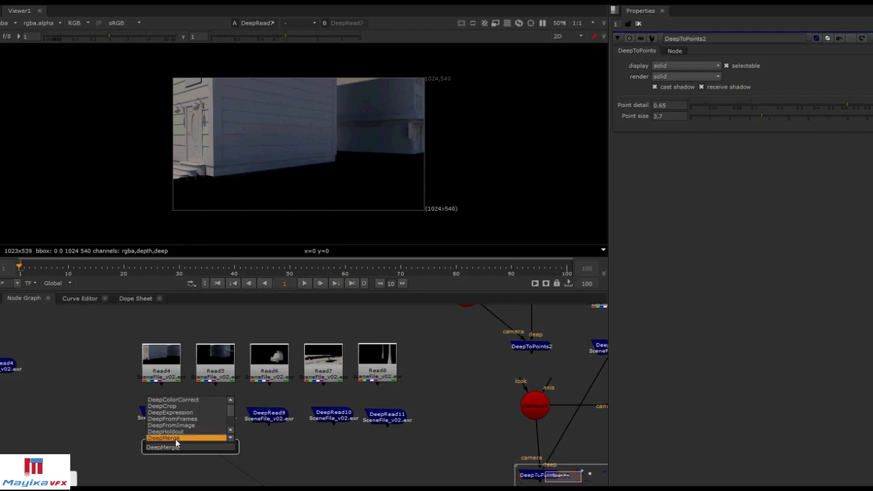
pyautogui.click(175, 438)
pyautogui.click(263, 470)
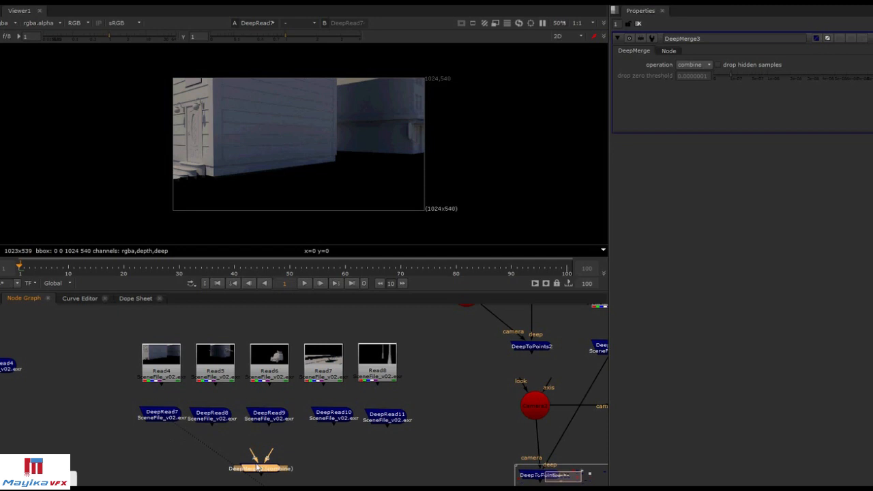
# Connect DeepRead7, DeepRead8, DeepRead9, DeepRead10 and DeepRead11 to DeepMerge3 and view the combined result
pyautogui.moveTo(253, 454); pyautogui.dragTo(173, 421)
pyautogui.moveTo(269, 456); pyautogui.dragTo(214, 417)
pyautogui.moveTo(275, 431); pyautogui.dragTo(268, 472)
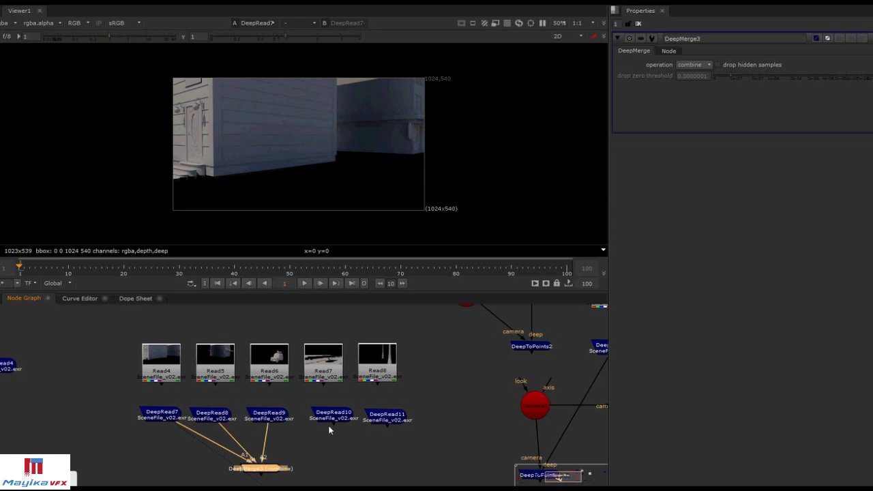
pyautogui.moveTo(333, 427); pyautogui.dragTo(271, 470)
pyautogui.moveTo(388, 430); pyautogui.dragTo(265, 472)
pyautogui.press('1')
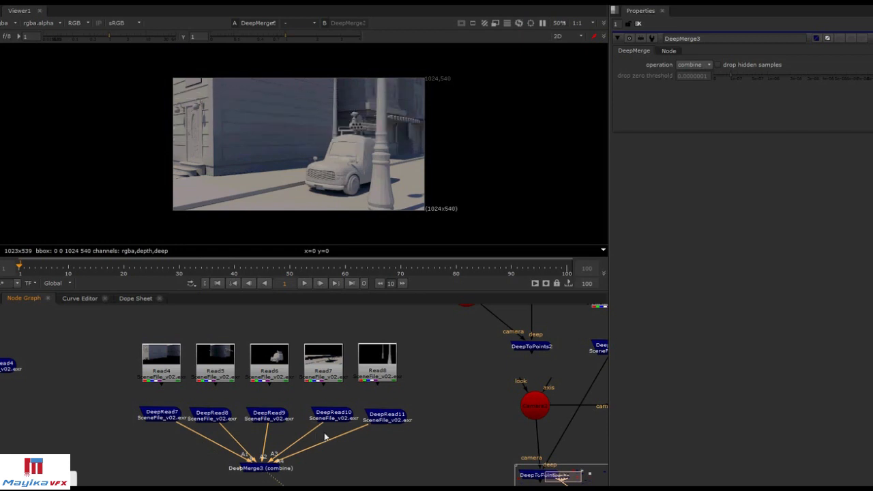
# Swap the DeepMerge3 inputs that are connected to DeepRead9 and DeepRead10
pyautogui.click(270, 469)
pyautogui.moveTo(263, 460); pyautogui.dragTo(270, 418)
pyautogui.moveTo(256, 450); pyautogui.dragTo(326, 419)
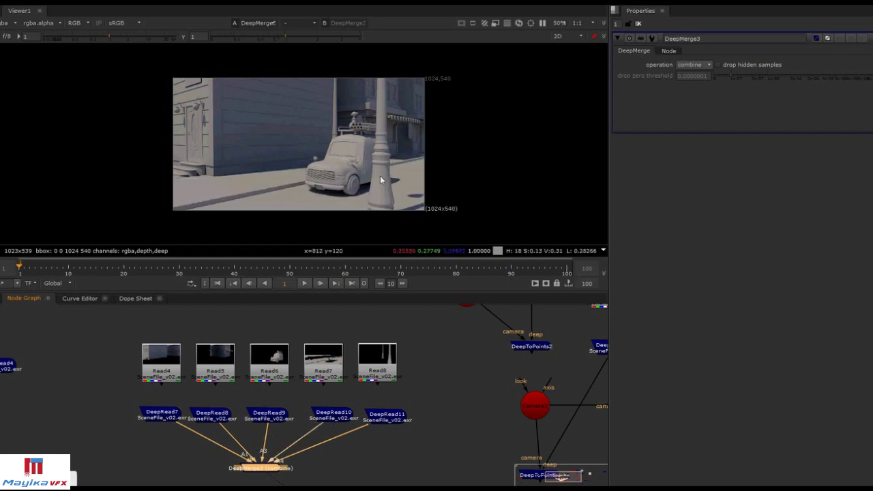
# Examine the merged image closely around the van and the lamp post
pyautogui.scroll(4, 384, 154)
pyautogui.moveTo(390, 161); pyautogui.dragTo(443, 148, button='middle')
pyautogui.press('f')
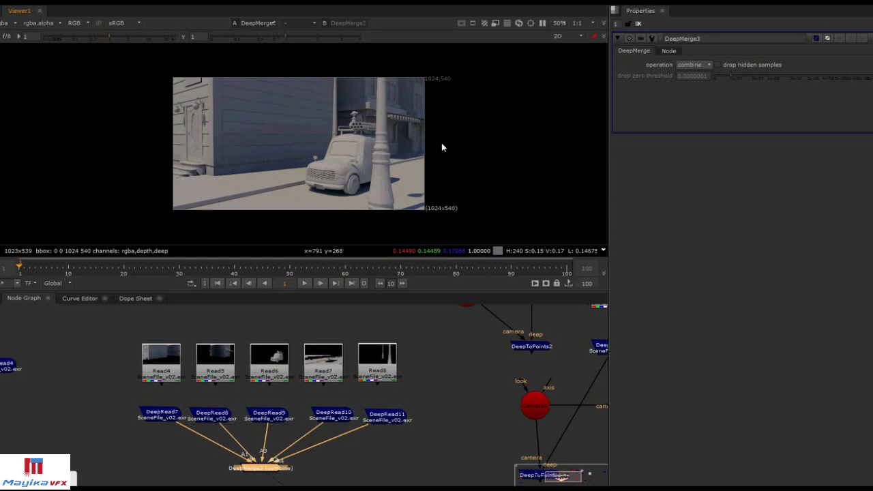
pyautogui.scroll(1, 387, 146)
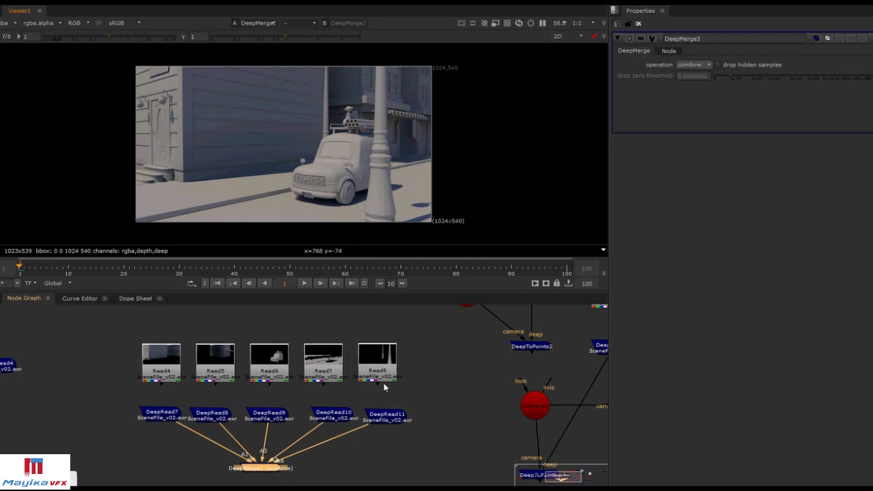
# Move the group of Camera3, DeepRead14 and DeepToPoints2 away from Read1 in the node graph
pyautogui.moveTo(449, 407); pyautogui.dragTo(340, 408, button='middle')
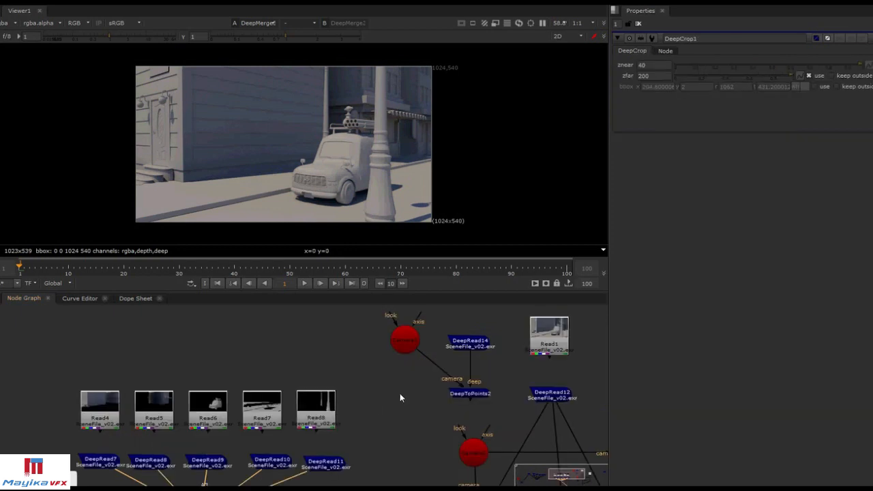
pyautogui.moveTo(400, 393); pyautogui.dragTo(394, 420, button='middle')
pyautogui.moveTo(370, 331); pyautogui.dragTo(401, 370)
pyautogui.click(441, 351)
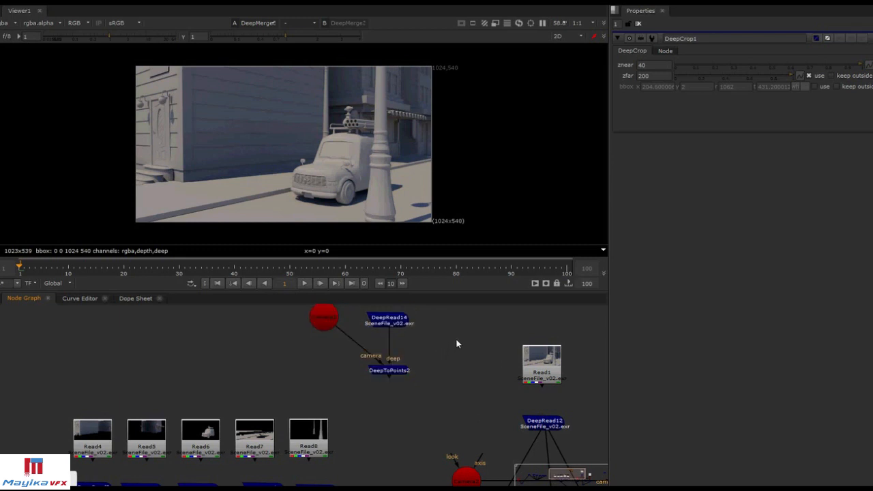
# Add a DeepCrop node beside DeepRead14, connect it to DeepRead14 and view its output
pyautogui.moveTo(457, 344); pyautogui.dragTo(457, 374, button='middle')
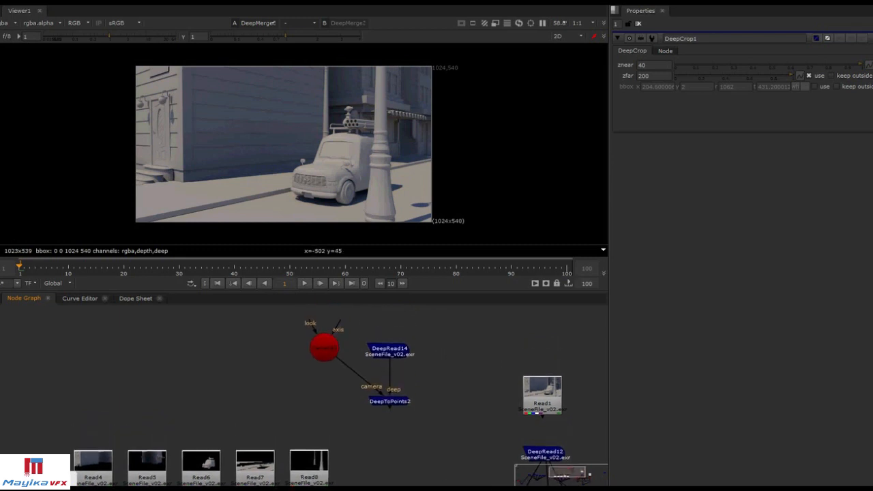
pyautogui.click(0, 201)
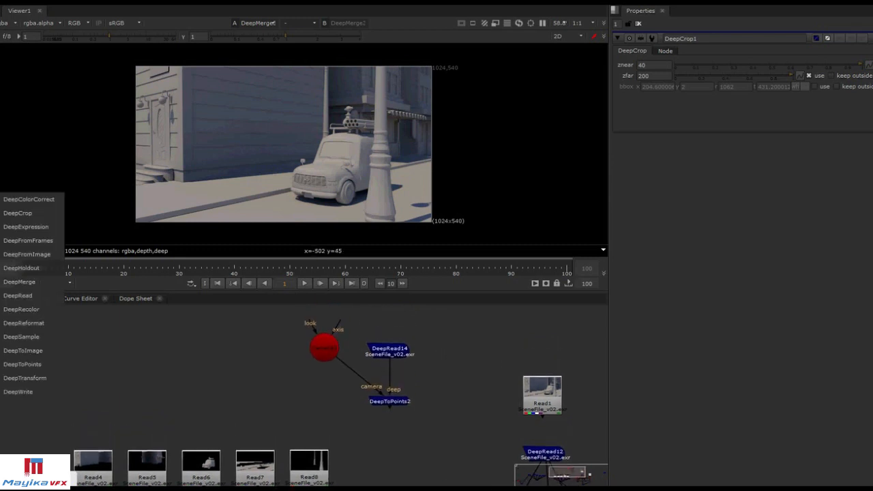
pyautogui.click(58, 214)
pyautogui.moveTo(463, 373); pyautogui.dragTo(403, 364)
pyautogui.press('1')
pyautogui.moveTo(448, 411); pyautogui.dragTo(453, 394)
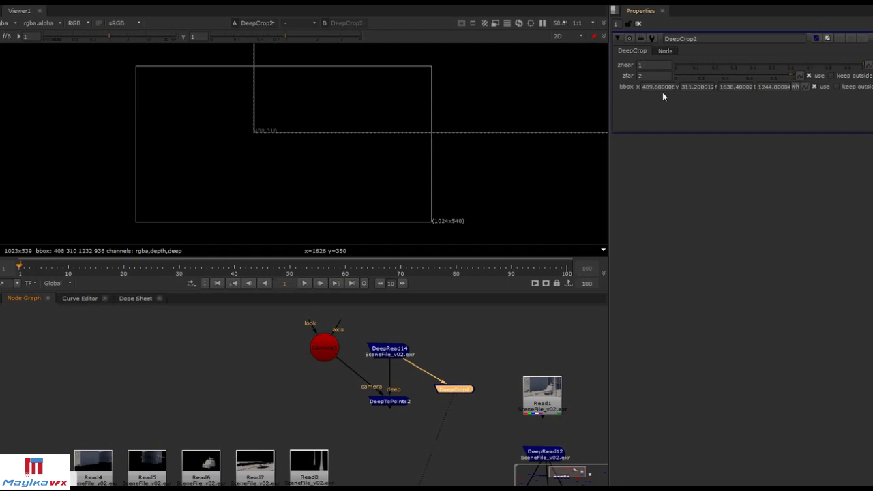
# Move DeepCrop2's bounding box so that it encloses the whole image frame
pyautogui.scroll(-3, 493, 102)
pyautogui.moveTo(483, 81); pyautogui.dragTo(456, 120, button='middle')
pyautogui.moveTo(428, 83); pyautogui.dragTo(326, 150)
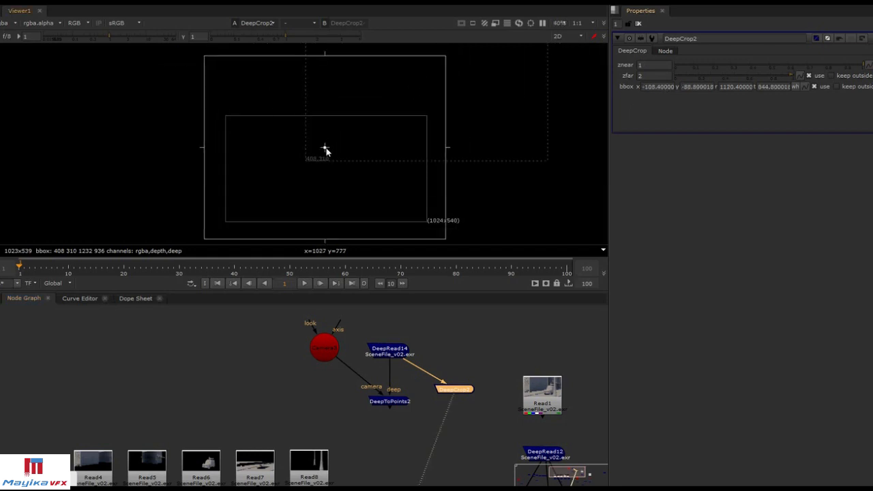
# Set DeepCrop2's zfar to 150, then try a znear of 50 and change it to 20
pyautogui.click(653, 75)
pyautogui.write('150')
pyautogui.press('Return')
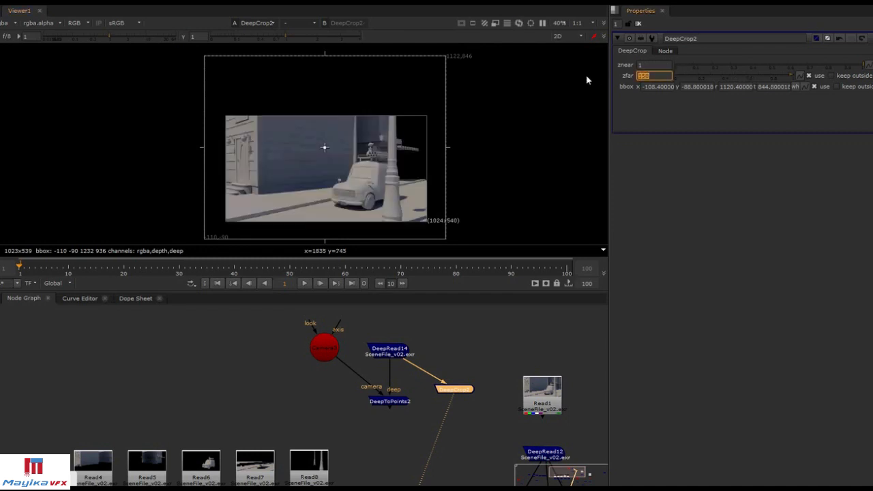
pyautogui.hotkey('shift', 'Tab')
pyautogui.write('50')
pyautogui.press('Return')
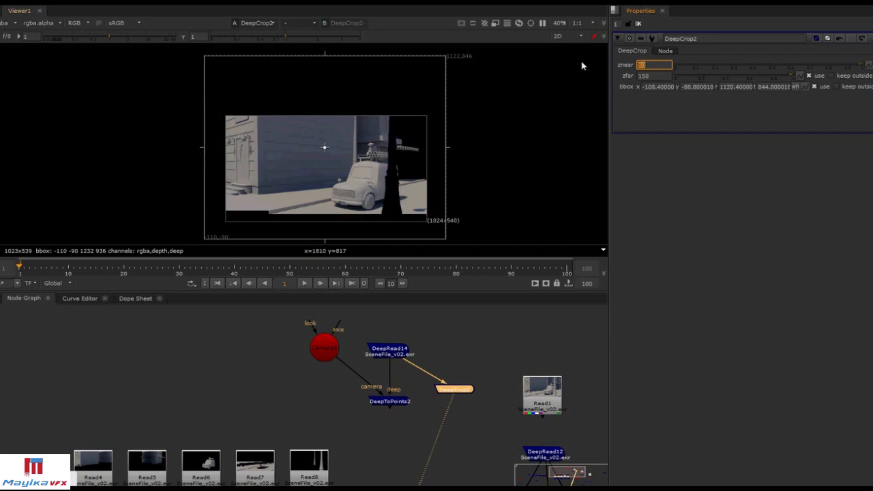
pyautogui.write('20')
pyautogui.press('Return')
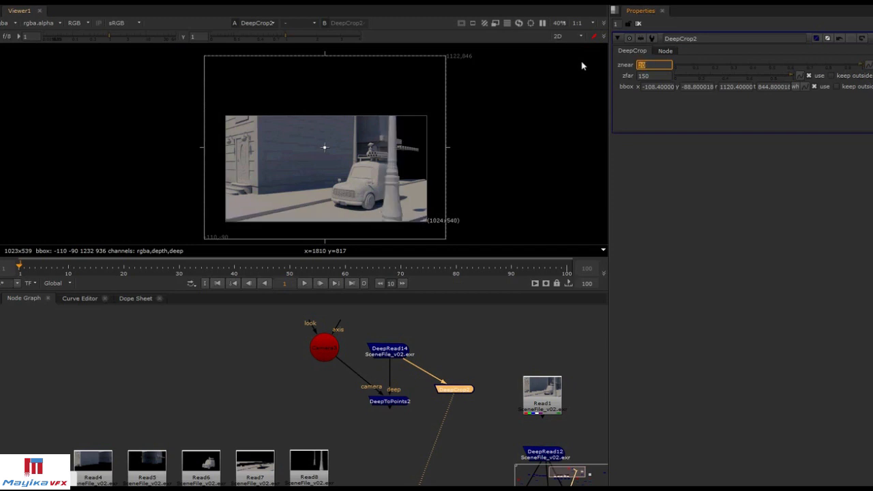
# Turn off the use of DeepCrop2's bounding box so only the depth range crops the image
pyautogui.scroll(3, 392, 161)
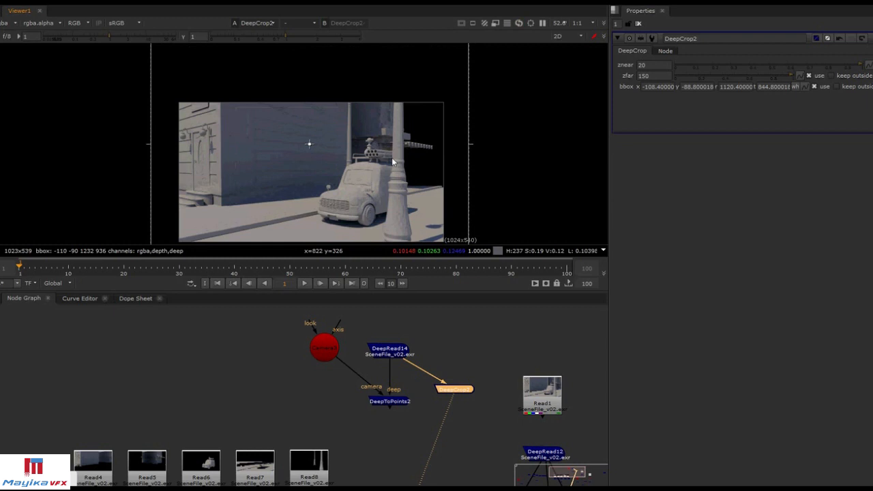
pyautogui.moveTo(456, 164); pyautogui.dragTo(478, 145, button='middle')
pyautogui.click(814, 87)
pyautogui.scroll(2, 406, 151)
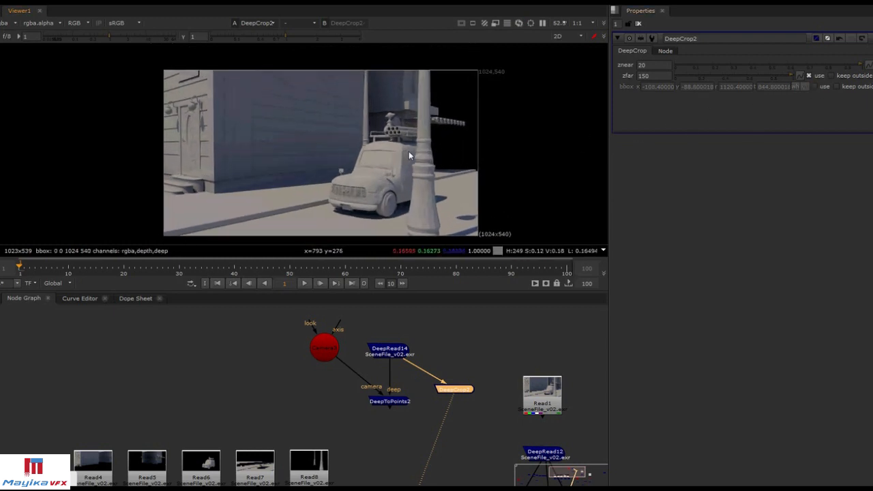
pyautogui.moveTo(407, 151); pyautogui.dragTo(429, 142, button='middle')
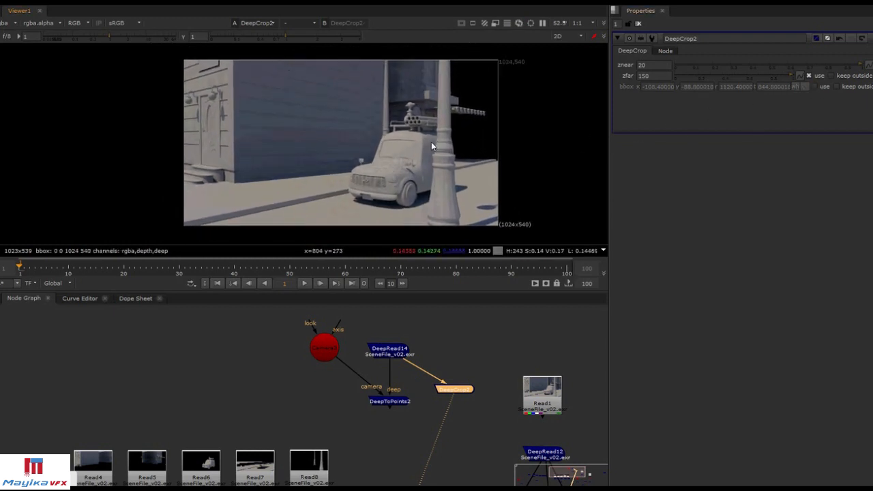
# Try zfar values of 180 and 80 on DeepCrop2, then extend zfar to 240
pyautogui.click(661, 77)
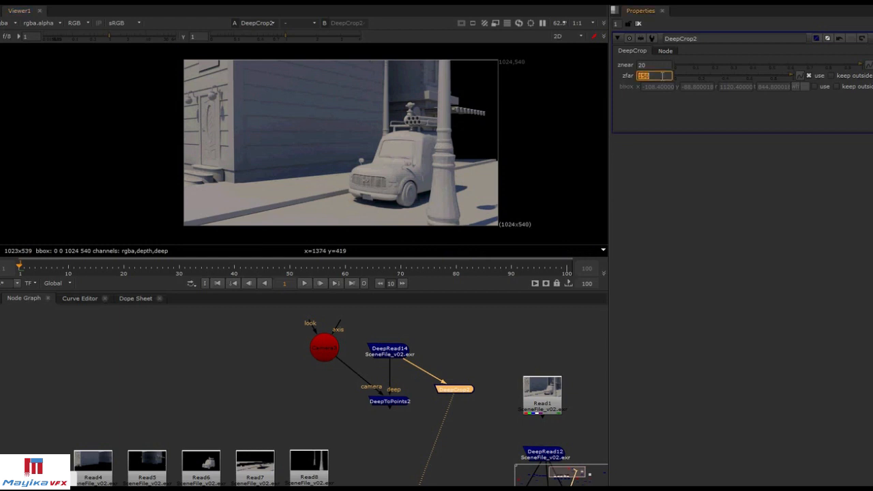
pyautogui.write('18')
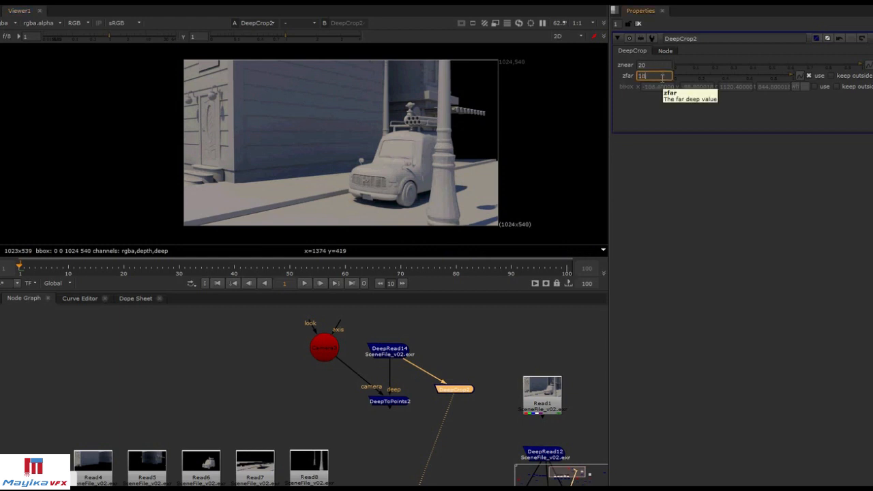
pyautogui.press('Return')
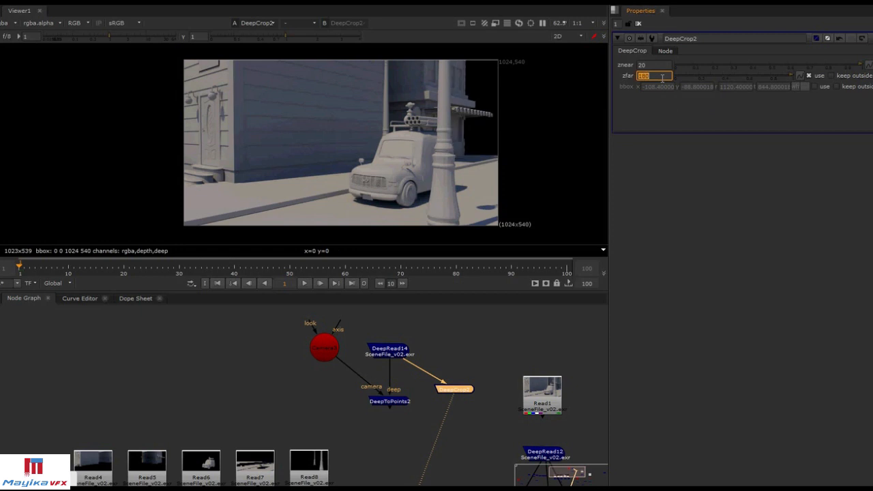
pyautogui.write('80')
pyautogui.press('Return')
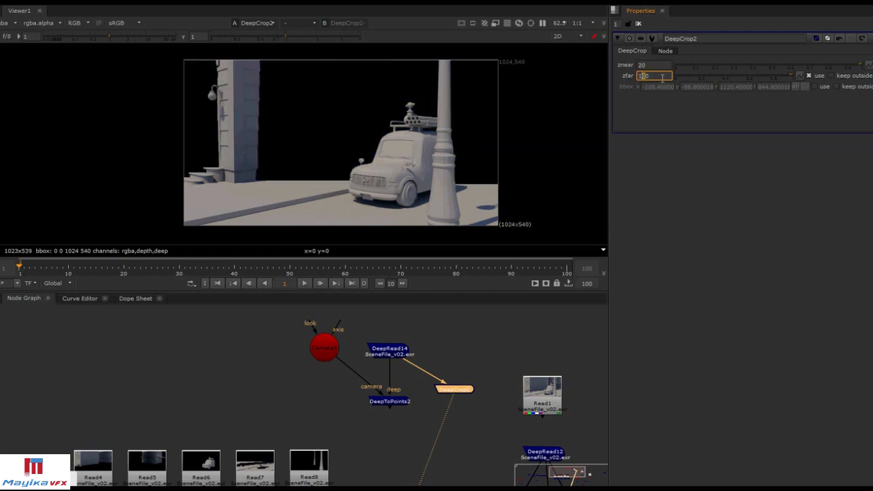
pyautogui.write('200')
pyautogui.press('Return')
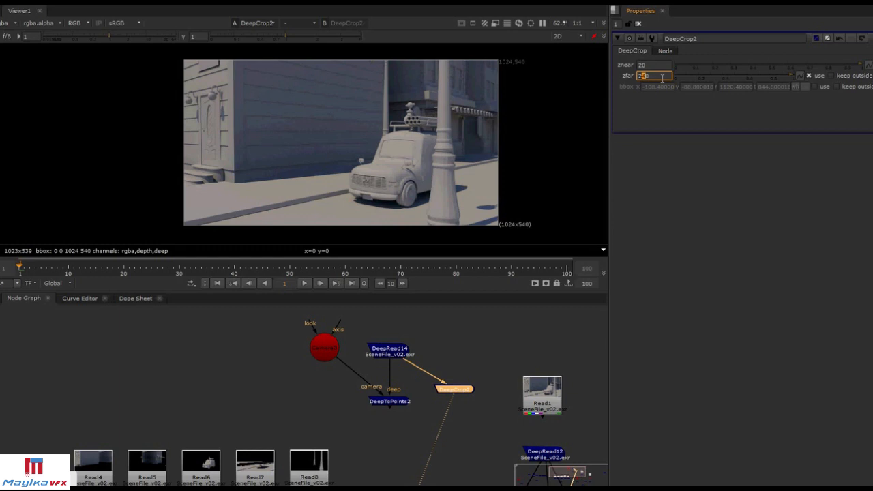
# Raise DeepCrop2's znear gradually to about 120 to cut the scene away from front to back
pyautogui.moveTo(650, 66); pyautogui.dragTo(636, 67)
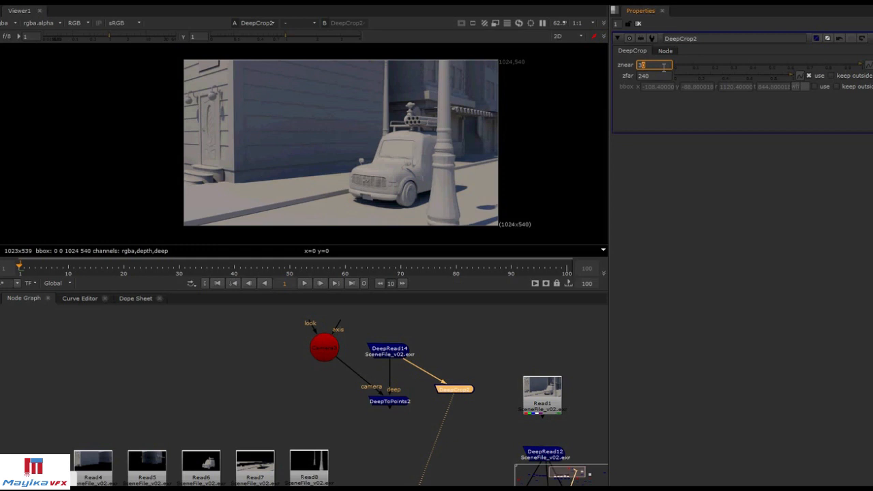
pyautogui.press('Up')
pyautogui.press('Up')
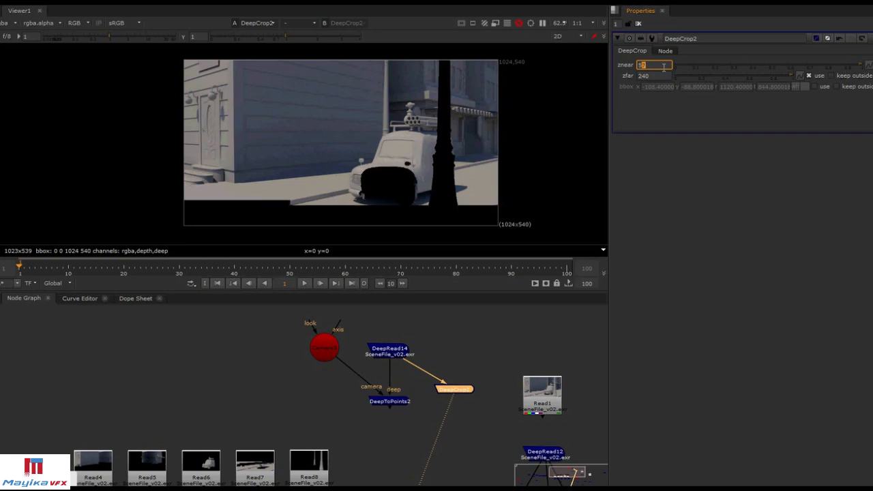
pyautogui.press('Up')
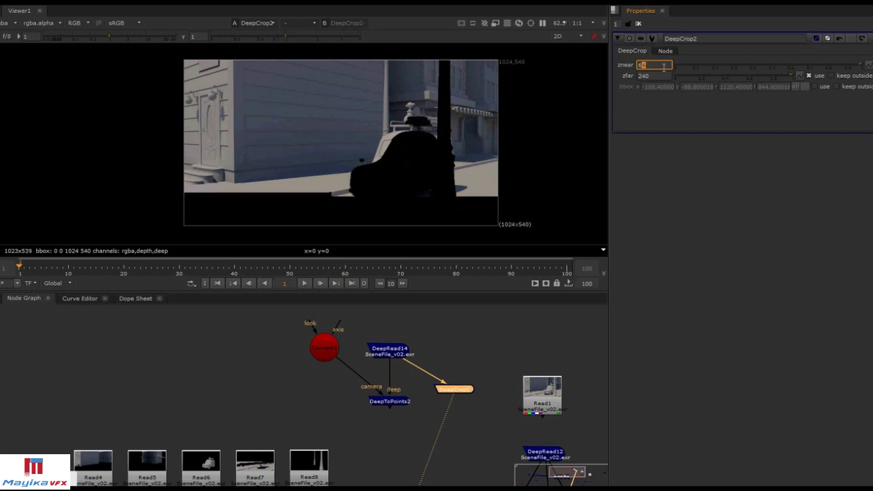
pyautogui.press('Up')
pyautogui.press('Up')
pyautogui.press('Up')
pyautogui.press('Up')
pyautogui.press('Up')
pyautogui.press('Up')
pyautogui.press('Up')
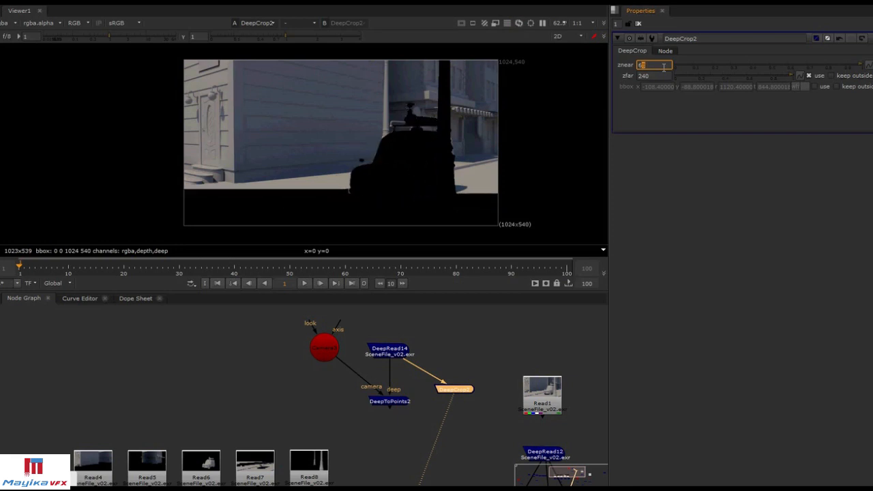
pyautogui.press('Up')
pyautogui.press('Up')
pyautogui.press('Up')
pyautogui.press('Up')
pyautogui.press('Up')
pyautogui.press('Up')
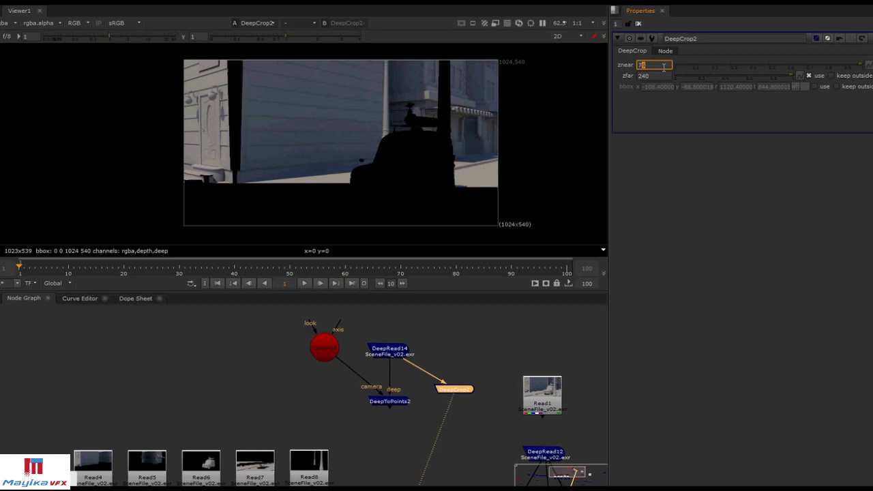
pyautogui.press('Up')
pyautogui.press('Up')
pyautogui.press('Up')
pyautogui.press('Up')
pyautogui.press('Up')
pyautogui.press('Up')
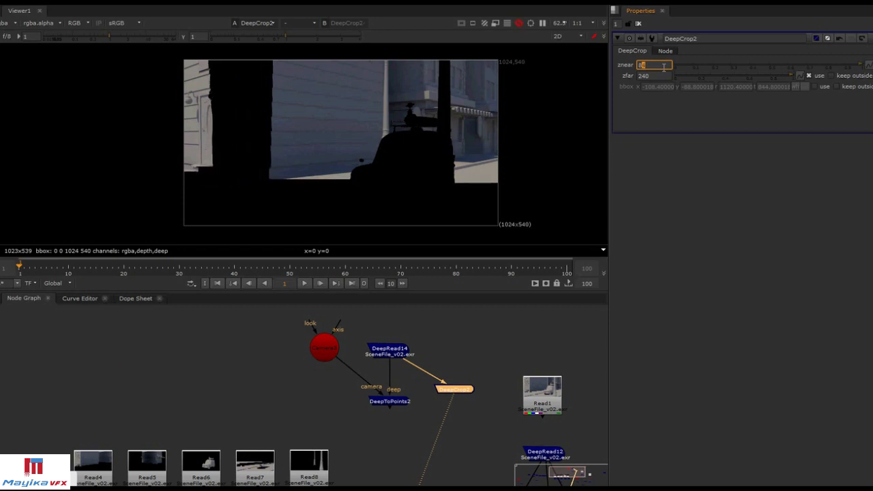
pyautogui.press('Up')
pyautogui.press('Up')
pyautogui.press('Up')
pyautogui.press('Up')
pyautogui.press('Up')
pyautogui.press('Up')
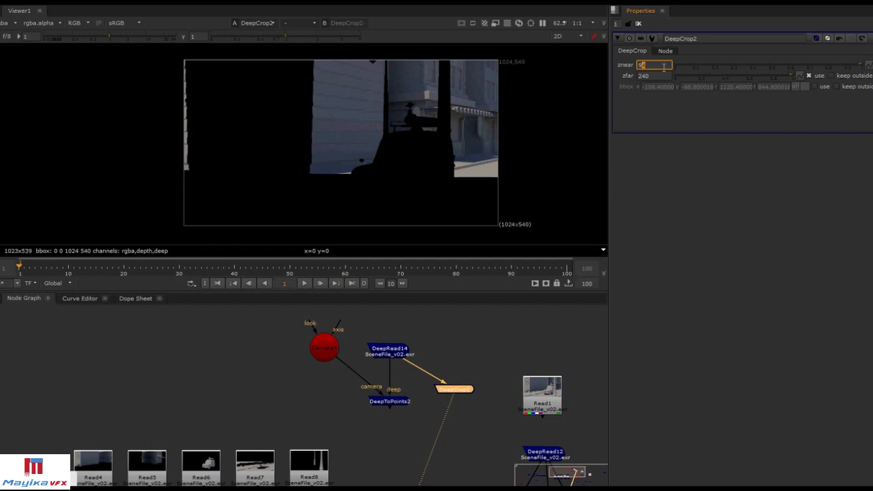
pyautogui.press('Up')
pyautogui.press('Up')
pyautogui.press('Up')
pyautogui.press('Up')
pyautogui.press('Up')
pyautogui.press('Up')
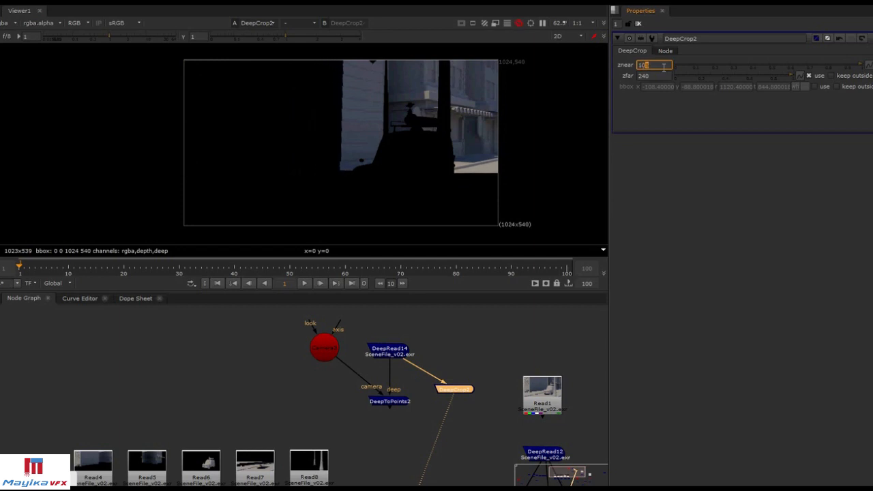
pyautogui.press('Up')
pyautogui.press('Up')
pyautogui.press('Up')
pyautogui.press('Up')
pyautogui.press('Up')
pyautogui.press('Up')
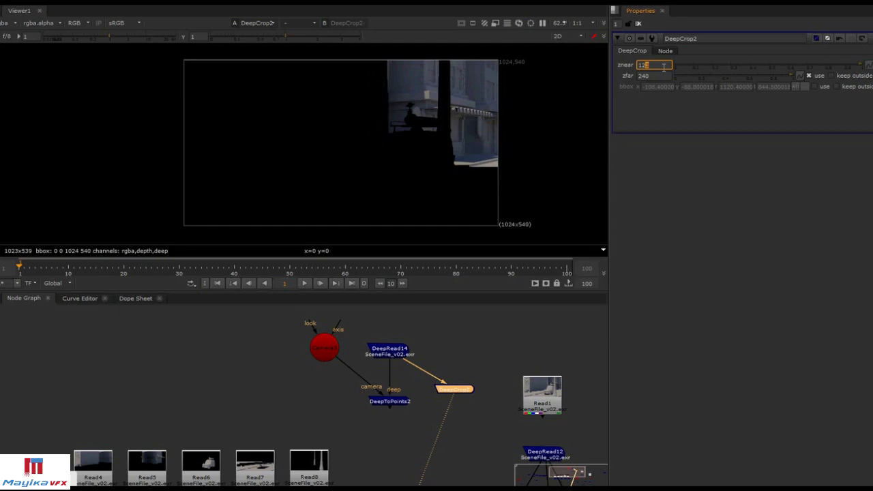
pyautogui.press('Up')
pyautogui.press('Up')
# Lower DeepCrop2's znear in increments to 27
pyautogui.press('Down')
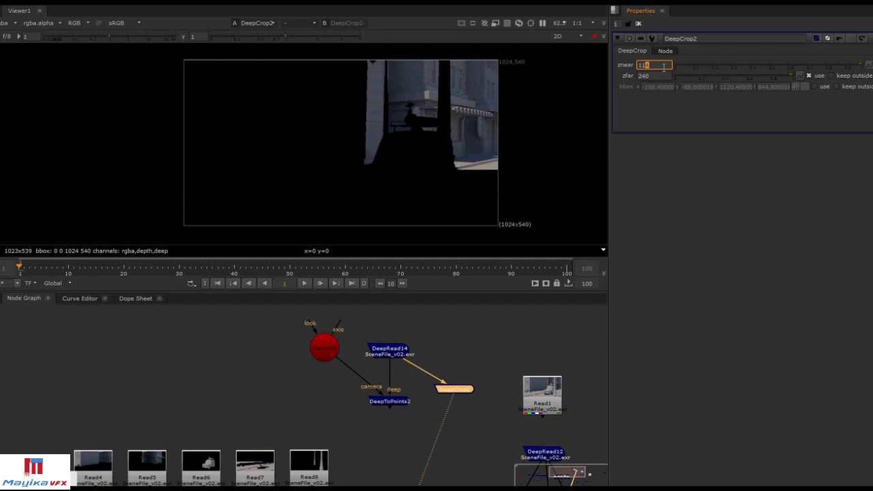
pyautogui.press('Down')
pyautogui.press('Down')
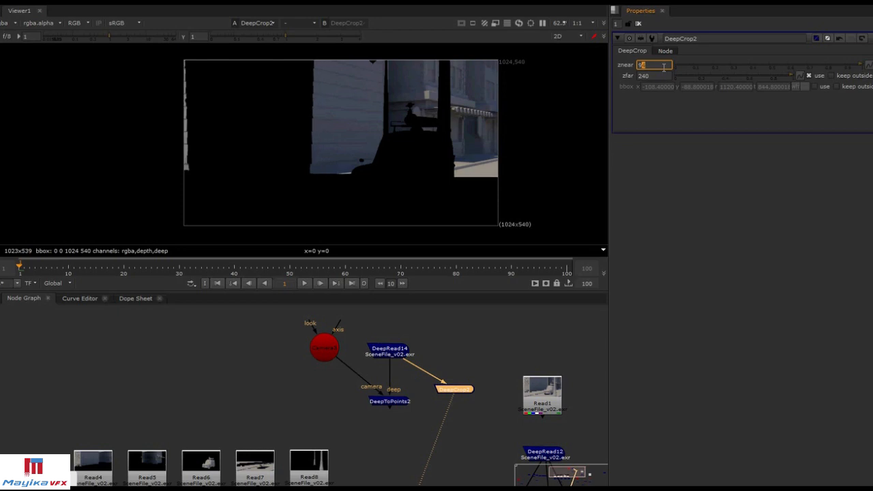
pyautogui.press('Down')
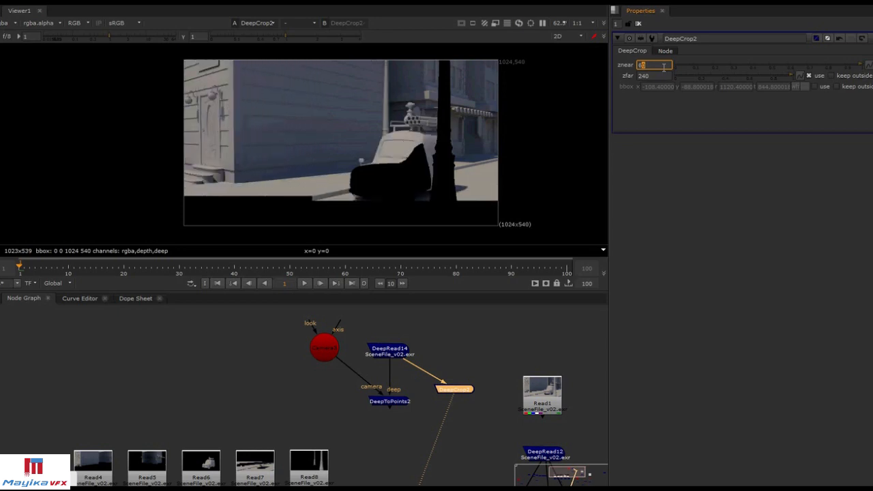
pyautogui.press('Down')
pyautogui.press('Down')
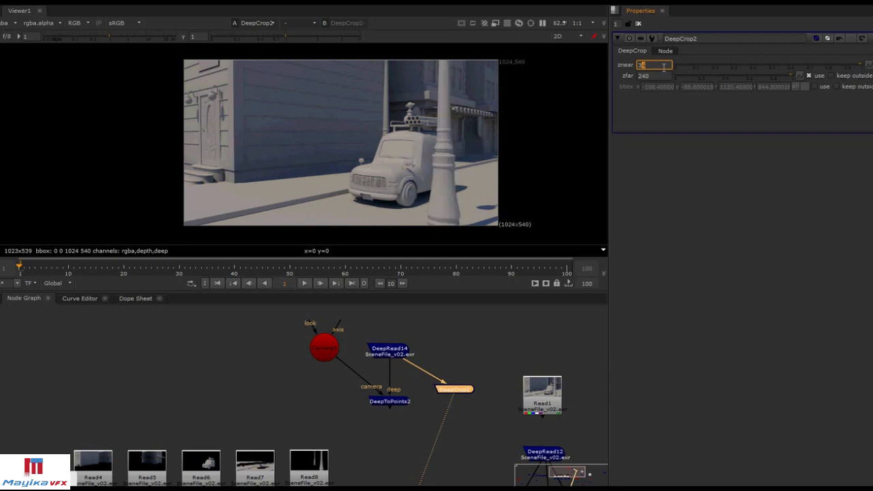
pyautogui.press('Down')
# Detach DeepCrop2 from DeepRead14, place it below DeepMerge3 and connect it to DeepMerge3's output
pyautogui.moveTo(427, 402); pyautogui.dragTo(444, 379, button='middle')
pyautogui.moveTo(429, 341); pyautogui.dragTo(368, 480)
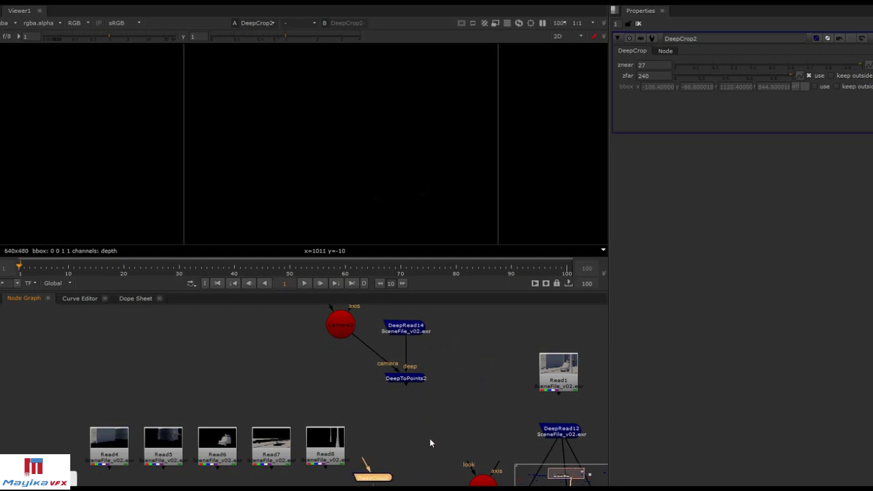
pyautogui.moveTo(430, 443); pyautogui.dragTo(517, 353, button='middle')
pyautogui.moveTo(455, 392); pyautogui.dragTo(295, 480)
pyautogui.click(294, 466)
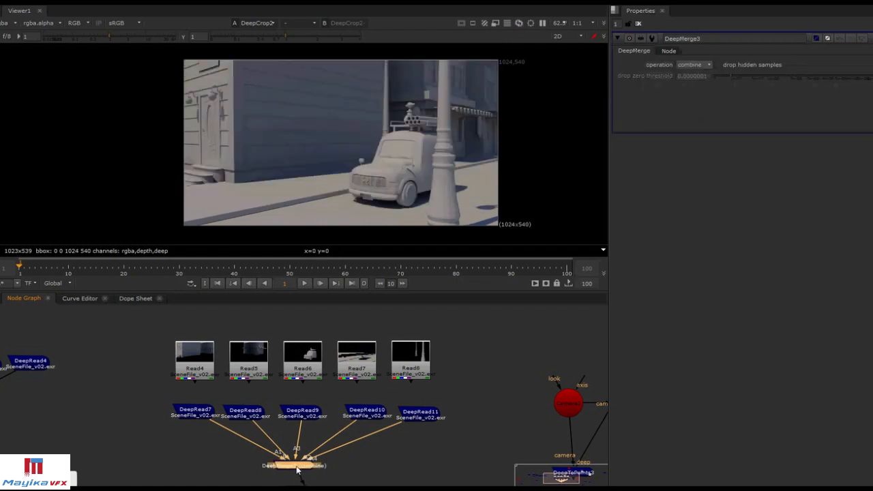
pyautogui.moveTo(442, 437); pyautogui.dragTo(480, 393, button='middle')
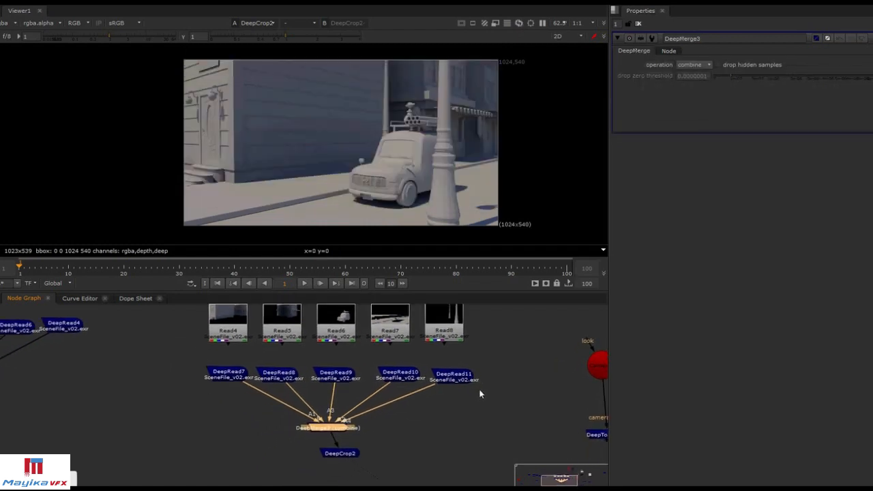
pyautogui.moveTo(357, 447); pyautogui.dragTo(342, 462)
# Set DeepCrop2's znear to 30 and raise it gradually into the 40s to crop out the foreground lamp post
pyautogui.doubleClick(342, 462)
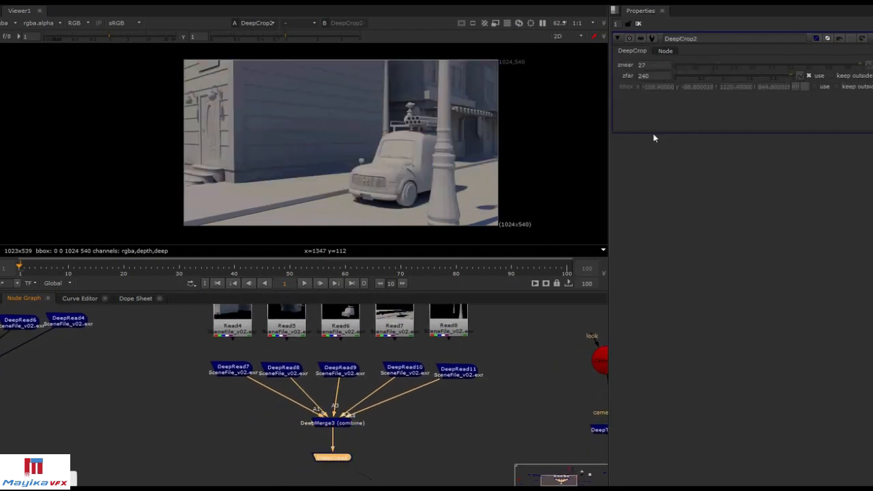
pyautogui.click(650, 65)
pyautogui.write('30')
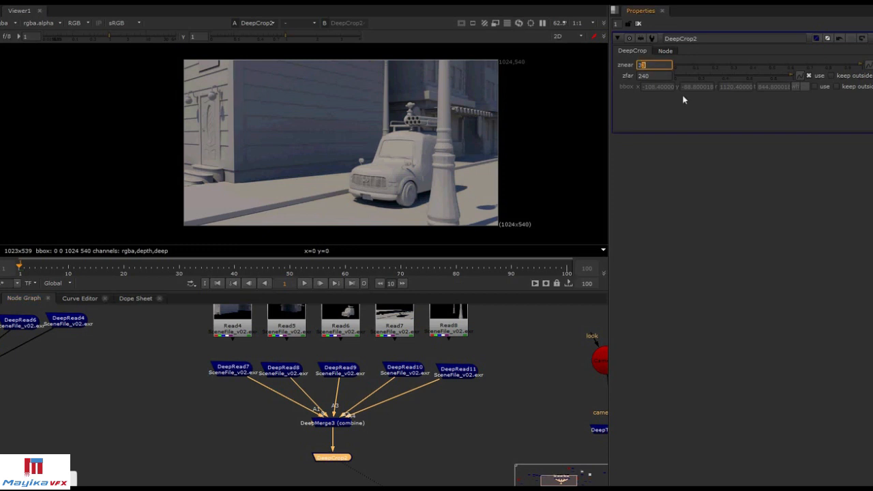
pyautogui.press('Up')
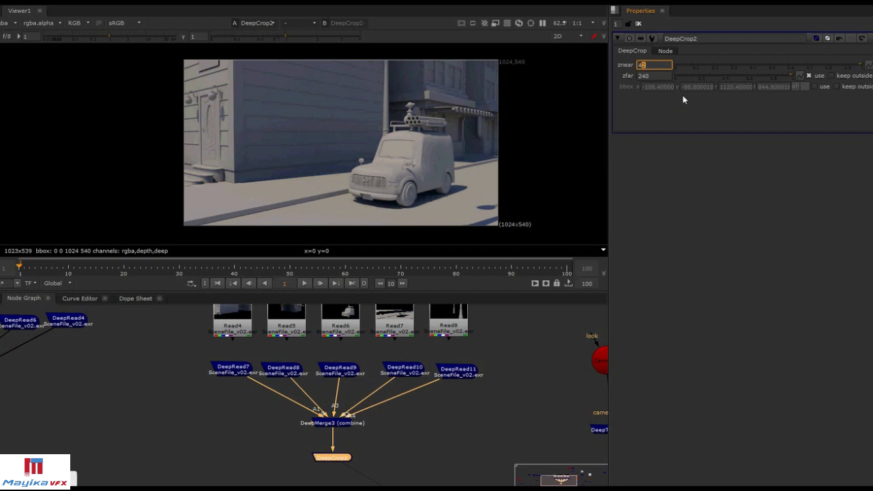
pyautogui.press('Up')
pyautogui.press('Up')
pyautogui.press('Up')
pyautogui.press('Up')
pyautogui.press('Up')
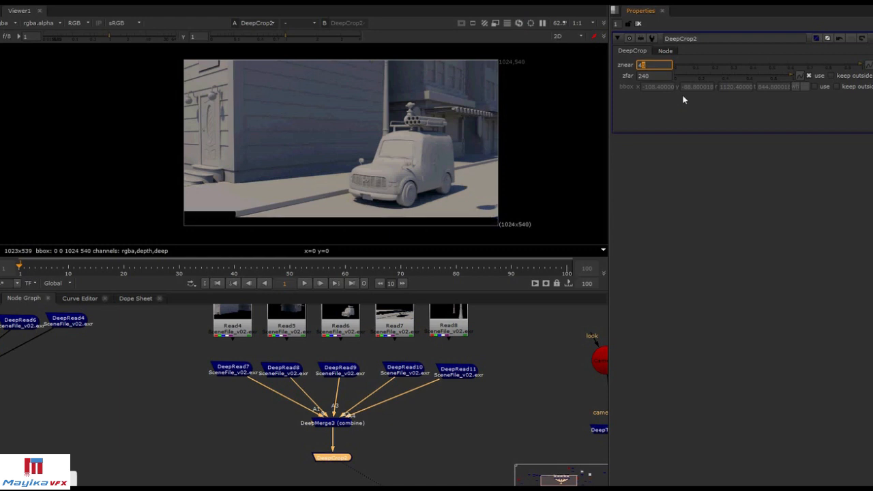
# Raise DeepCrop2's znear gradually from the 40s into the mid-70s to slice through the van and crop it out
pyautogui.press('Up')
pyautogui.press('Up')
pyautogui.press('Up')
pyautogui.press('Up')
pyautogui.press('Up')
pyautogui.press('Up')
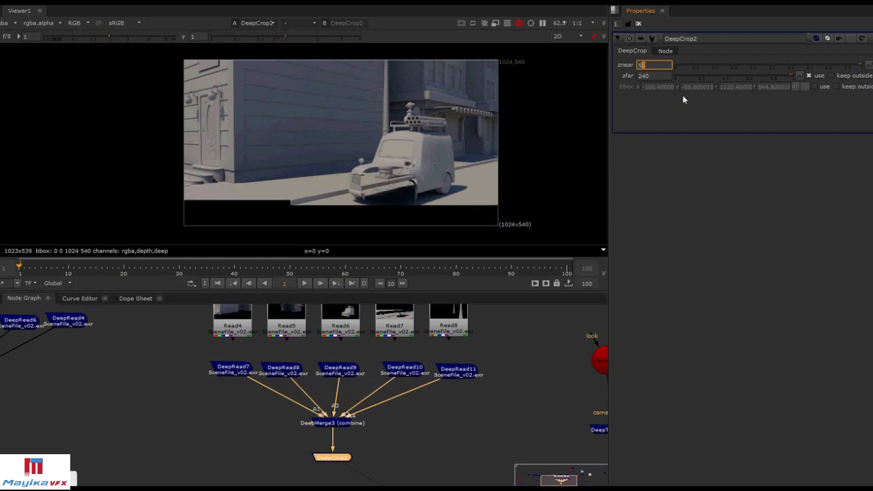
pyautogui.press('Up')
pyautogui.press('Up')
pyautogui.press('Up')
pyautogui.press('Up')
pyautogui.press('Up')
pyautogui.press('Up')
pyautogui.press('Up')
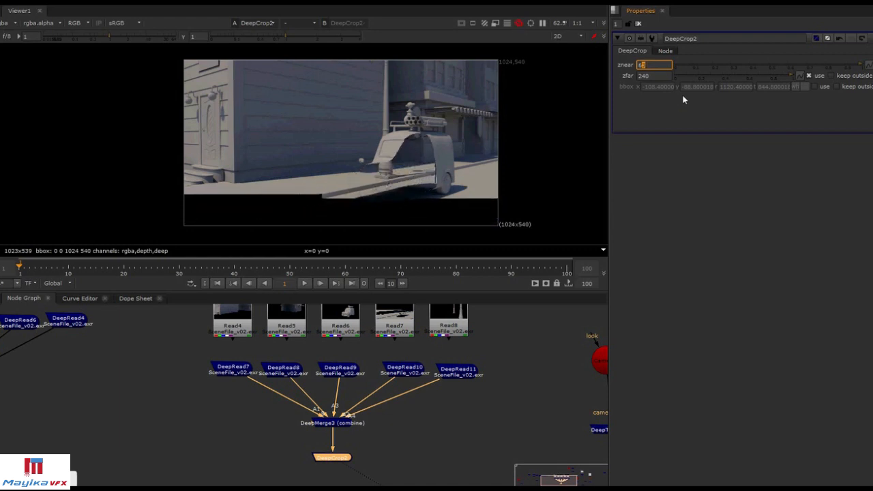
pyautogui.press('Up')
pyautogui.press('Up')
pyautogui.press('Up')
pyautogui.press('Up')
pyautogui.press('Up')
pyautogui.press('Up')
pyautogui.press('Up')
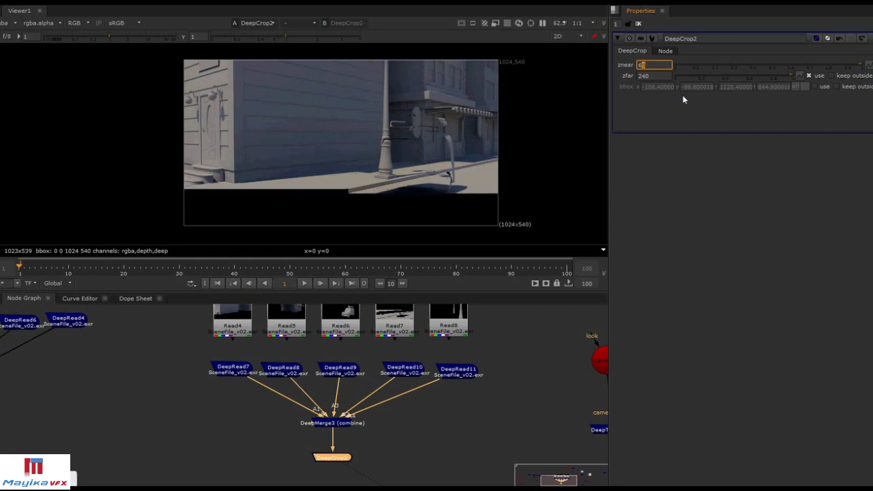
pyautogui.press('Up')
pyautogui.press('Up')
pyautogui.press('Up')
pyautogui.press('Up')
pyautogui.press('Up')
pyautogui.press('Up')
pyautogui.press('Up')
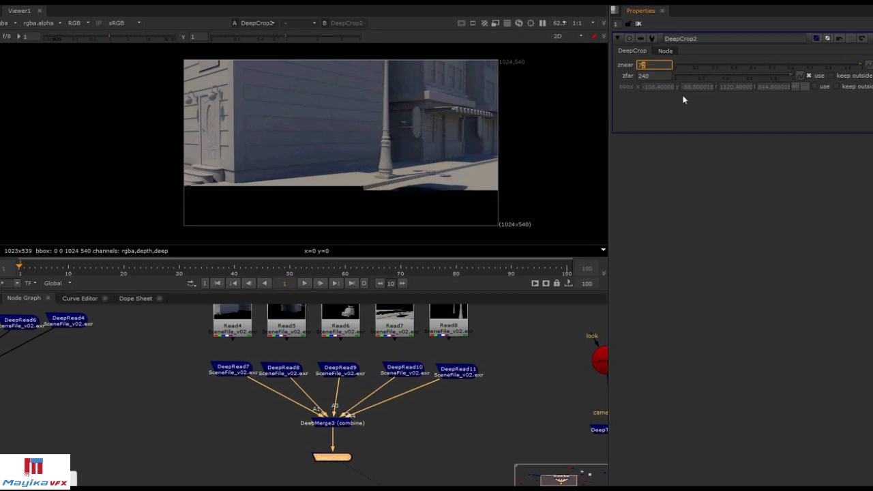
pyautogui.press('Up')
pyautogui.press('Up')
pyautogui.press('Up')
pyautogui.press('Up')
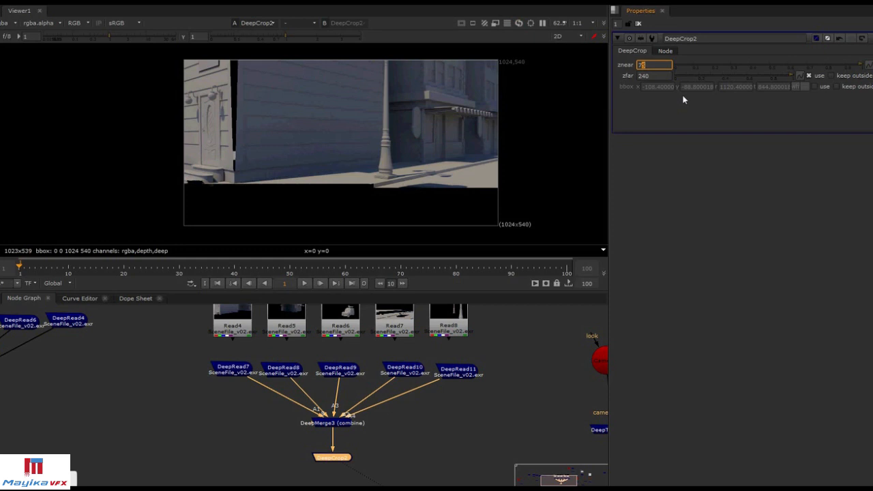
# Lower DeepCrop2's znear gradually to 40 to bring the van back, and undo the znear changes
pyautogui.press('Down')
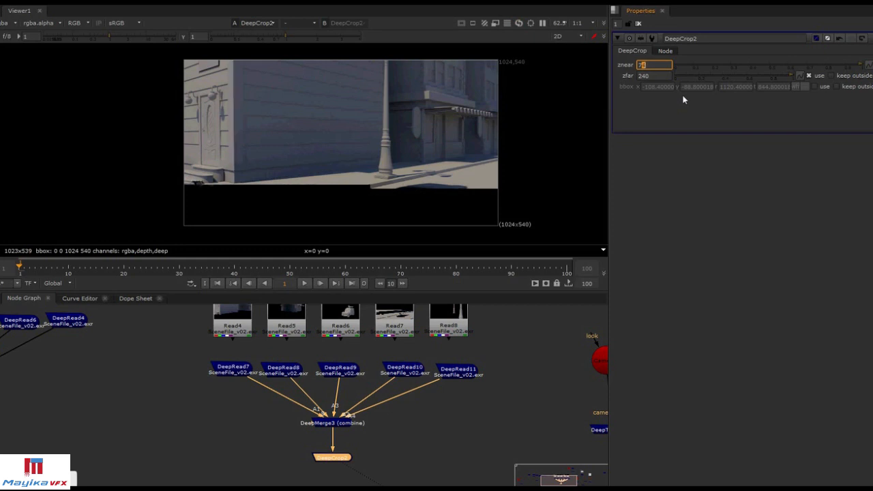
pyautogui.press('Down')
pyautogui.press('Down')
pyautogui.press('Down')
pyautogui.press('Down')
pyautogui.press('Down')
pyautogui.press('Down')
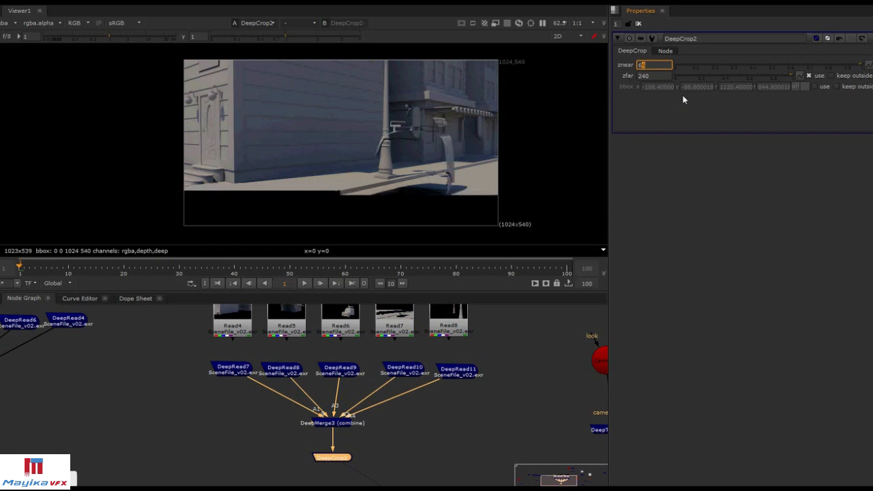
pyautogui.press('Down')
pyautogui.press('Down')
pyautogui.press('Down')
pyautogui.press('Down')
pyautogui.press('Down')
pyautogui.press('Down')
pyautogui.press('Down')
pyautogui.press('Down')
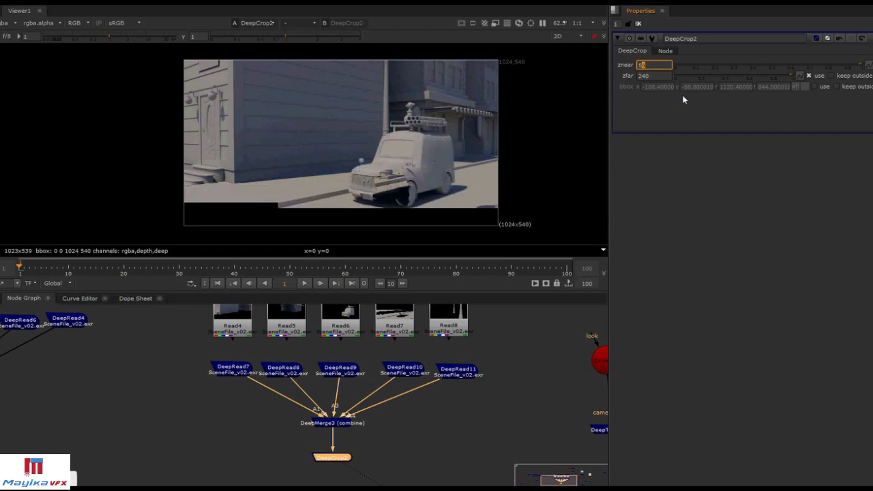
pyautogui.press('Down')
pyautogui.press('Down')
pyautogui.press('Down')
pyautogui.press('Down')
pyautogui.press('Down')
pyautogui.press('Down')
pyautogui.press('Down')
pyautogui.press('Down')
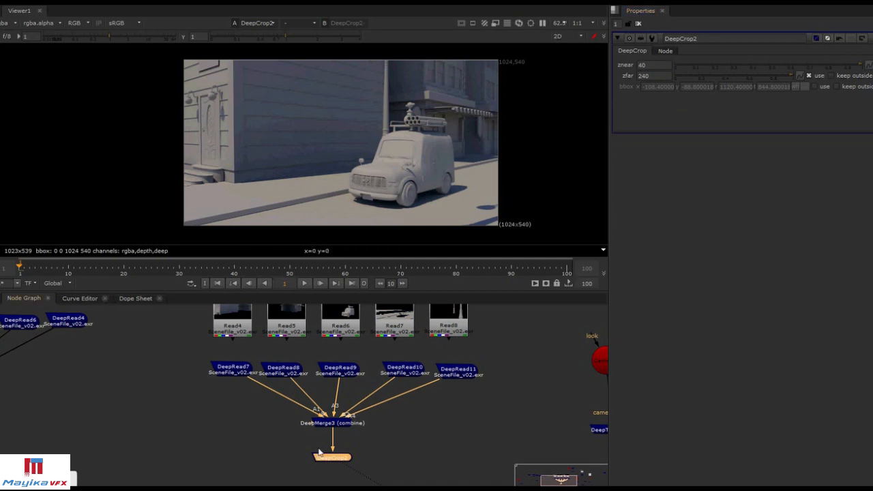
pyautogui.hotkey('ctrl', 'z')
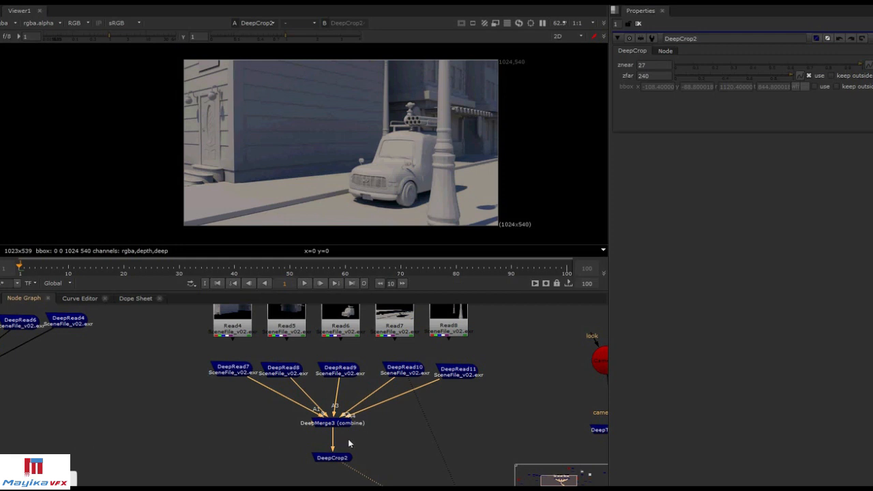
# View DeepRead10, DeepRead11, DeepRead9, DeepRead8 and DeepRead7 one after another to inspect each separate deep element
pyautogui.moveTo(370, 453); pyautogui.dragTo(359, 426, button='middle')
pyautogui.click(399, 347)
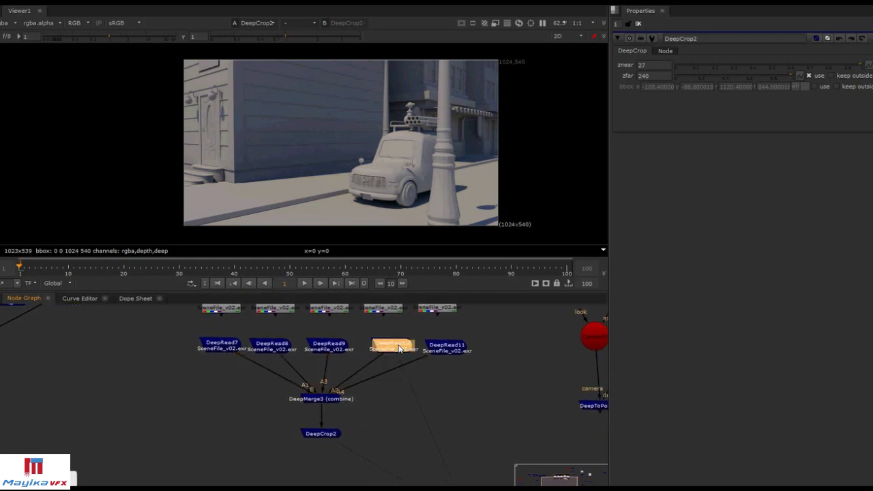
pyautogui.press('1')
pyautogui.click(442, 348)
pyautogui.press('1')
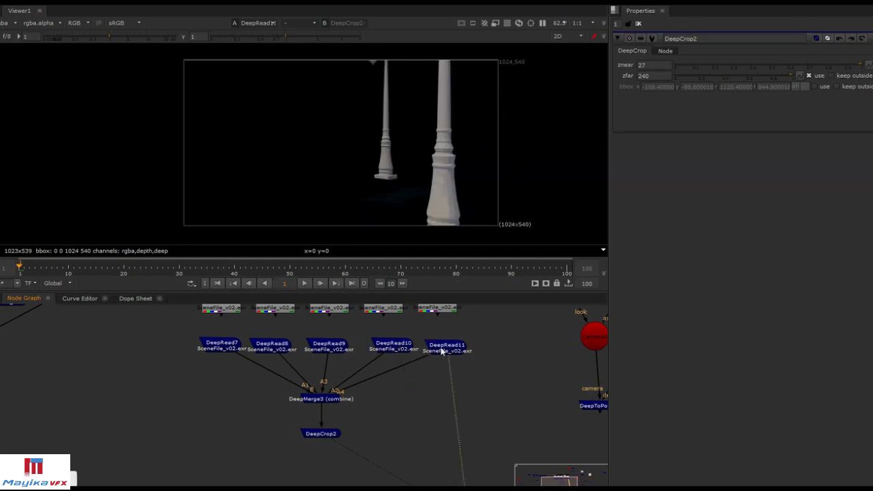
pyautogui.click(328, 348)
pyautogui.press('1')
pyautogui.click(280, 350)
pyautogui.press('1')
pyautogui.click(232, 347)
pyautogui.press('1')
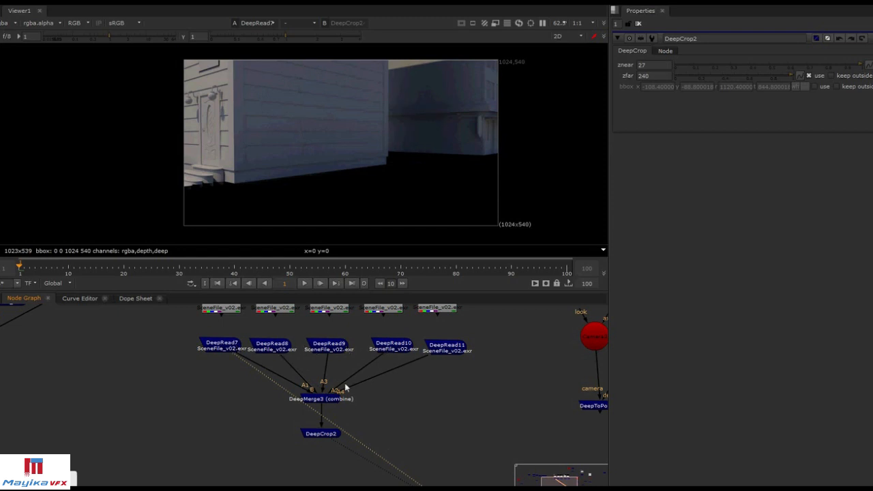
# Disconnect DeepRead10 from DeepMerge3, place it beside DeepCrop2 and view DeepCrop2's output
pyautogui.moveTo(343, 388); pyautogui.dragTo(400, 429)
pyautogui.moveTo(396, 403); pyautogui.dragTo(405, 384, button='middle')
pyautogui.click(331, 417)
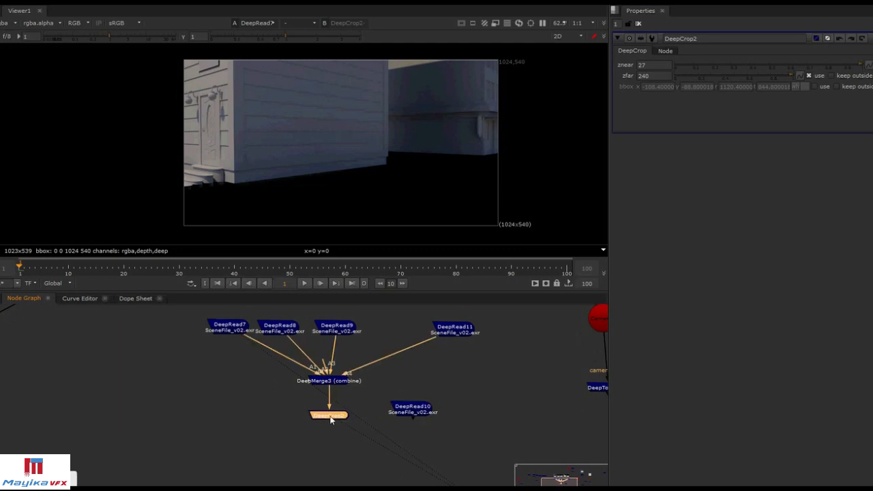
pyautogui.press('1')
pyautogui.click(330, 417)
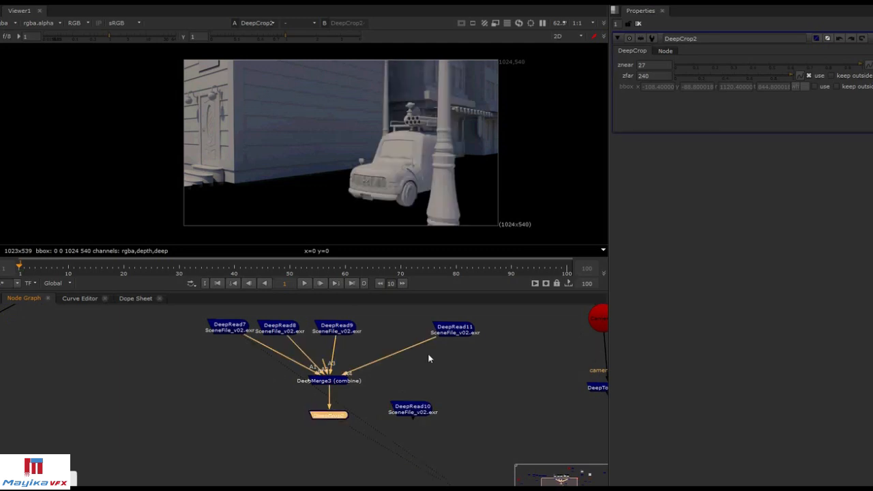
pyautogui.moveTo(654, 65); pyautogui.dragTo(643, 66)
pyautogui.click(423, 431)
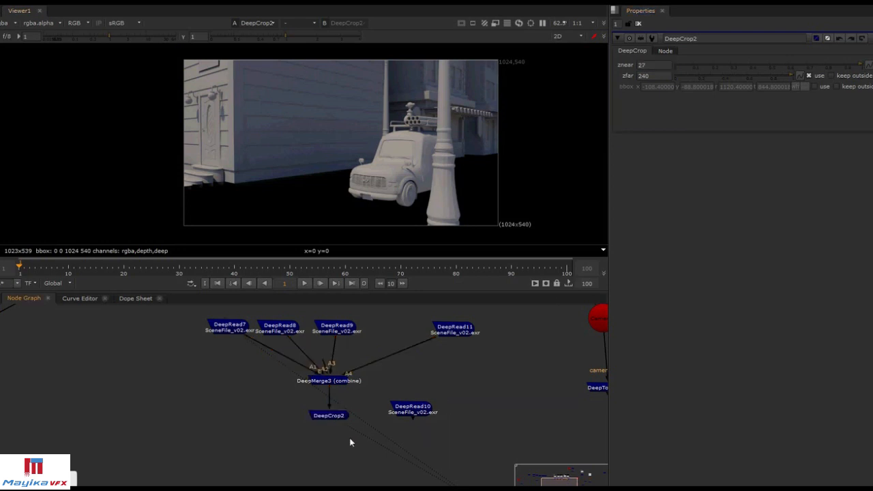
# Add a DeepMerge node below DeepCrop2, connect DeepCrop2 and DeepRead10 as its inputs and view the merged result
pyautogui.press('Tab')
pyautogui.write('DeepMerge')
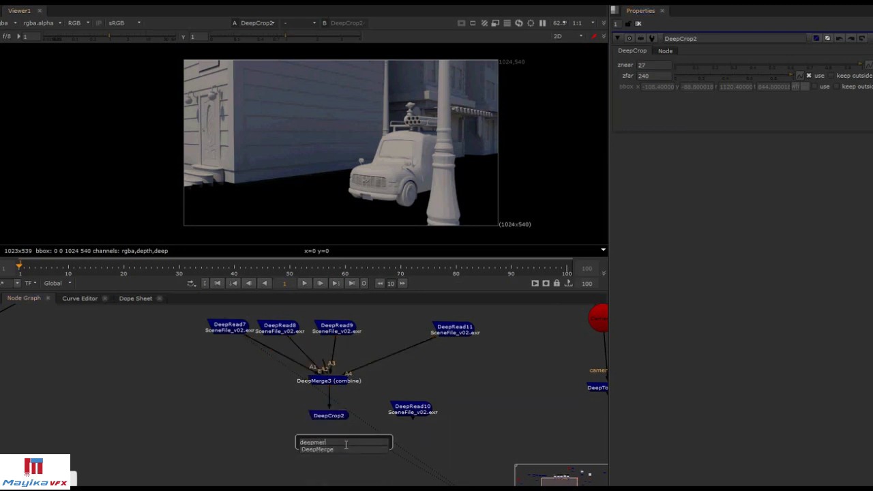
pyautogui.press('Return')
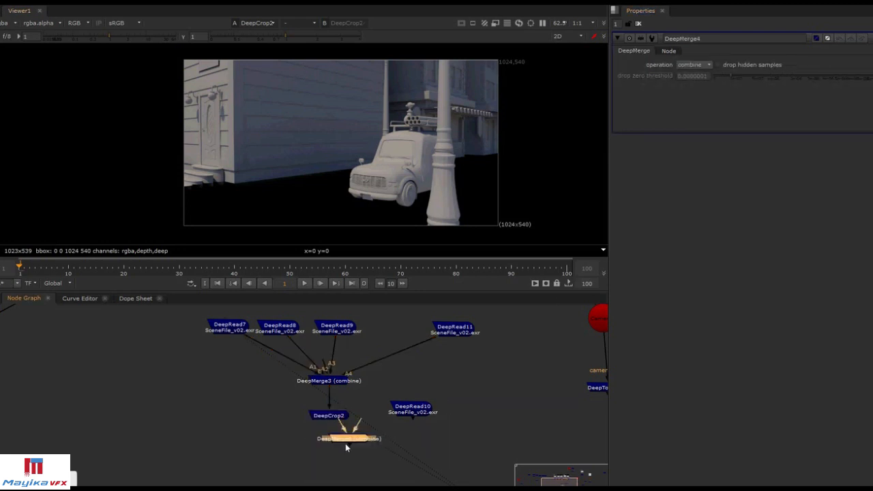
pyautogui.moveTo(345, 444); pyautogui.dragTo(329, 417)
pyautogui.moveTo(354, 443); pyautogui.dragTo(411, 410)
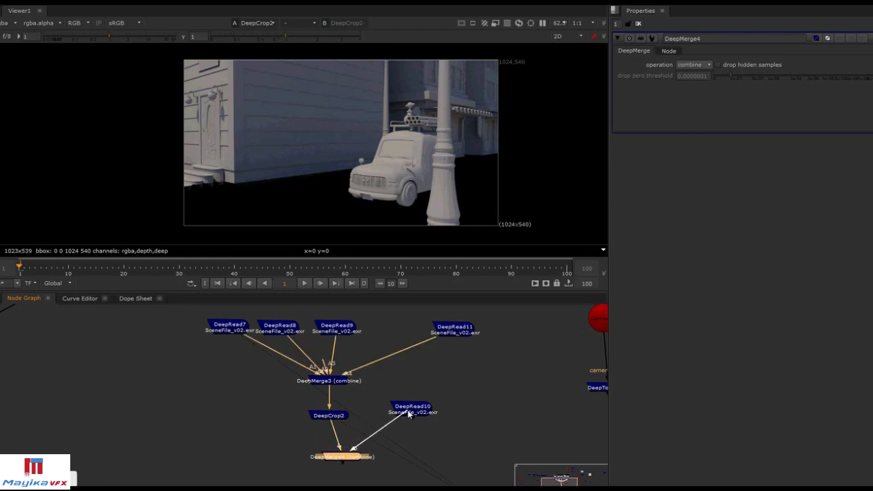
pyautogui.press('1')
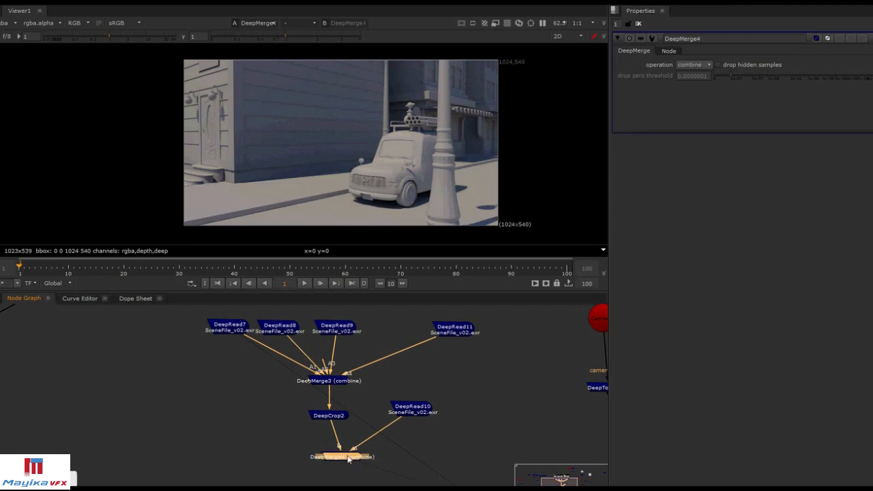
pyautogui.moveTo(347, 459); pyautogui.dragTo(334, 460)
# Set DeepCrop2's znear to 40, raise it gradually into the 70s and lower it to 68 while viewing the new merge
pyautogui.doubleClick(333, 422)
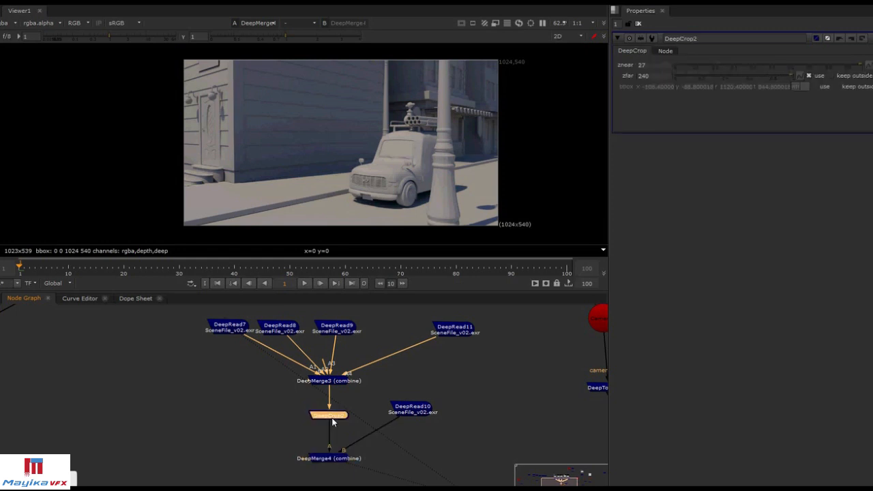
pyautogui.click(653, 66)
pyautogui.moveTo(646, 66); pyautogui.dragTo(643, 66)
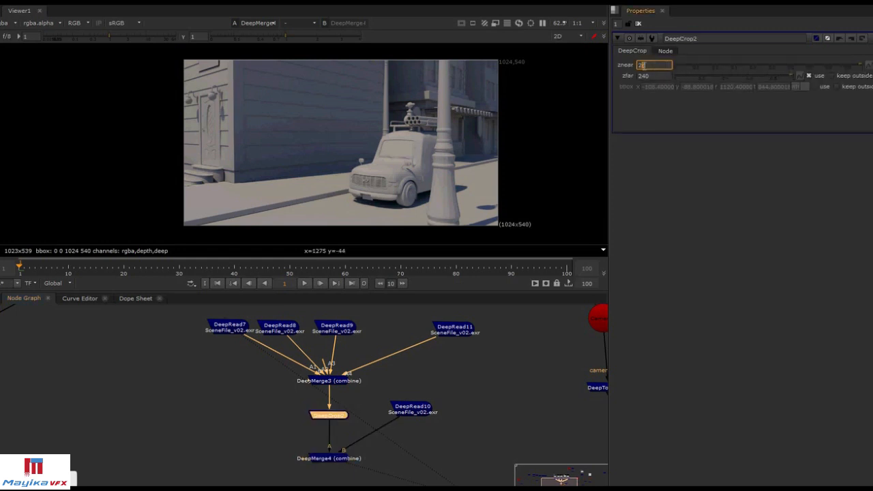
pyautogui.write('0')
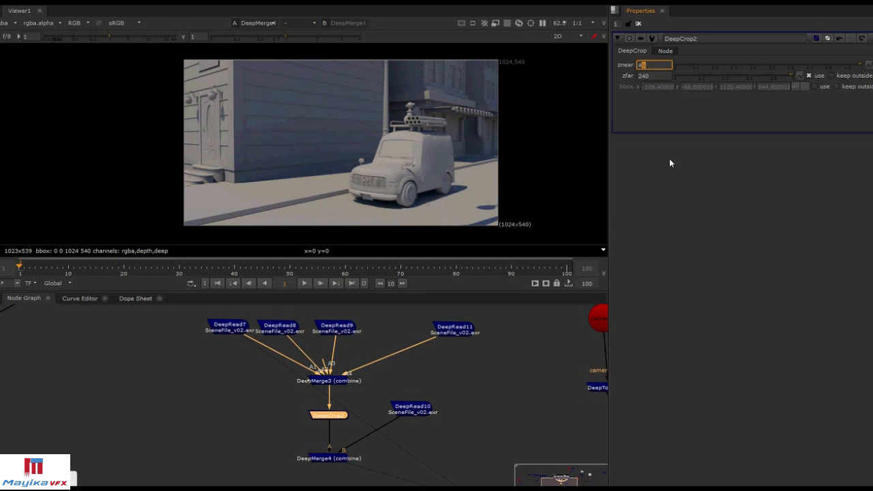
pyautogui.press('Up')
pyautogui.write('5')
pyautogui.press('Up')
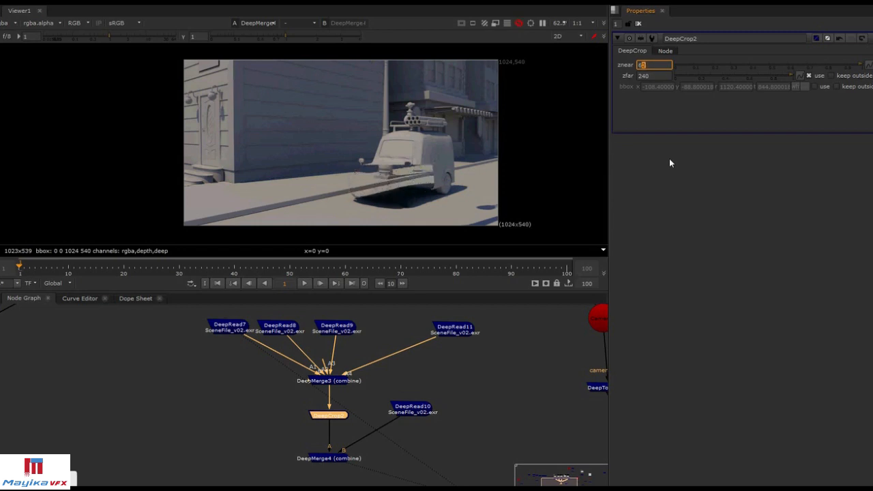
pyautogui.press('Up')
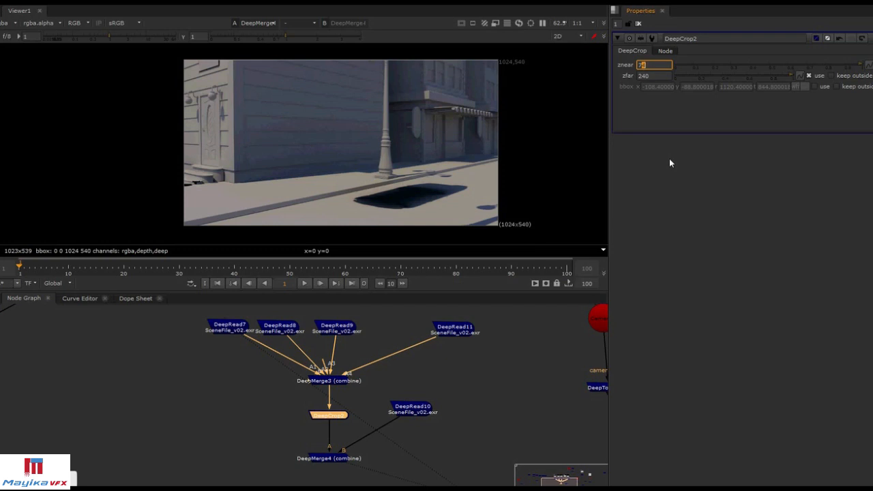
pyautogui.press('Down')
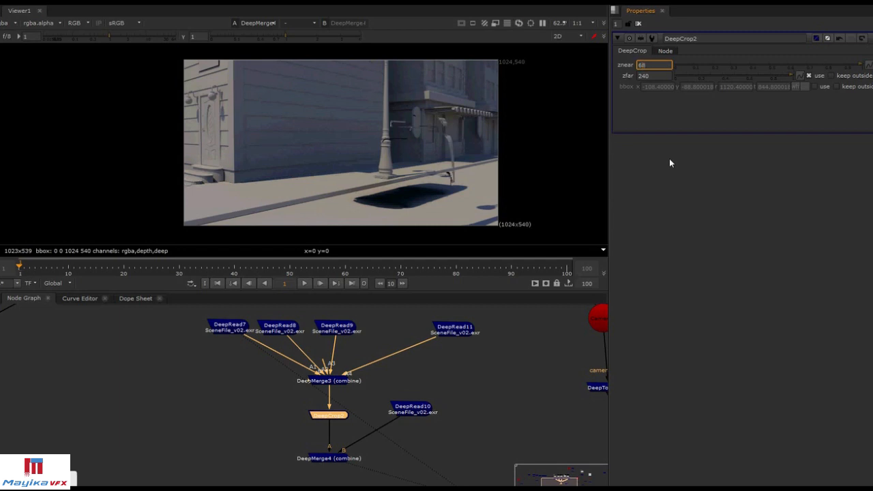
# Set DeepCrop2's znear to 0
pyautogui.hotkey('shift', 'Left')
pyautogui.hotkey('shift', 'Left')
pyautogui.write('0')
pyautogui.press('Return')
# Move DeepRead10 to the left side of DeepMerge4 in the node graph
pyautogui.moveTo(454, 382); pyautogui.dragTo(443, 356, button='middle')
pyautogui.moveTo(403, 379); pyautogui.dragTo(210, 432)
pyautogui.moveTo(447, 365); pyautogui.dragTo(445, 388, button='middle')
# Add a DeepReformat node, connect it below DeepRead11 and view its output
pyautogui.moveTo(427, 343); pyautogui.dragTo(424, 344)
pyautogui.moveTo(417, 401); pyautogui.dragTo(422, 393, button='middle')
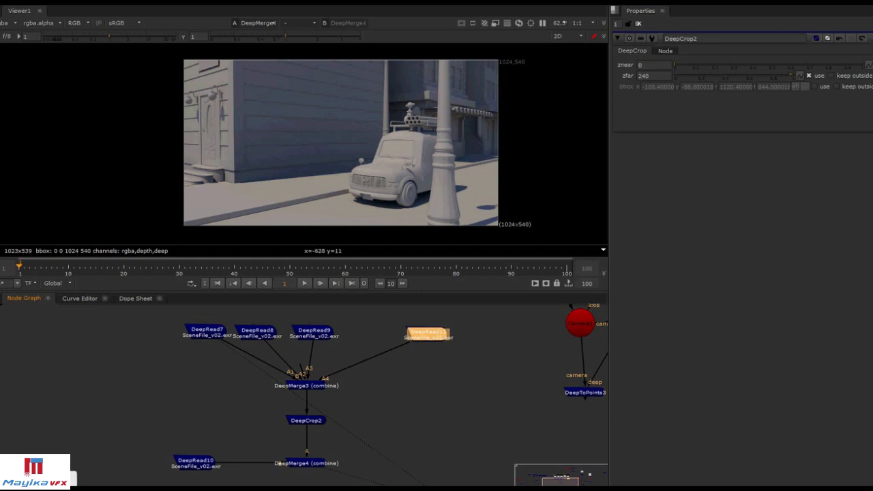
pyautogui.click(0, 200)
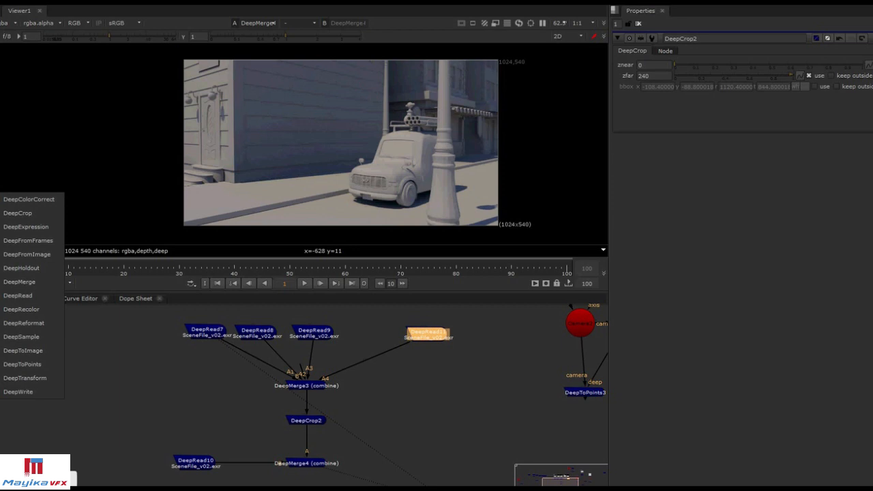
pyautogui.click(32, 323)
pyautogui.moveTo(436, 358); pyautogui.dragTo(423, 342)
pyautogui.moveTo(436, 373); pyautogui.dragTo(423, 392)
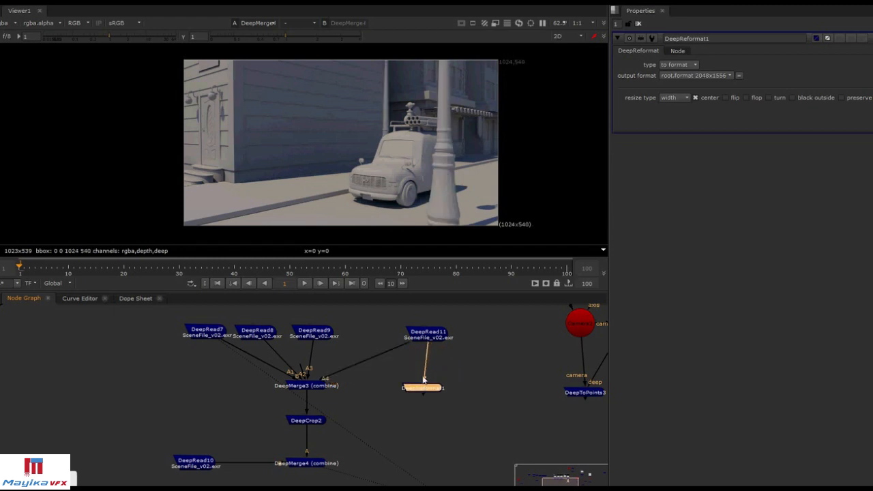
pyautogui.press('1')
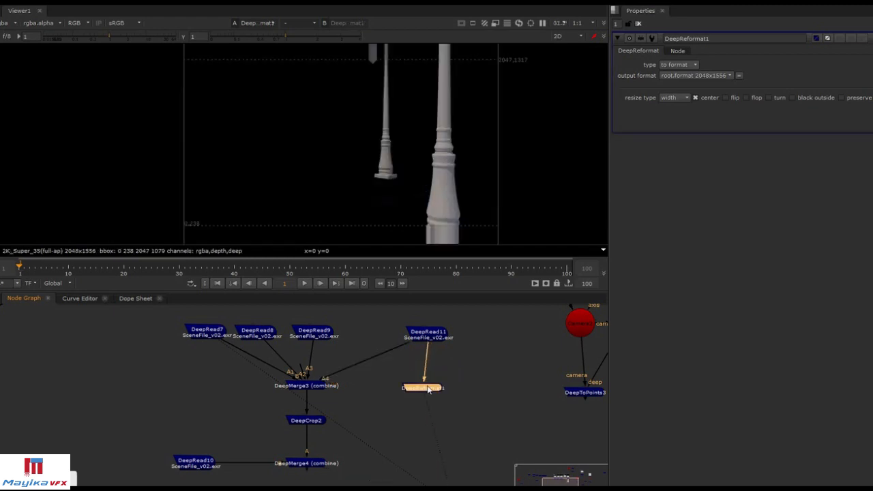
# Look through the DeepReformat node's output format choices and delete the node
pyautogui.click(722, 76)
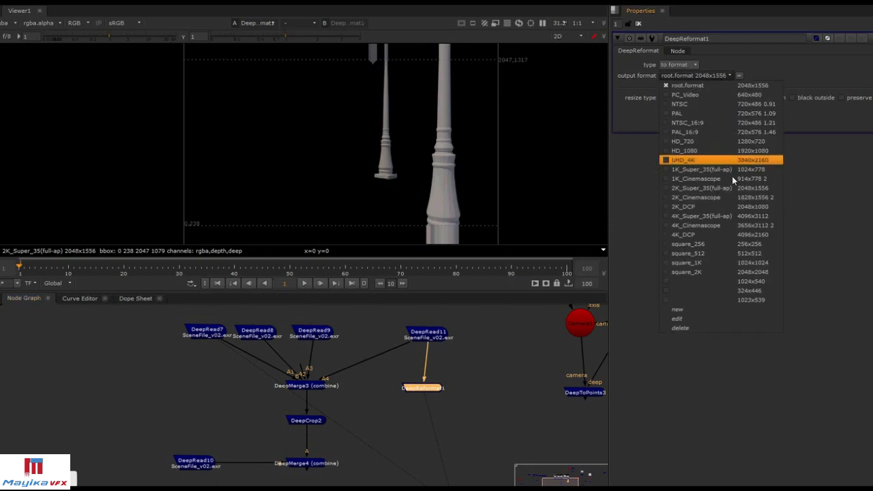
pyautogui.click(718, 378)
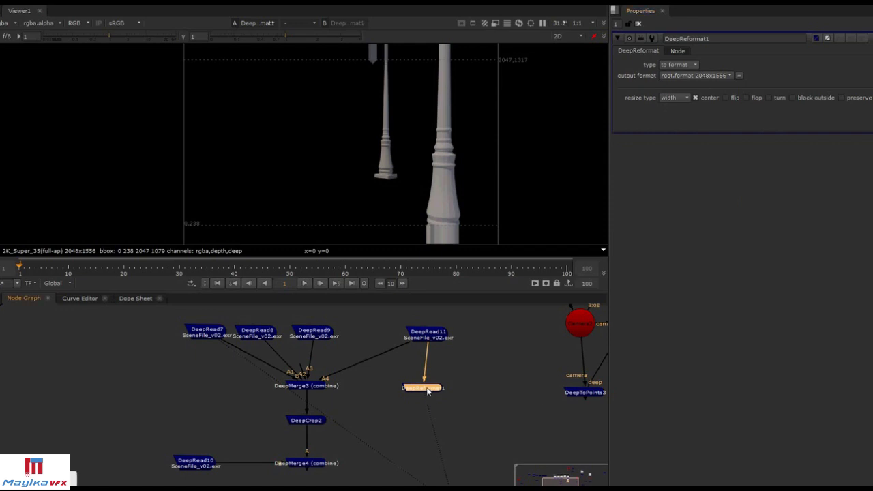
pyautogui.press('Delete')
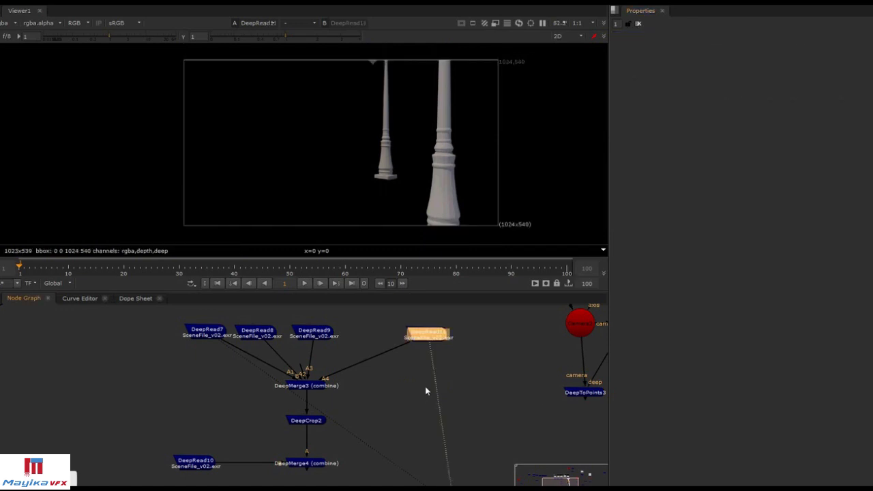
pyautogui.moveTo(511, 371); pyautogui.dragTo(479, 366, button='middle')
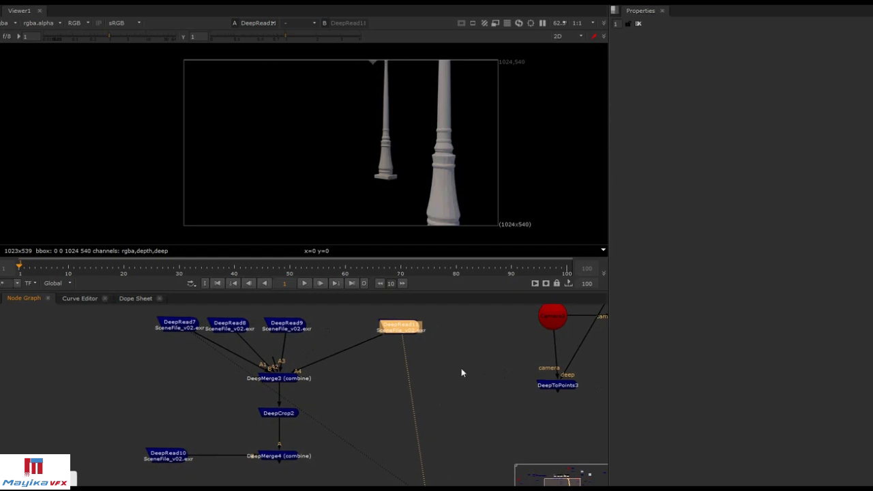
pyautogui.scroll(-4, 457, 389)
pyautogui.scroll(1, 382, 405)
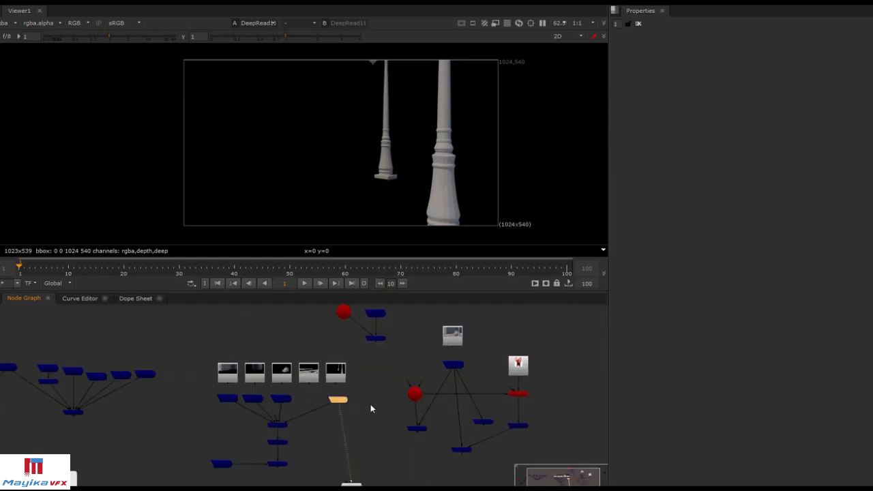
# Duplicate the character image Read node into the empty area beside DeepRead11 and view its output
pyautogui.scroll(3, 371, 407)
pyautogui.scroll(-3, 505, 396)
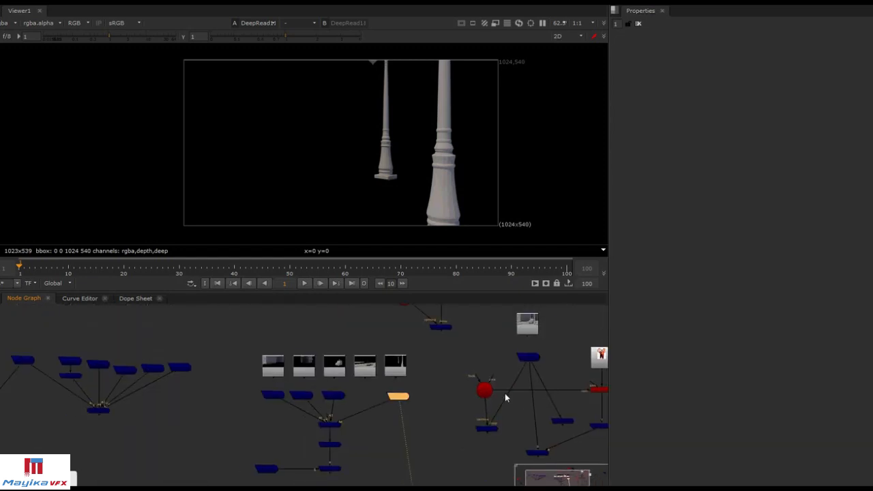
pyautogui.scroll(1, 469, 400)
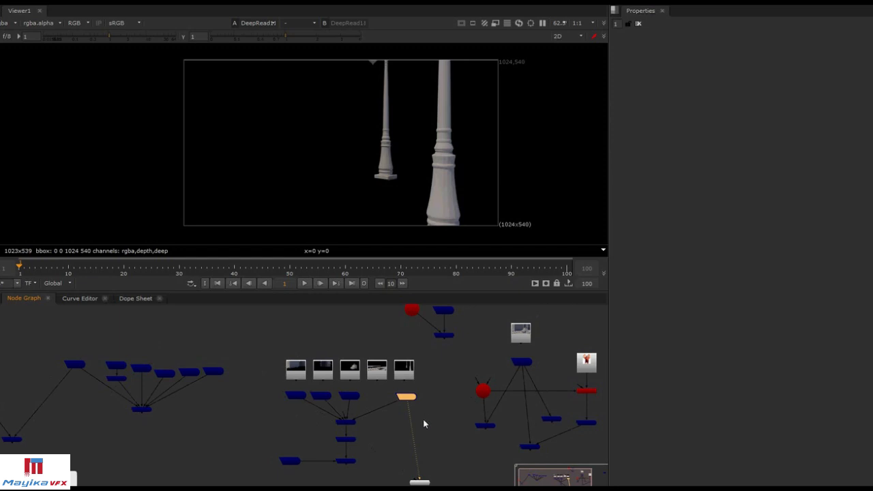
pyautogui.scroll(1, 425, 418)
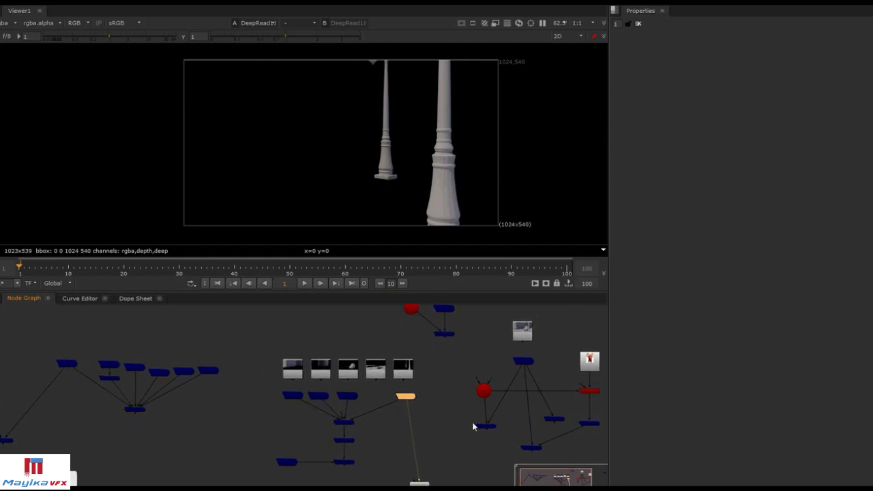
pyautogui.scroll(3, 511, 417)
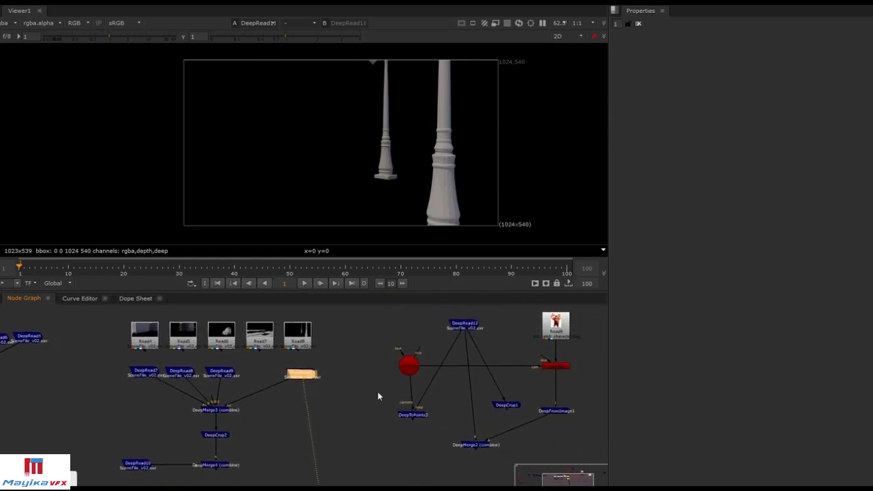
pyautogui.moveTo(383, 396); pyautogui.dragTo(416, 370, button='middle')
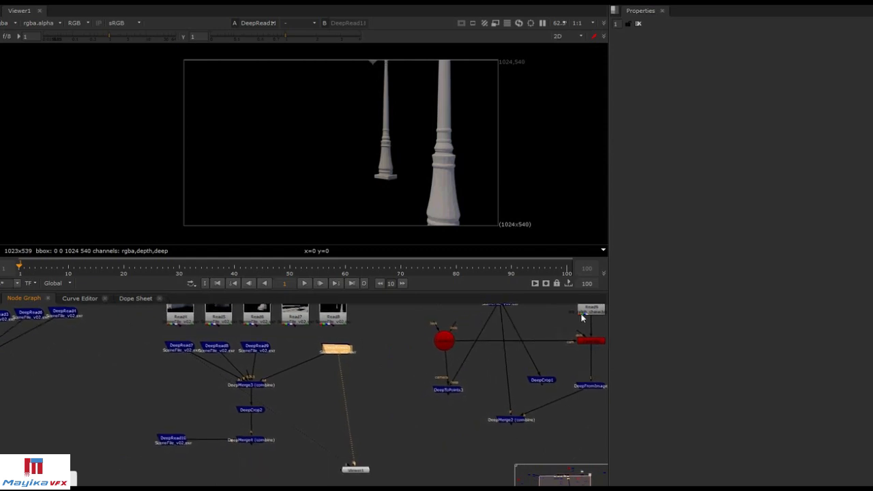
pyautogui.click(584, 313)
pyautogui.click(384, 373)
pyautogui.hotkey('ctrl', 'v')
pyautogui.press('1')
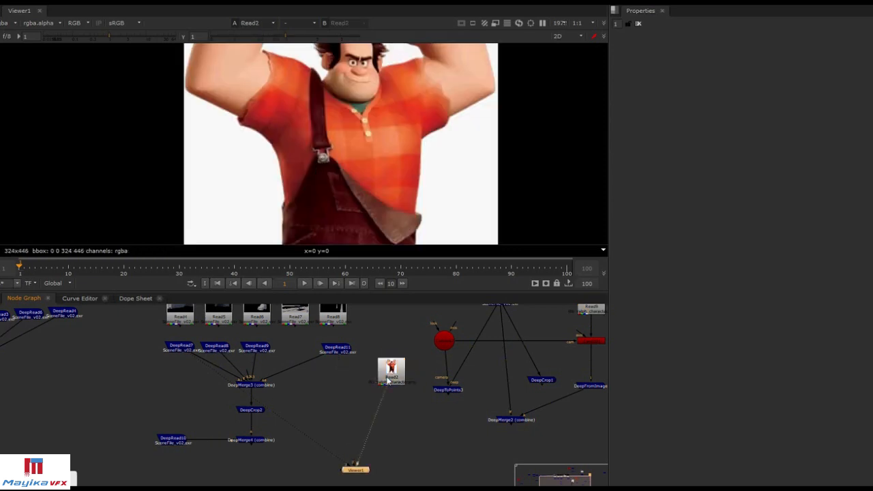
# Fit the duplicated character image in the viewer and check its alpha channel
pyautogui.press('f')
pyautogui.press('a')
pyautogui.press('a')
pyautogui.press('a')
pyautogui.press('a')
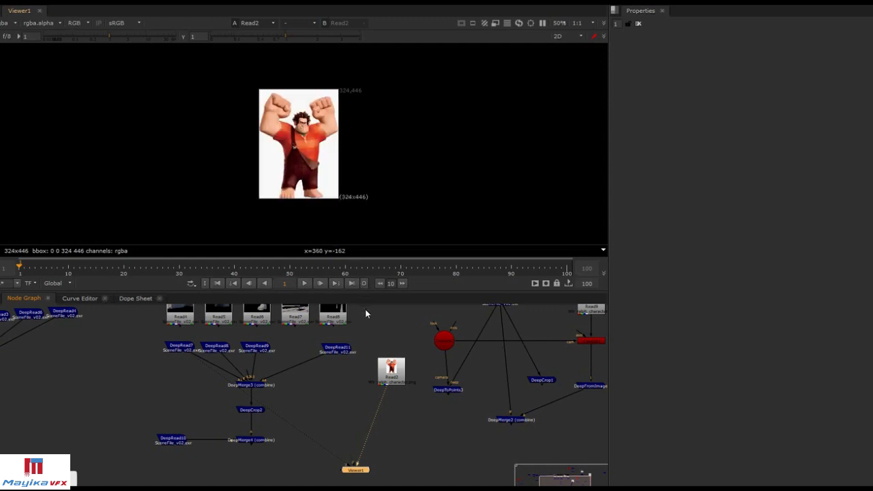
# View the DeepMerge4 output fitted to the viewer
pyautogui.click(250, 439)
pyautogui.press('1')
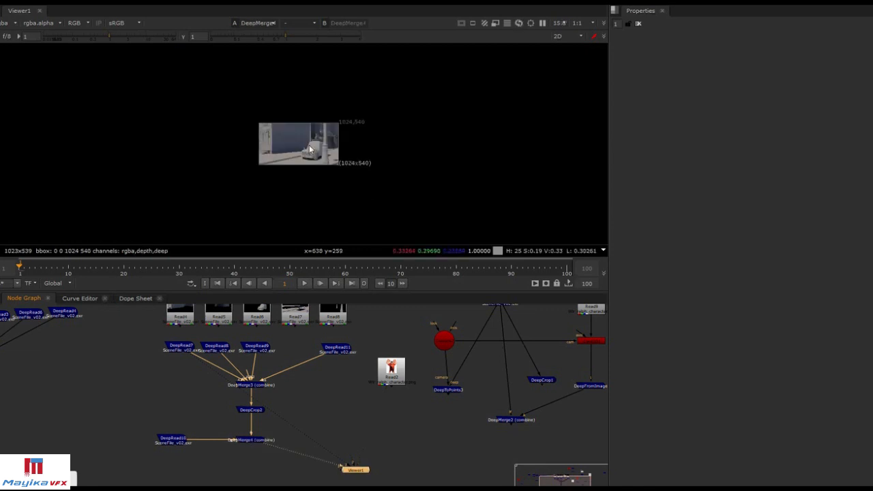
pyautogui.press('f')
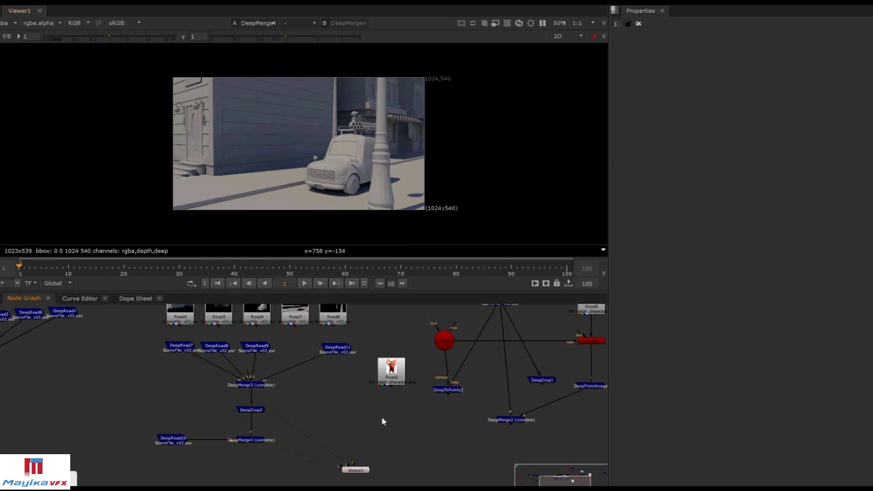
# Add a Card3D node, connect it below the duplicated character Read, and return the viewer to DeepMerge4
pyautogui.press('Tab')
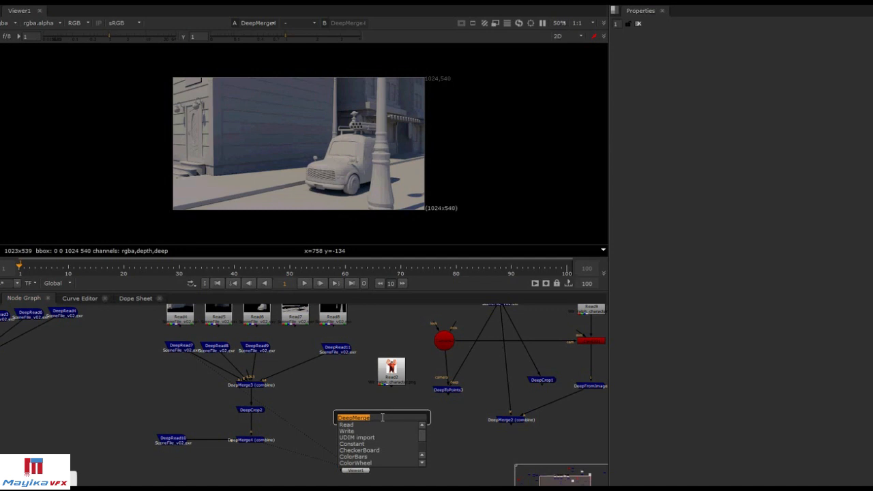
pyautogui.write('Card3D')
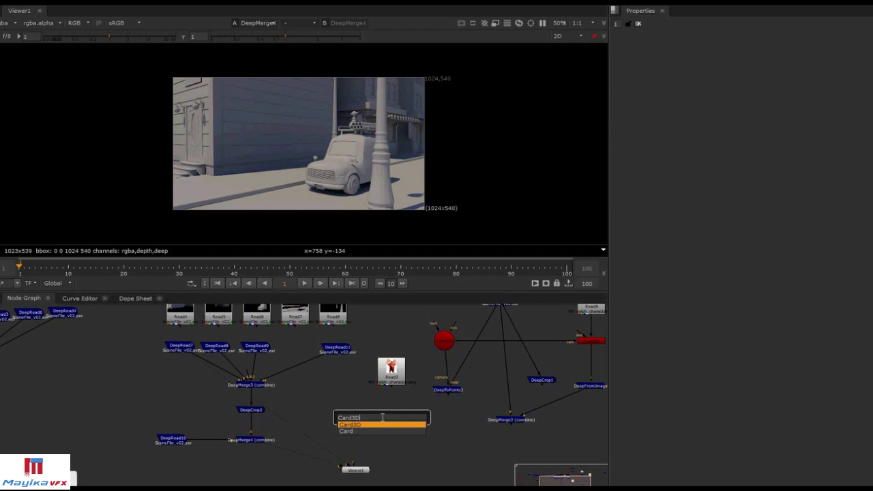
pyautogui.press('Return')
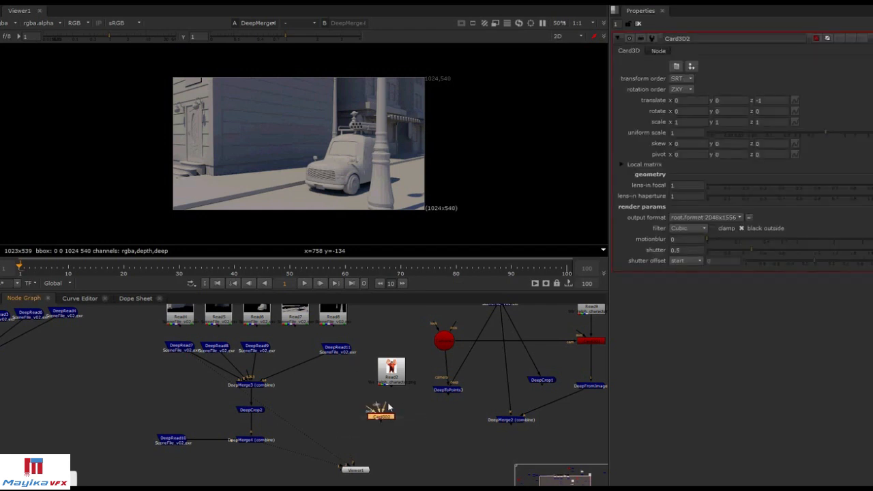
pyautogui.moveTo(387, 406); pyautogui.dragTo(390, 373)
pyautogui.moveTo(387, 420); pyautogui.dragTo(395, 421)
pyautogui.press('1')
pyautogui.click(252, 440)
pyautogui.press('1')
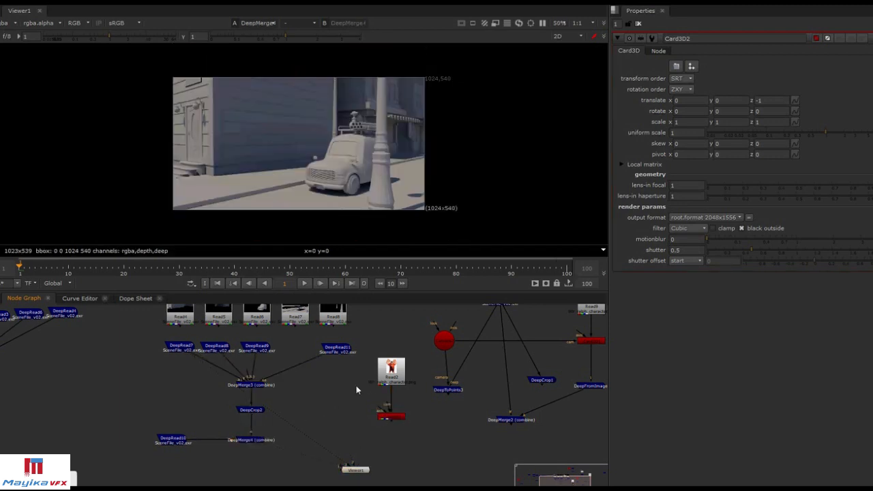
# Add a Camera node beside the character Read and connect it to Card3D2's cam input
pyautogui.press('Tab')
pyautogui.write('d')
pyautogui.write('ame')
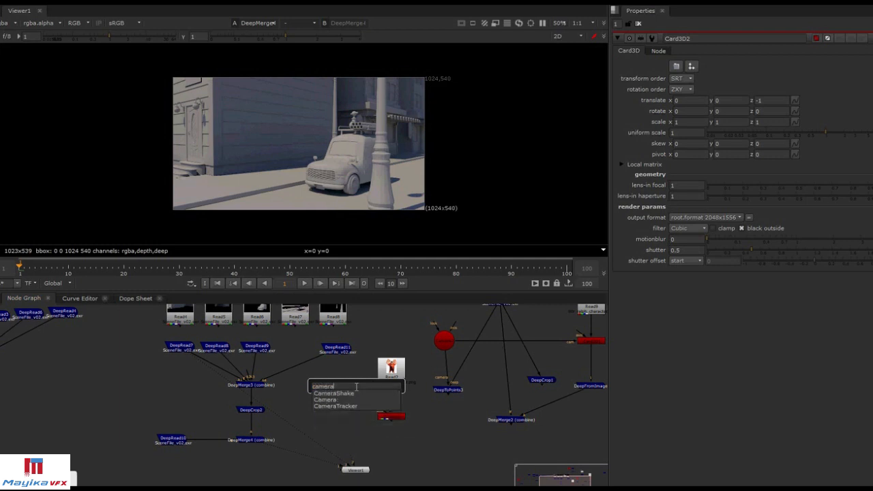
pyautogui.write('ra')
pyautogui.press('Down')
pyautogui.press('Down')
pyautogui.press('Return')
pyautogui.moveTo(356, 390); pyautogui.dragTo(339, 394)
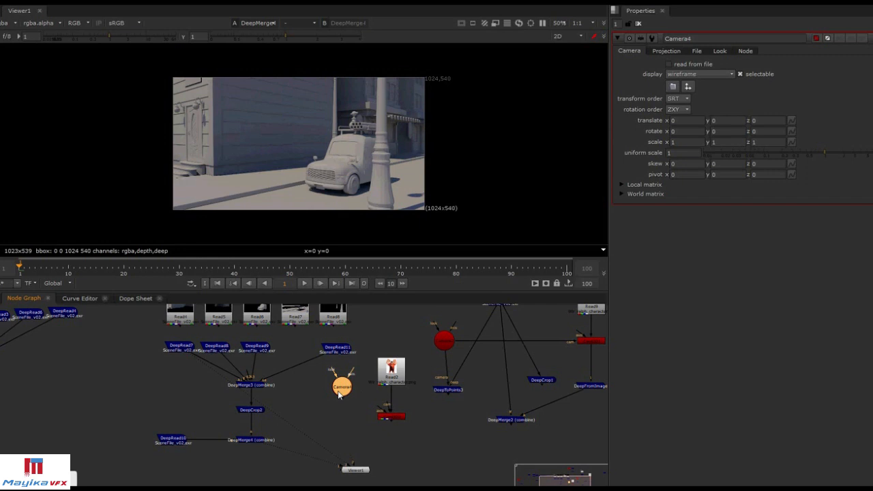
pyautogui.scroll(3, 386, 408)
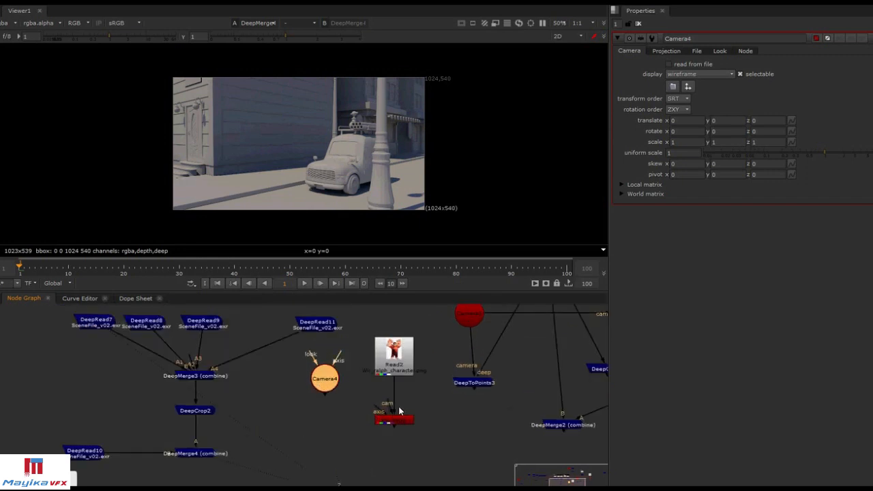
pyautogui.moveTo(383, 410); pyautogui.dragTo(339, 387)
pyautogui.scroll(-2, 437, 405)
pyautogui.scroll(2, 409, 405)
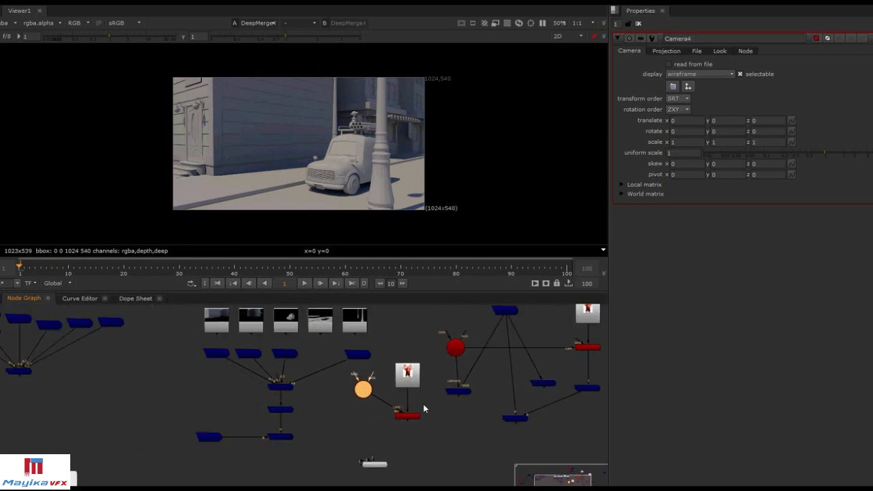
# View the output of Card3D2
pyautogui.moveTo(428, 410); pyautogui.dragTo(401, 364, button='middle')
pyautogui.moveTo(390, 396); pyautogui.dragTo(381, 395, button='middle')
pyautogui.click(377, 385)
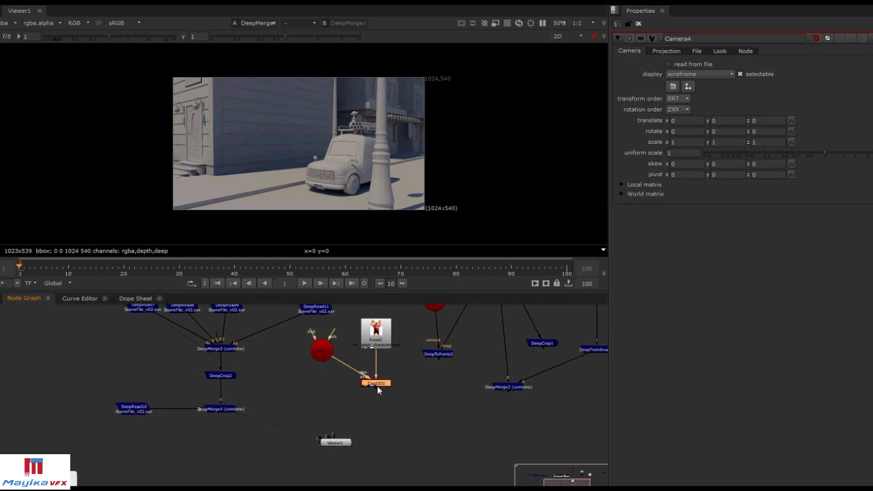
pyautogui.press('1')
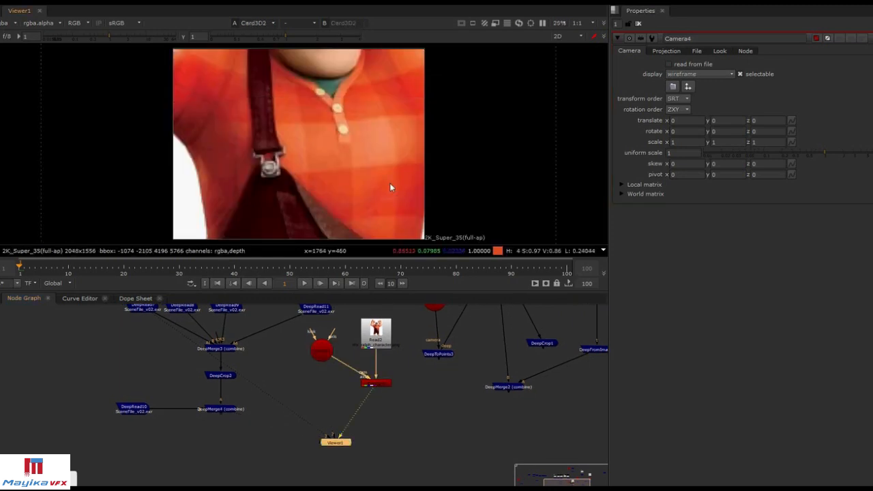
# Add a DeepFromImage node, connect it below Card3D2 and view its output
pyautogui.click(383, 385)
pyautogui.click(402, 391)
pyautogui.press('Tab')
pyautogui.write('deepfr')
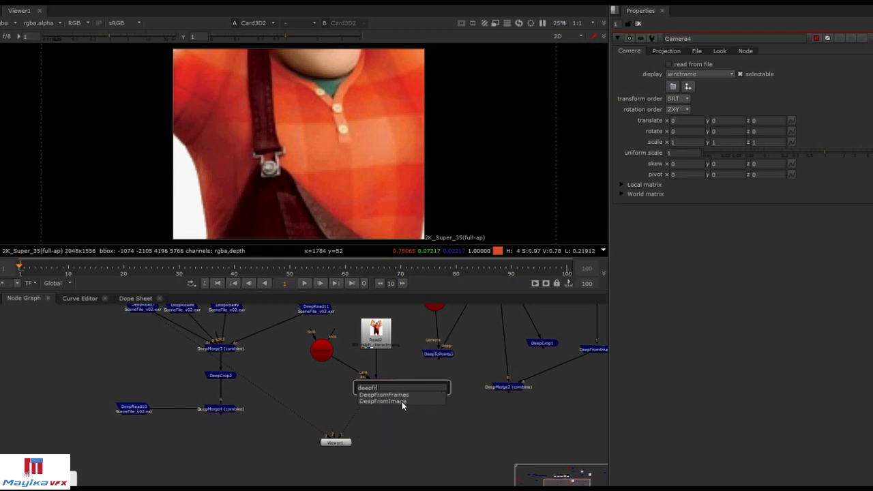
pyautogui.click(401, 402)
pyautogui.moveTo(407, 388); pyautogui.dragTo(377, 385)
pyautogui.press('1')
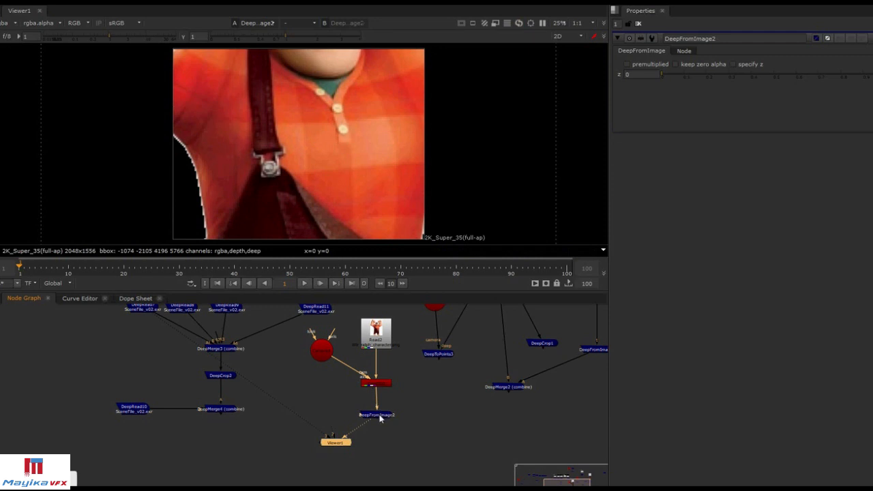
pyautogui.moveTo(380, 419); pyautogui.dragTo(380, 413)
# Add a DeepMerge node below DeepMerge4, connect DeepMerge4 and DeepFromImage2 to it, and view the result
pyautogui.moveTo(321, 409); pyautogui.dragTo(334, 394, button='middle')
pyautogui.click(281, 414)
pyautogui.press('Tab')
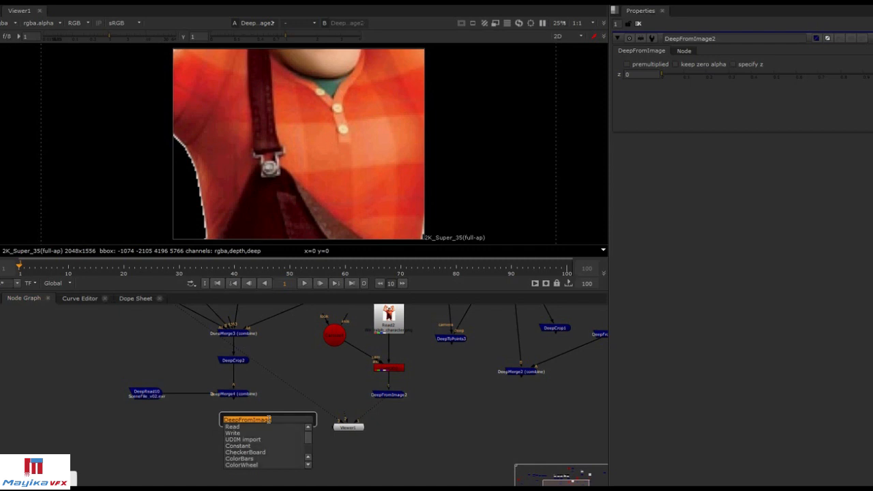
pyautogui.write('deepmer')
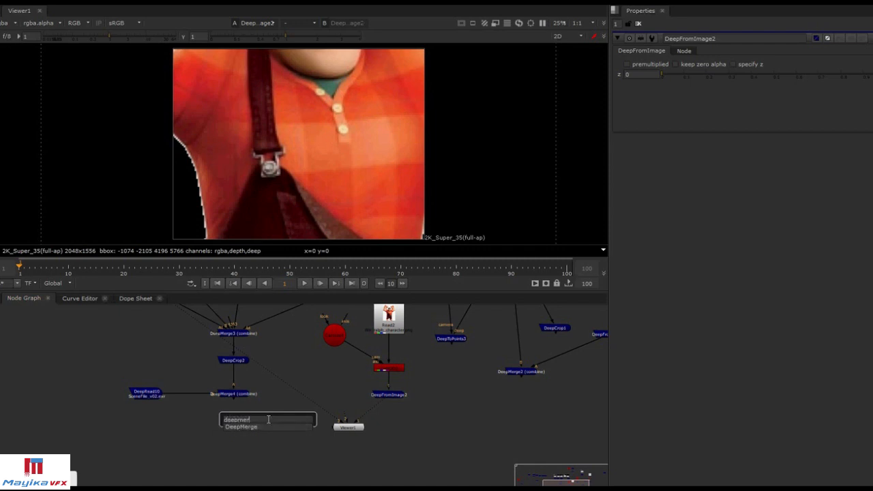
pyautogui.press('Return')
pyautogui.moveTo(274, 401); pyautogui.dragTo(235, 396)
pyautogui.moveTo(289, 404); pyautogui.dragTo(386, 395)
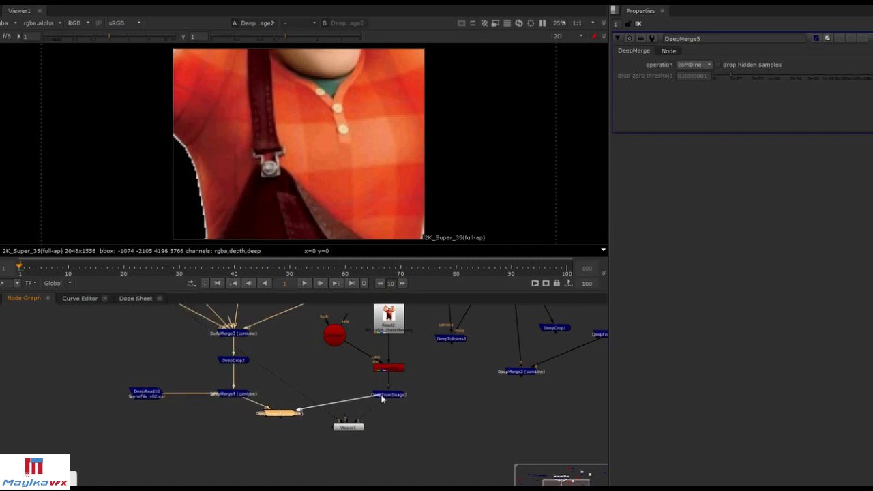
pyautogui.press('1')
pyautogui.moveTo(276, 413); pyautogui.dragTo(232, 431)
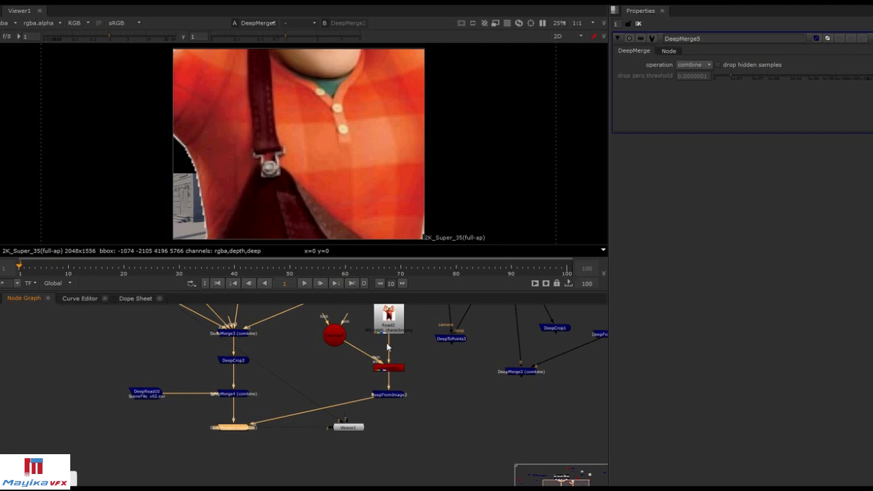
# Set Card3D2's translate z to -9 and move the card over the street to about x -0.805, y -1.065
pyautogui.click(400, 370)
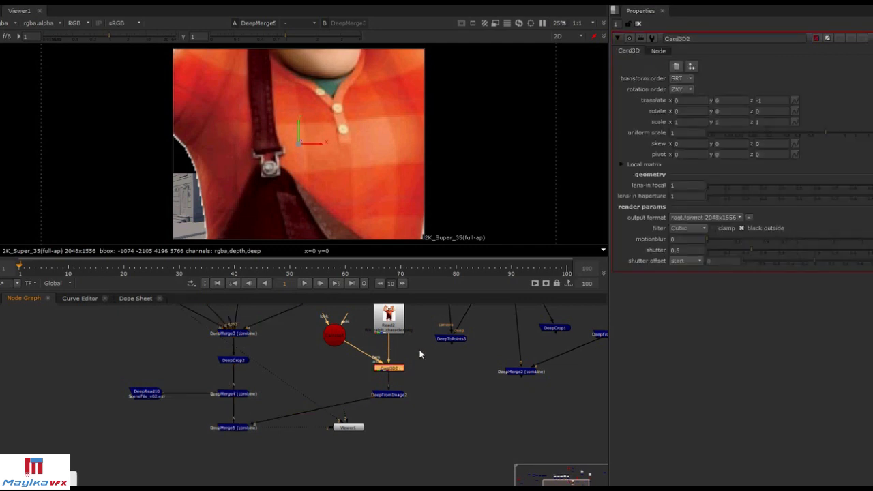
pyautogui.click(781, 100)
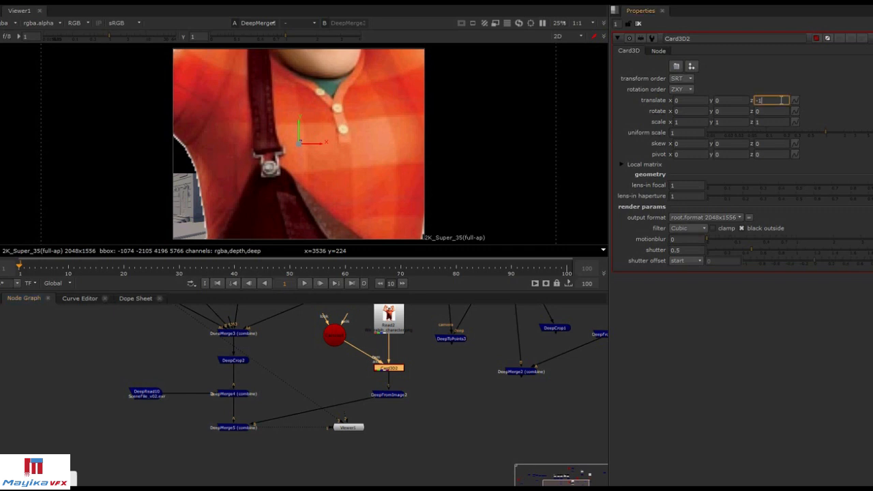
pyautogui.press('Down')
pyautogui.press('Down')
pyautogui.press('Down')
pyautogui.press('Down')
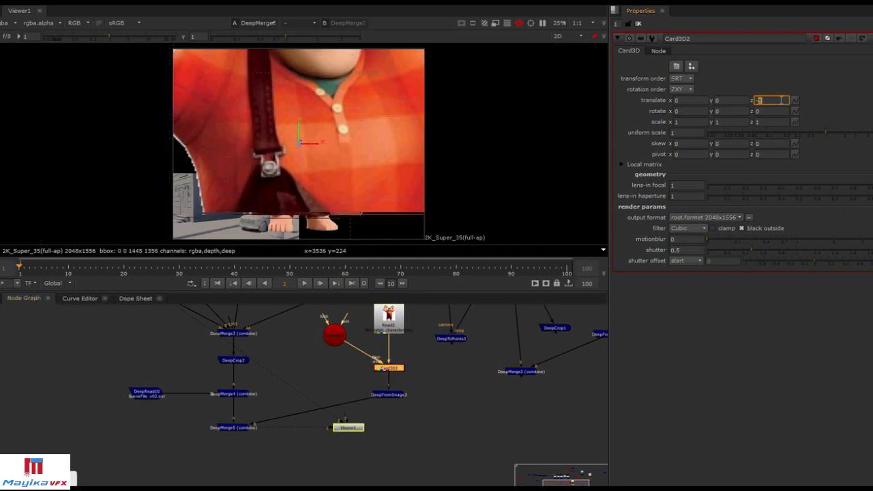
pyautogui.press('Down')
pyautogui.press('Down')
pyautogui.press('Down')
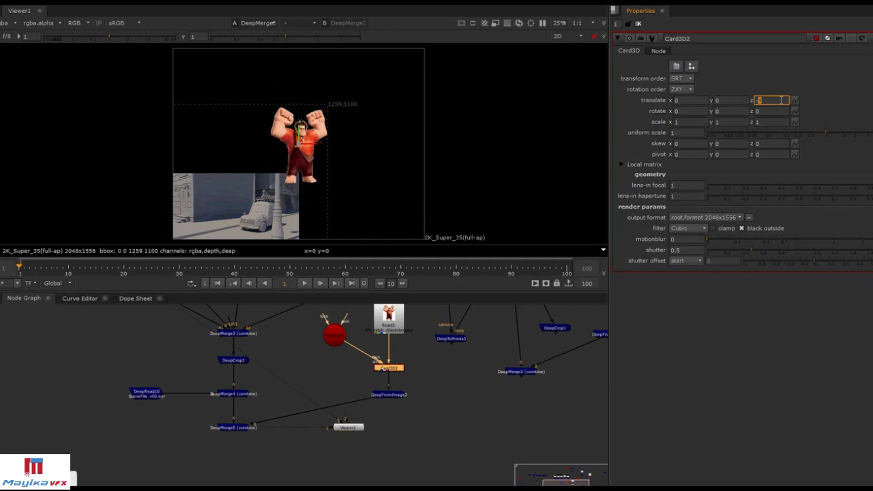
pyautogui.moveTo(301, 146); pyautogui.dragTo(268, 209)
pyautogui.moveTo(267, 210); pyautogui.dragTo(323, 181, button='middle')
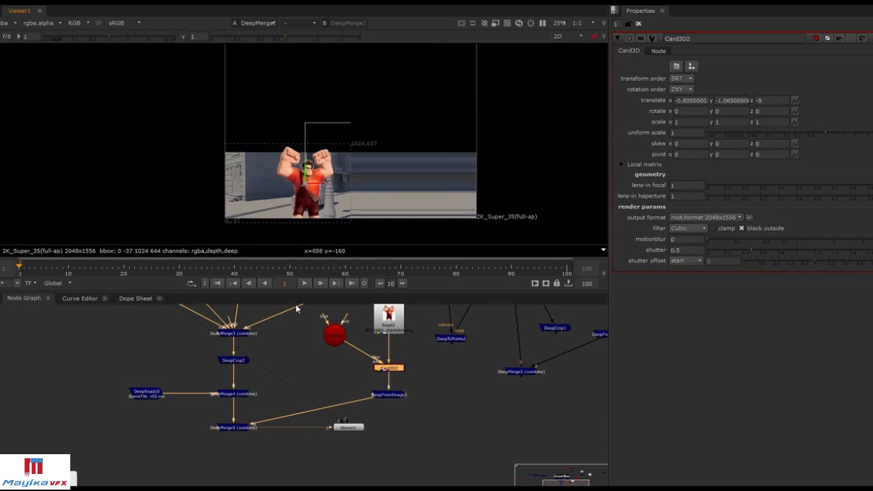
# Swap the A and B inputs of DeepMerge5
pyautogui.click(244, 429)
pyautogui.hotkey('shift', 'x')
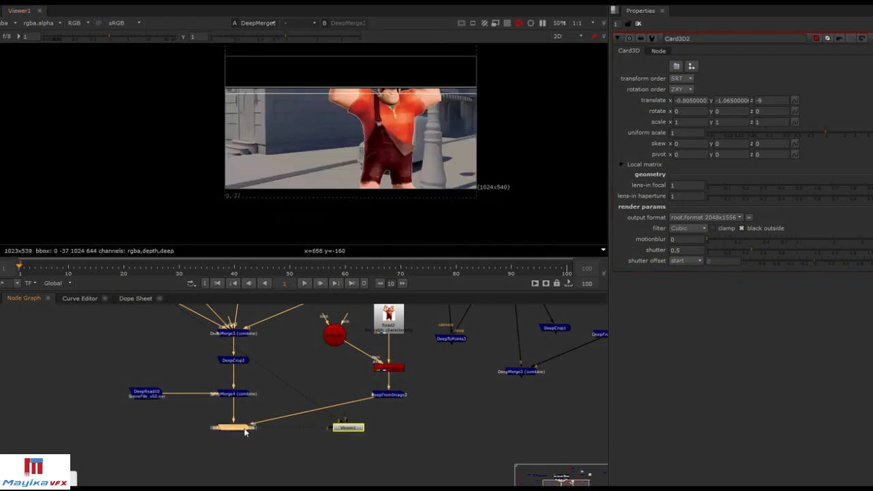
pyautogui.moveTo(381, 144); pyautogui.dragTo(355, 171, button='middle')
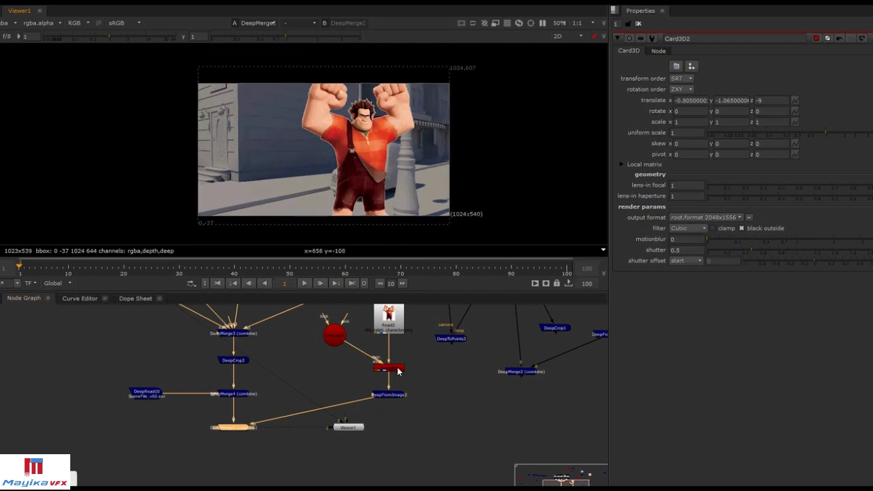
# Set Card3D2's translate z to -16
pyautogui.click(760, 100)
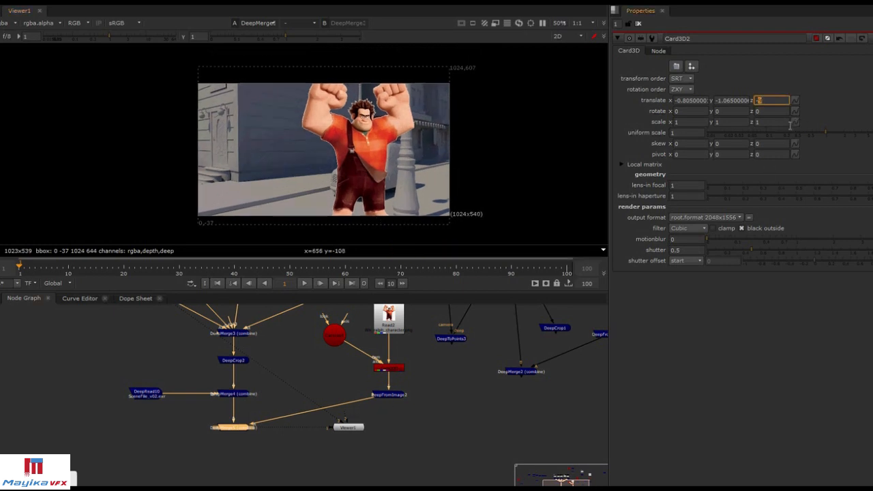
pyautogui.write('-10')
pyautogui.press('Return')
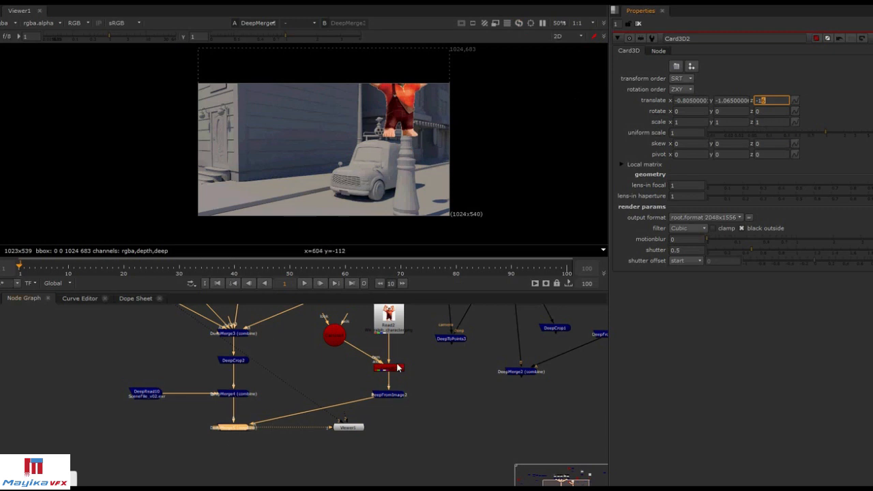
pyautogui.moveTo(447, 113)
pyautogui.mouseDown(button='middle')
pyautogui.moveTo(439, 170)
pyautogui.moveTo(448, 128)
pyautogui.mouseUp(button='middle')
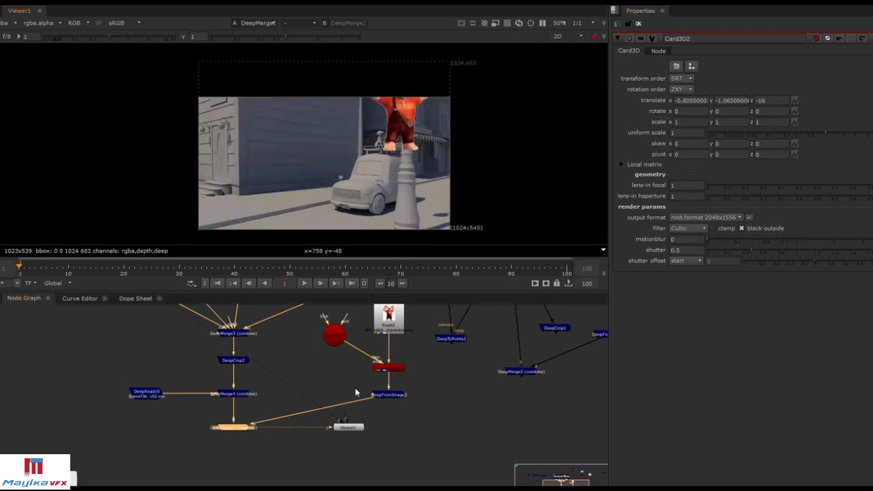
# Move Card3D2 down onto the street in front of the van, to about x -1.835, y -2.295
pyautogui.click(393, 370)
pyautogui.moveTo(398, 108); pyautogui.dragTo(337, 189)
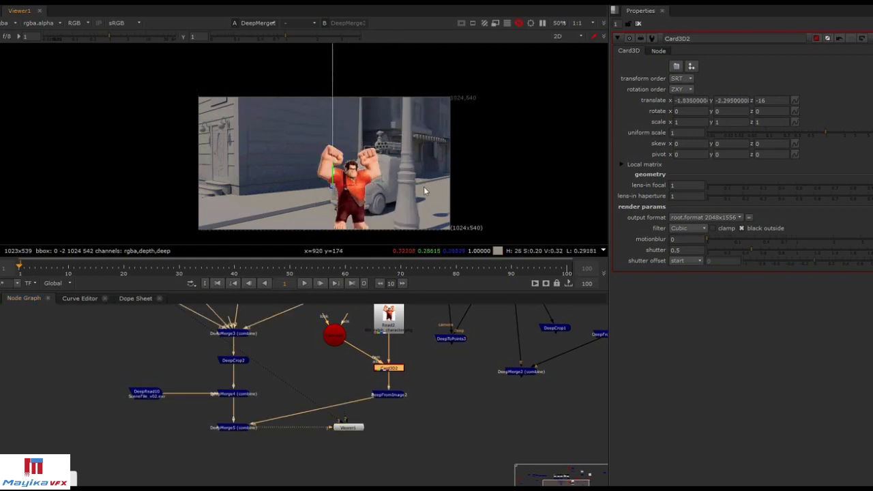
# Add a DeepSample node, connect it to DeepMerge3 and view its output
pyautogui.click(476, 388)
pyautogui.press('Tab')
pyautogui.write('deepsam')
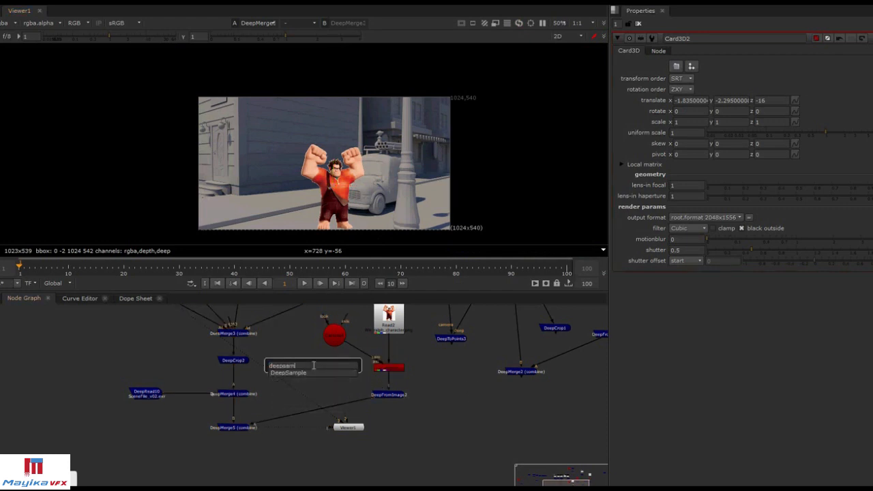
pyautogui.press('Down')
pyautogui.press('Return')
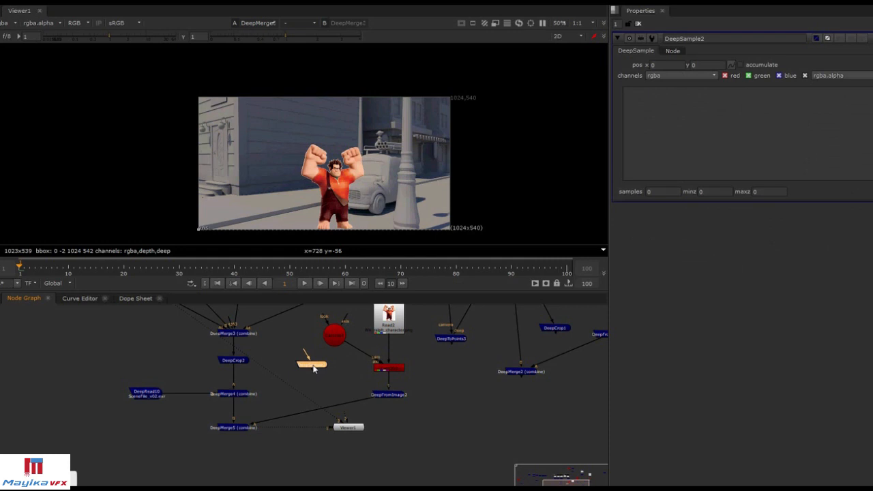
pyautogui.moveTo(314, 349); pyautogui.dragTo(312, 393, button='middle')
pyautogui.moveTo(312, 394); pyautogui.dragTo(247, 375)
pyautogui.press('1')
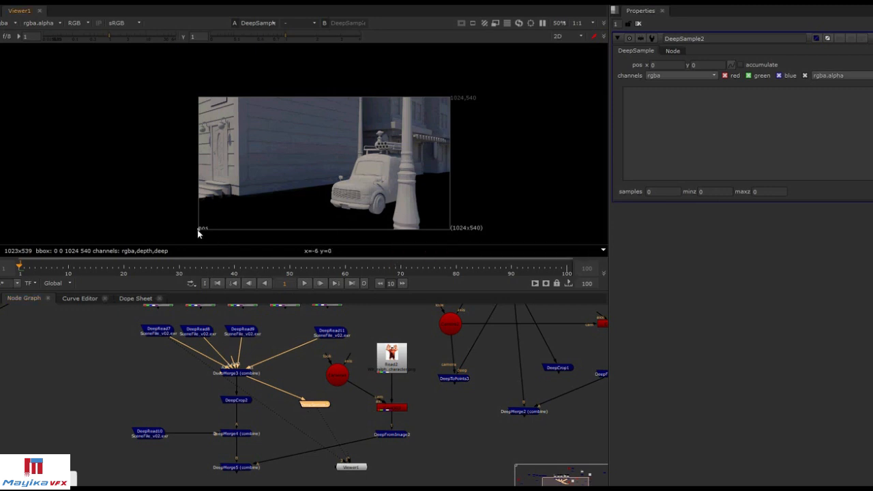
# Sample the deep values where the van meets the lamp post, ending at about x 808, y 175
pyautogui.moveTo(198, 234); pyautogui.dragTo(394, 187)
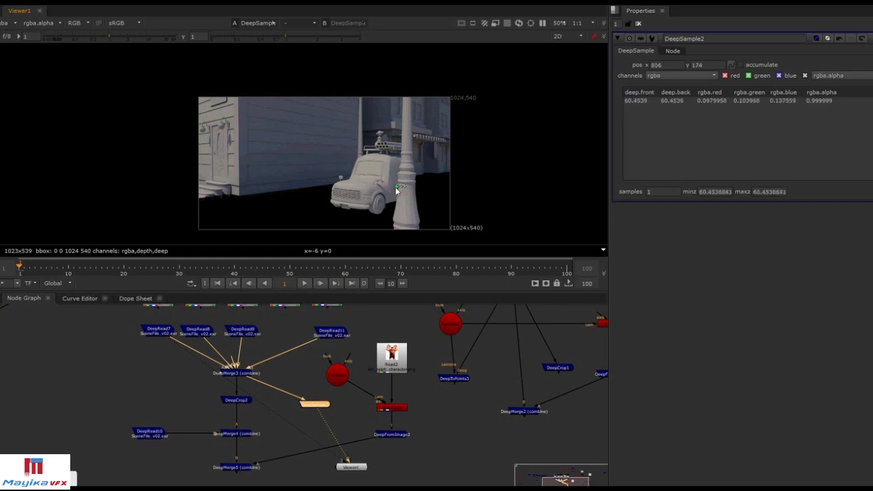
pyautogui.keyDown('alt'); pyautogui.moveTo(392, 185); pyautogui.dragTo(373, 171, button='middle'); pyautogui.keyUp('alt')
pyautogui.moveTo(374, 171); pyautogui.dragTo(394, 173)
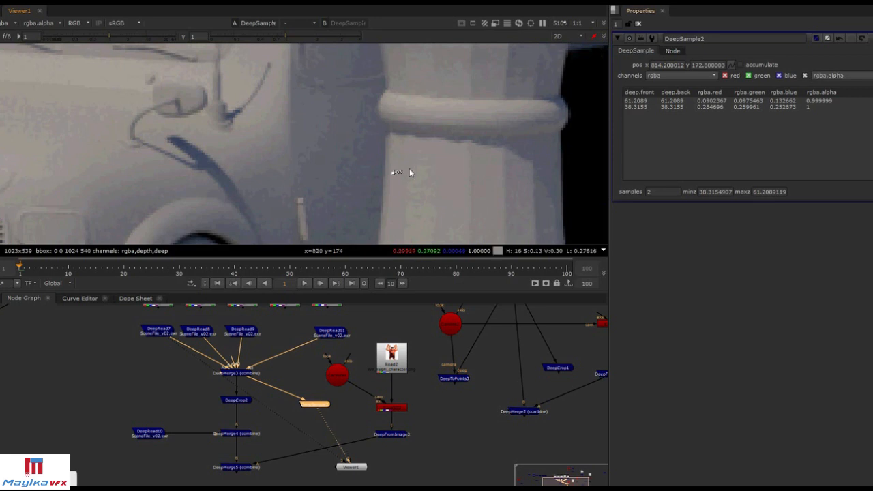
pyautogui.moveTo(393, 172)
pyautogui.mouseDown()
pyautogui.moveTo(373, 174)
pyautogui.moveTo(394, 168)
pyautogui.moveTo(378, 168)
pyautogui.mouseUp()
pyautogui.scroll(-1, 437, 161)
pyautogui.keyDown('alt'); pyautogui.moveTo(437, 161); pyautogui.dragTo(394, 149, button='middle'); pyautogui.keyUp('alt')
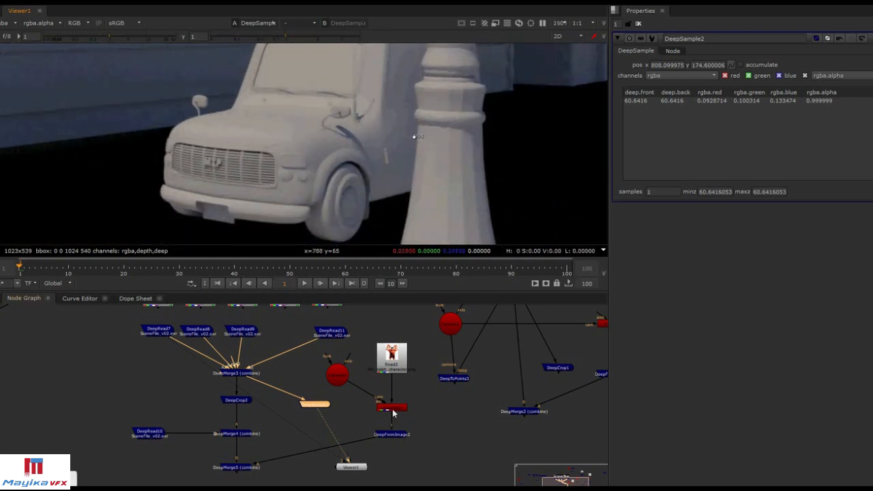
# Set Card3D2's translate z to -38, move it to about x -2.32, y -5.85, and view DeepMerge5
pyautogui.doubleClick(392, 408)
pyautogui.click(759, 101)
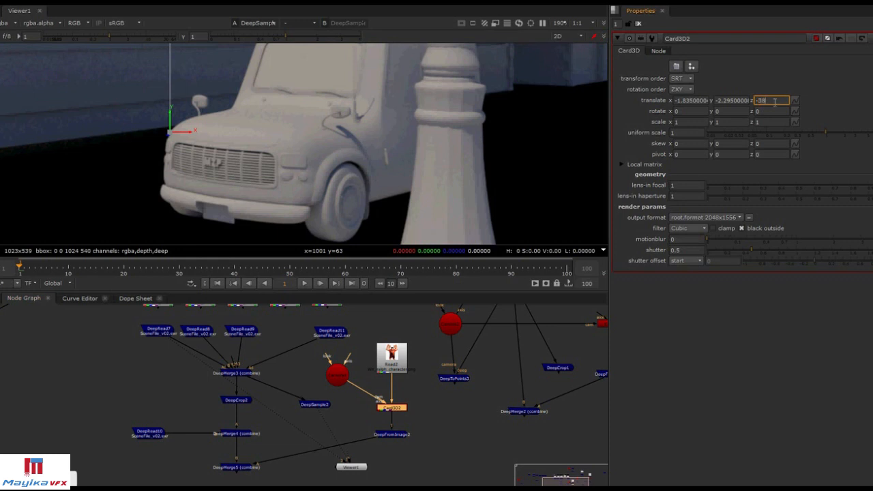
pyautogui.press('Return')
pyautogui.scroll(-6, 536, 147)
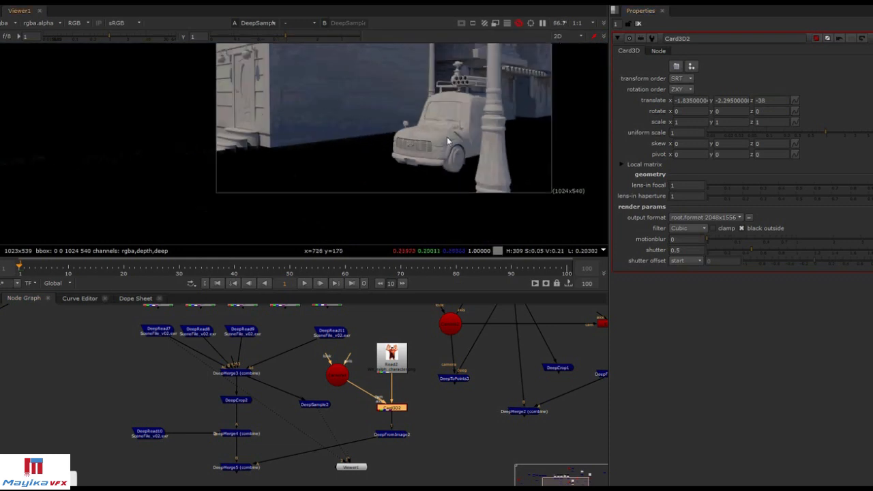
pyautogui.moveTo(450, 126); pyautogui.dragTo(435, 220)
pyautogui.click(246, 469)
pyautogui.press('1')
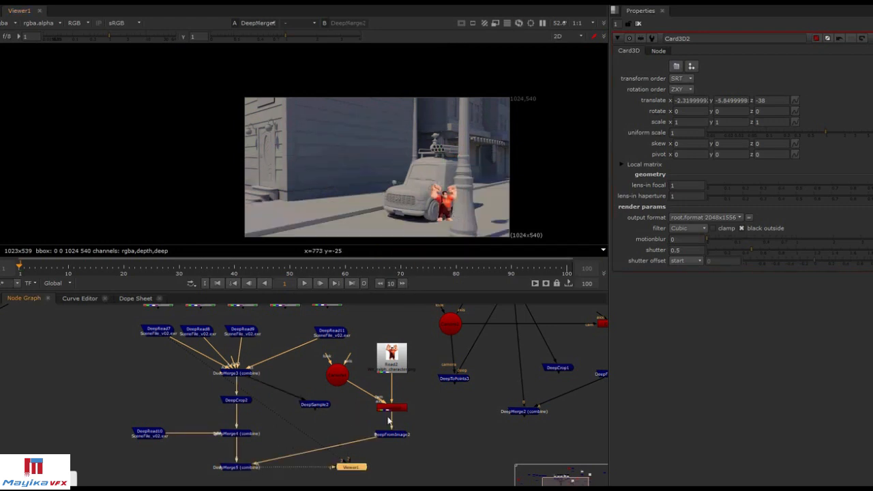
# Set Card3D2's x and y scale to 5 and raise the card to about y -4.41
pyautogui.click(396, 407)
pyautogui.click(679, 121)
pyautogui.write('5')
pyautogui.press('Tab')
pyautogui.write('5')
pyautogui.press('Return')
pyautogui.moveTo(443, 202); pyautogui.dragTo(442, 161)
# Set Card3D2's x and y scale to 4
pyautogui.doubleClick(677, 122)
pyautogui.write('4')
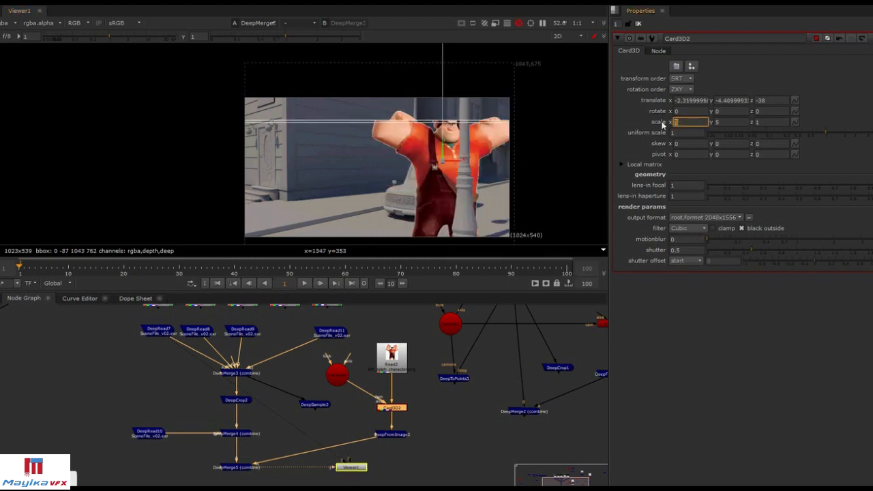
pyautogui.press('Tab')
pyautogui.write('4')
pyautogui.press('Return')
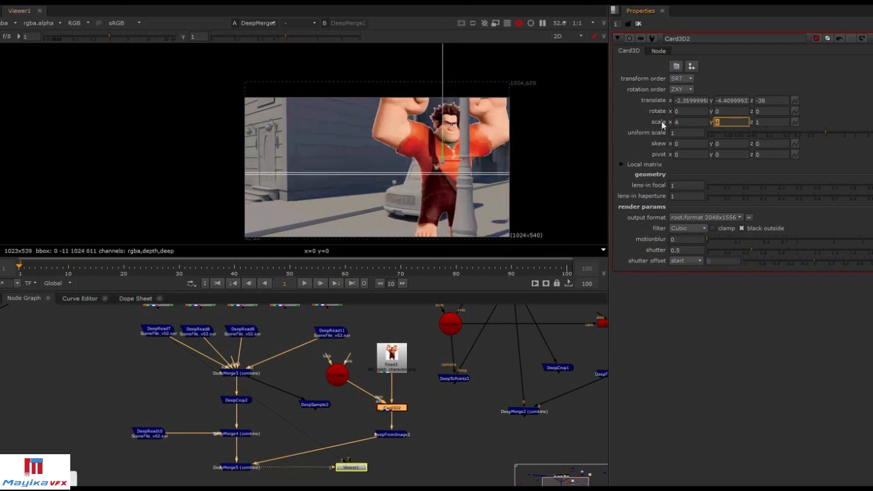
# Move the character card around behind the lamp post, ending at about x -2.49, y -4.19
pyautogui.moveTo(443, 163); pyautogui.dragTo(464, 162)
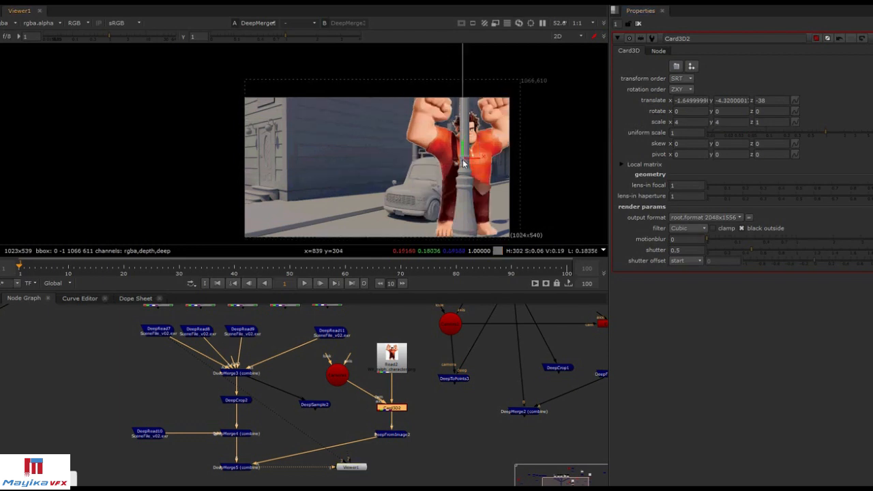
pyautogui.moveTo(463, 163); pyautogui.dragTo(440, 161)
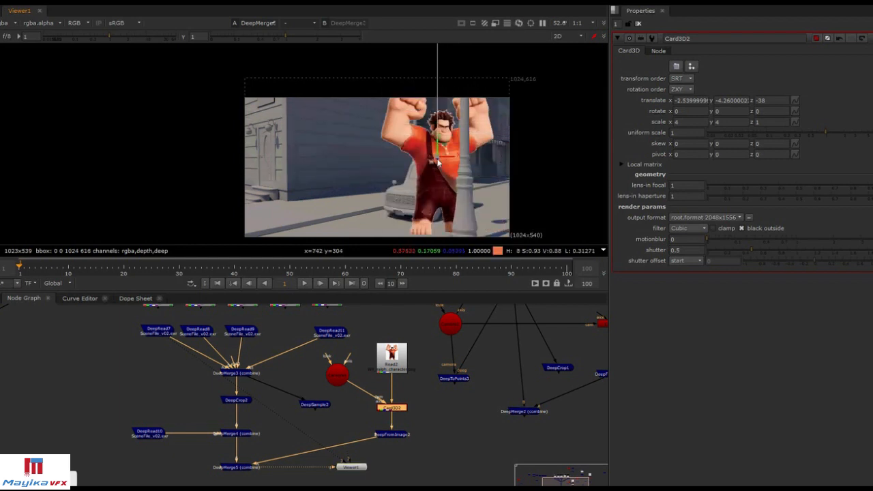
pyautogui.moveTo(437, 162); pyautogui.dragTo(437, 161)
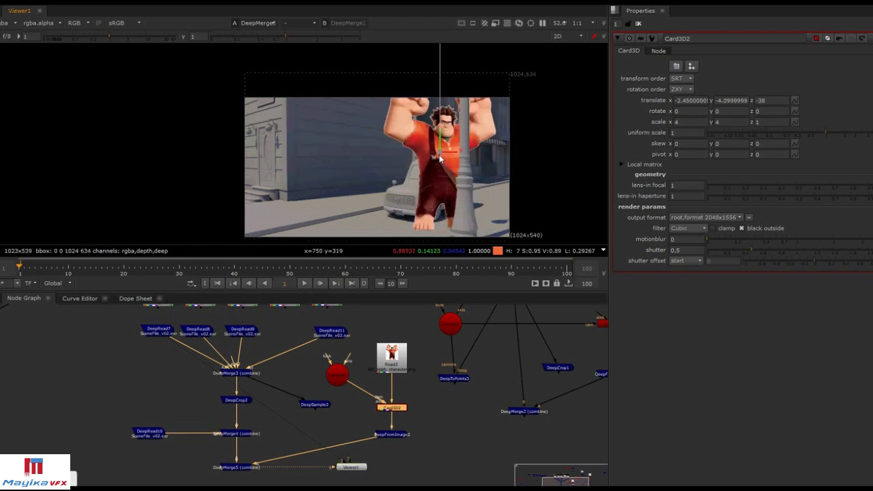
pyautogui.moveTo(436, 157); pyautogui.dragTo(436, 160)
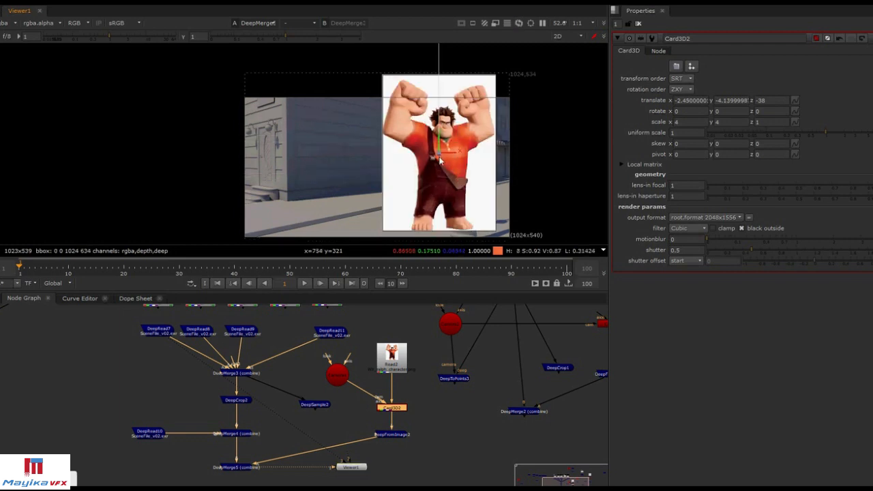
# Set Card3D2's translate z to -45 and move the card to about x -3.26, y -5.58
pyautogui.click(762, 100)
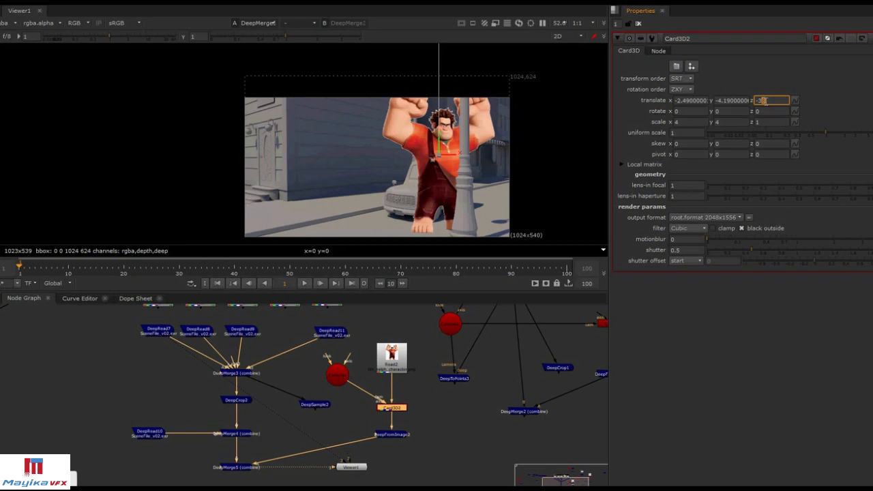
pyautogui.write('-45')
pyautogui.press('Return')
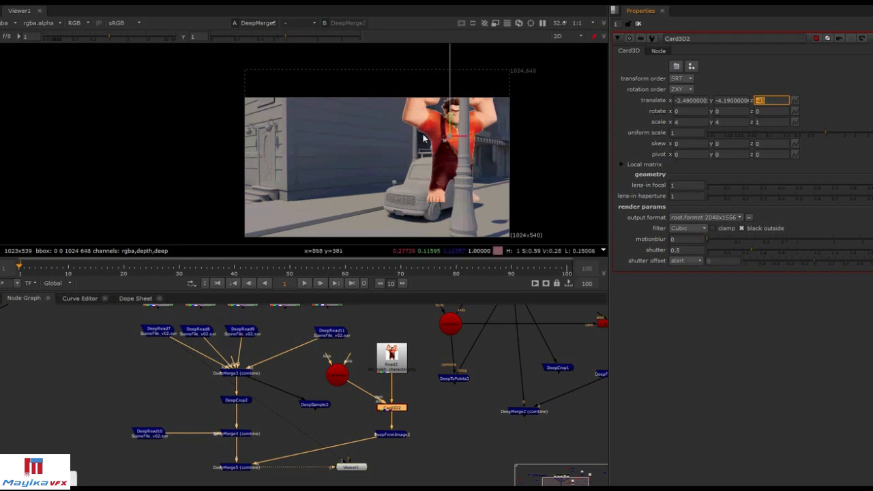
pyautogui.moveTo(449, 135); pyautogui.dragTo(431, 170)
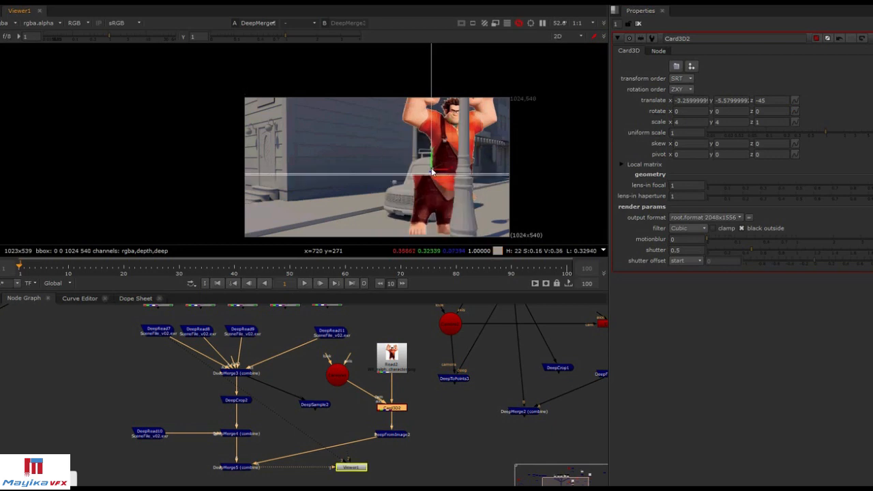
pyautogui.scroll(3, 395, 176)
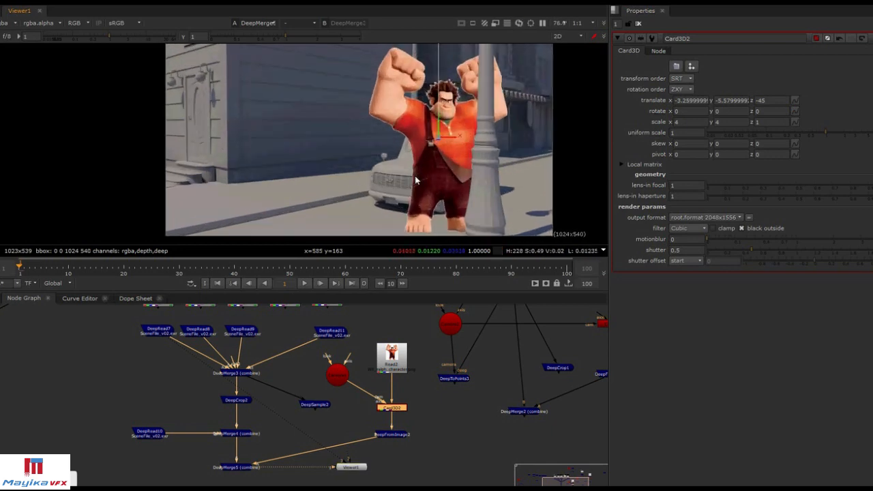
pyautogui.scroll(3, 436, 167)
# Set Card3D2's translate z to -62 and move the card behind the van, to about x -4.74, y -7.87
pyautogui.doubleClick(762, 100)
pyautogui.moveTo(762, 103); pyautogui.dragTo(759, 104)
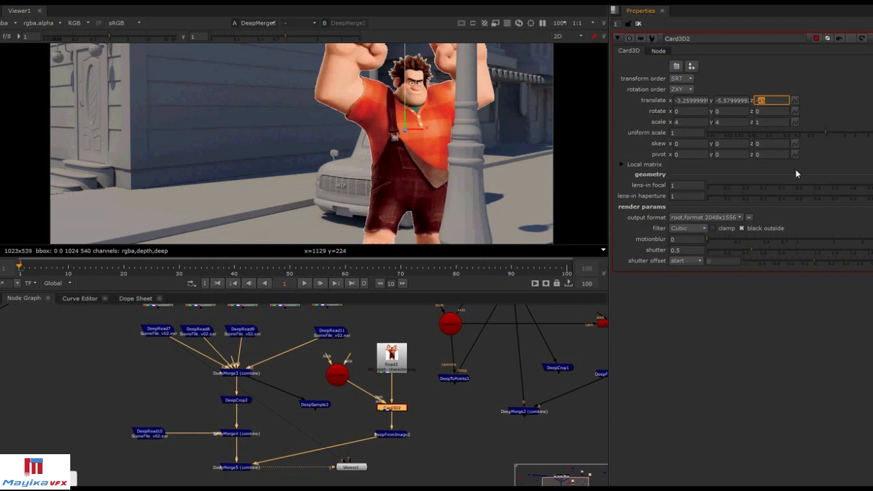
pyautogui.write('-62')
pyautogui.press('Return')
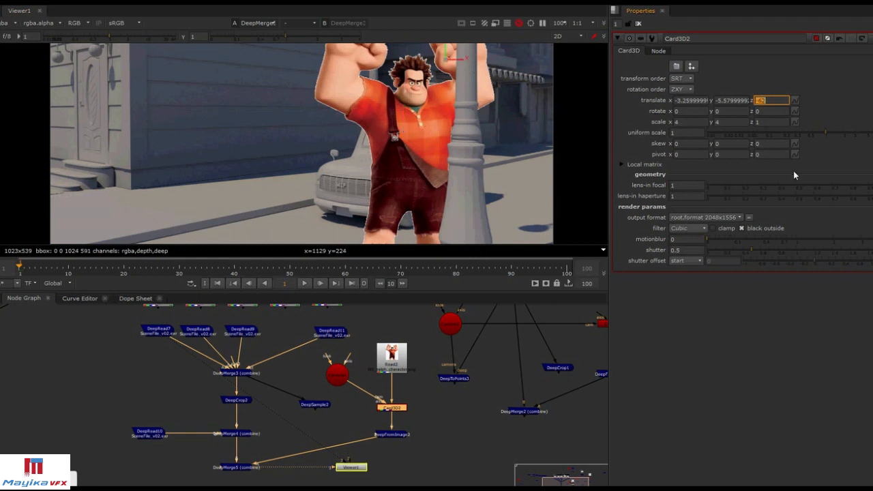
pyautogui.moveTo(447, 55); pyautogui.dragTo(397, 137)
# Try translate z values of -60 and -58 on Card3D2
pyautogui.doubleClick(768, 100)
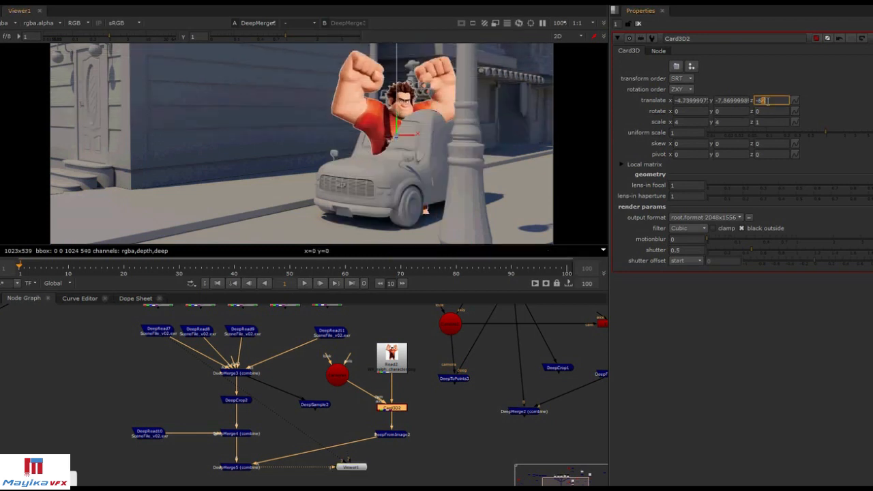
pyautogui.write('-60')
pyautogui.press('Return')
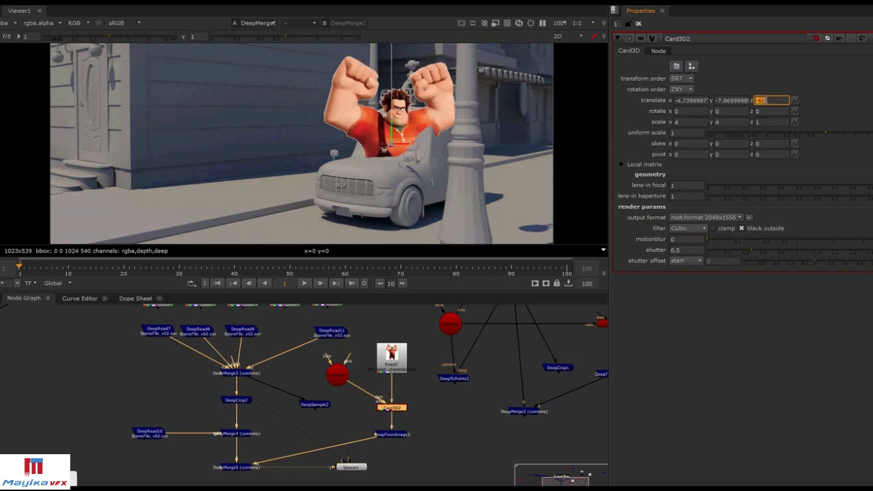
pyautogui.click(774, 99)
pyautogui.write('58')
pyautogui.press('Return')
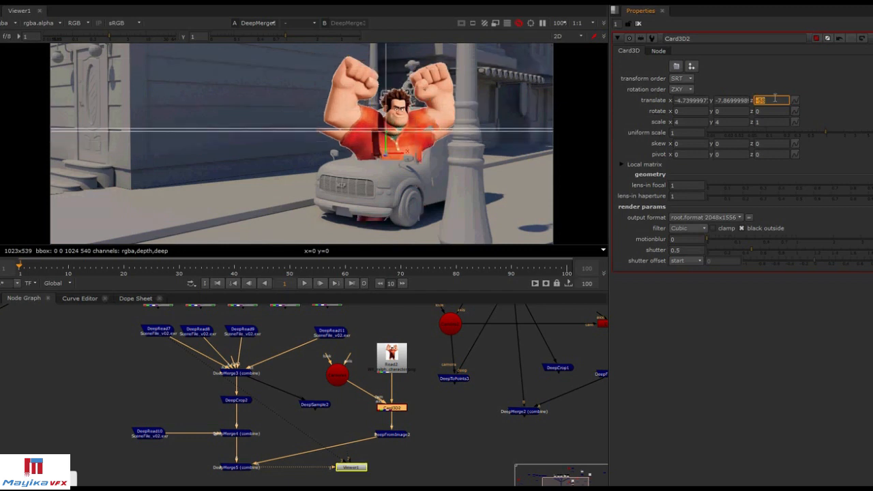
# Increase Card3D2's translate z in small increments to bring the character forward through the van
pyautogui.click(775, 99)
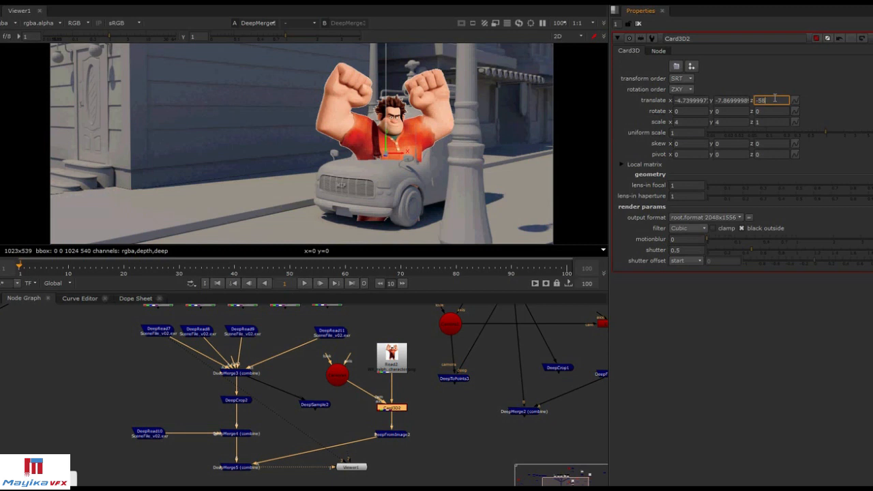
pyautogui.press('Up')
pyautogui.press('Up')
pyautogui.press('Up')
pyautogui.press('Up')
pyautogui.press('Up')
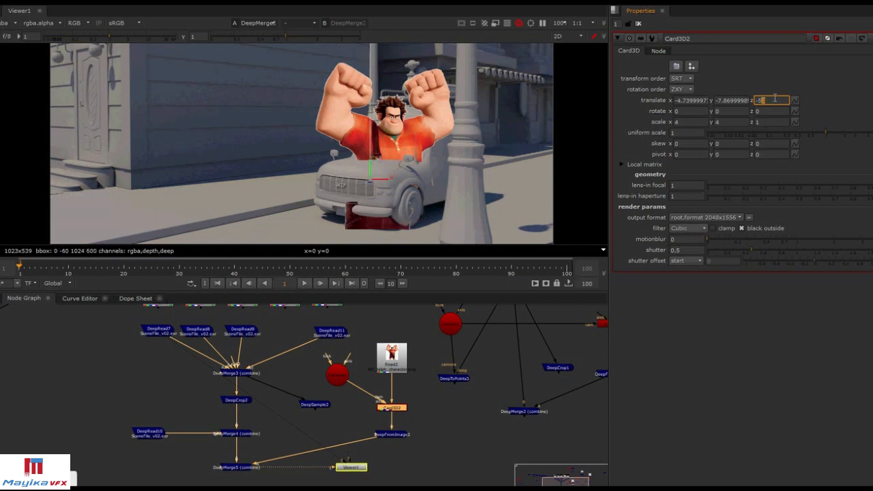
pyautogui.press('Up')
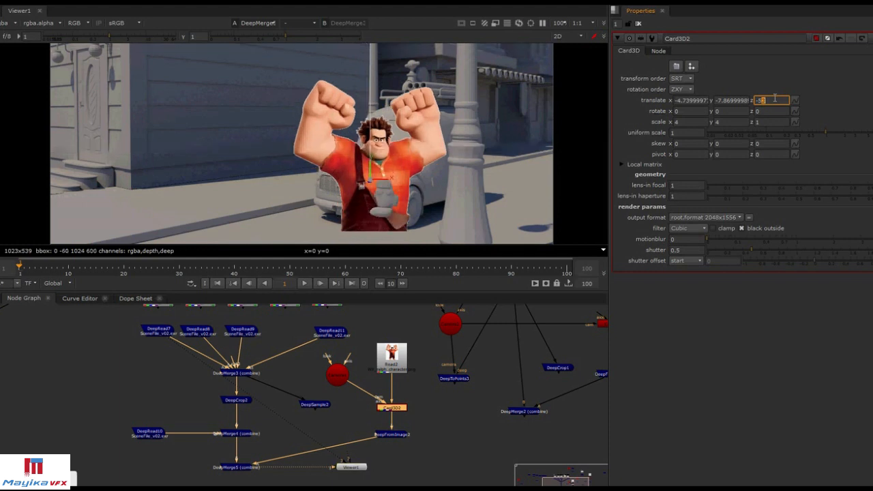
pyautogui.press('Up')
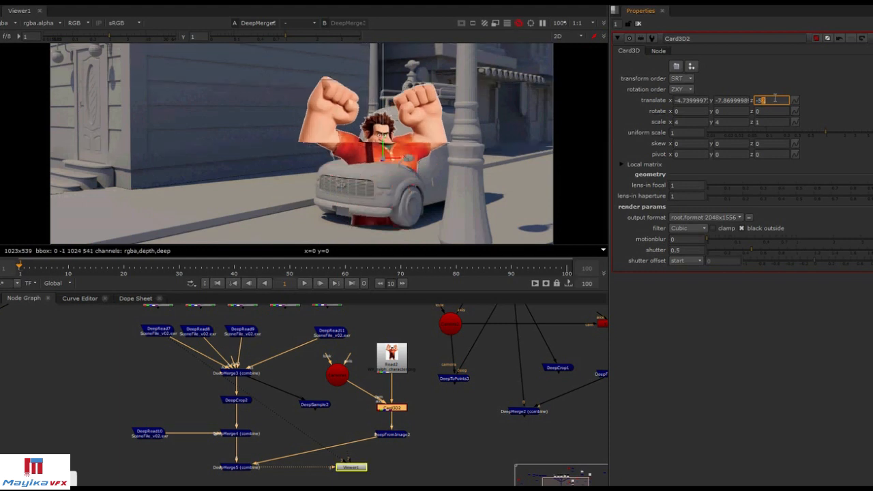
# Decrease Card3D2's translate z in small increments until the character stands behind the van
pyautogui.press('Down')
pyautogui.press('Down')
pyautogui.press('Down')
pyautogui.press('Down')
pyautogui.press('Down')
pyautogui.press('Down')
pyautogui.press('Down')
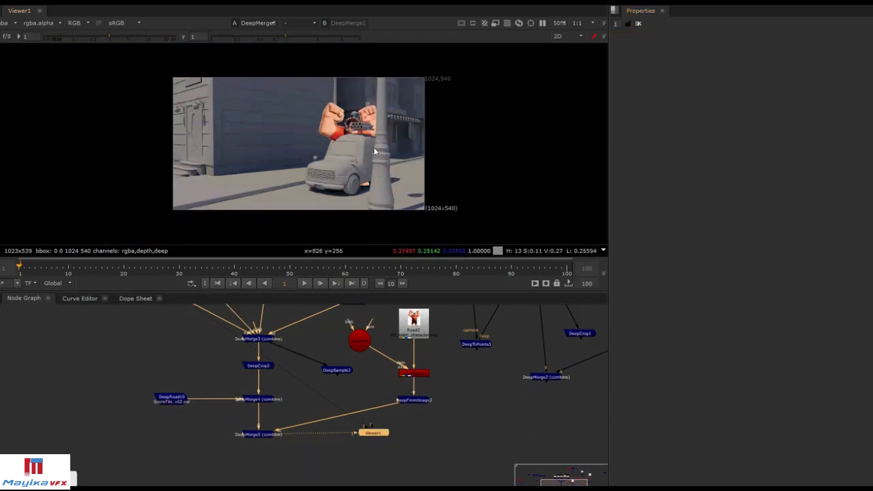
pyautogui.scroll(3, 374, 151)
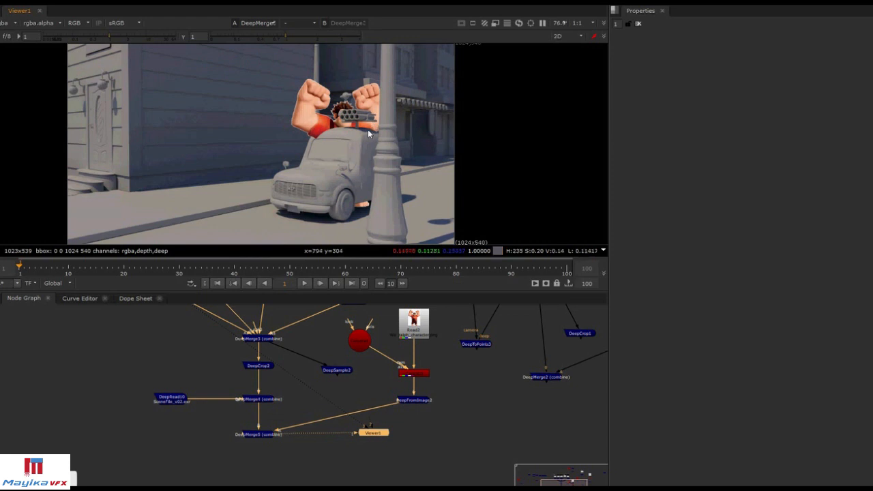
# Add a DeepToPoints node below DeepMerge5, connect it to the camera and DeepMerge5, and view the point cloud
pyautogui.click(294, 445)
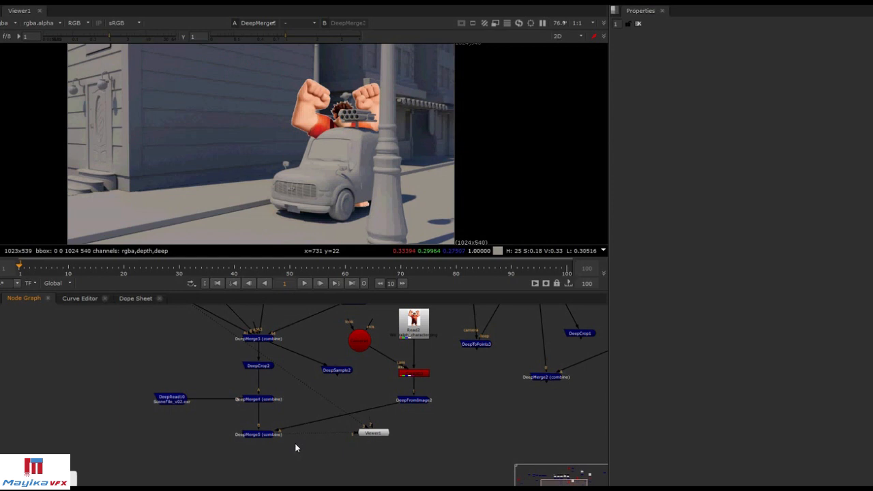
pyautogui.press('Tab')
pyautogui.write('deeptop')
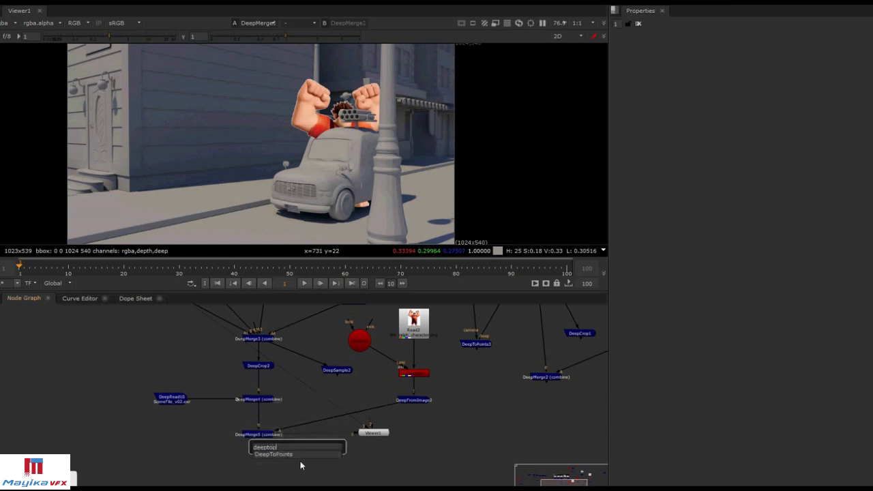
pyautogui.press('Return')
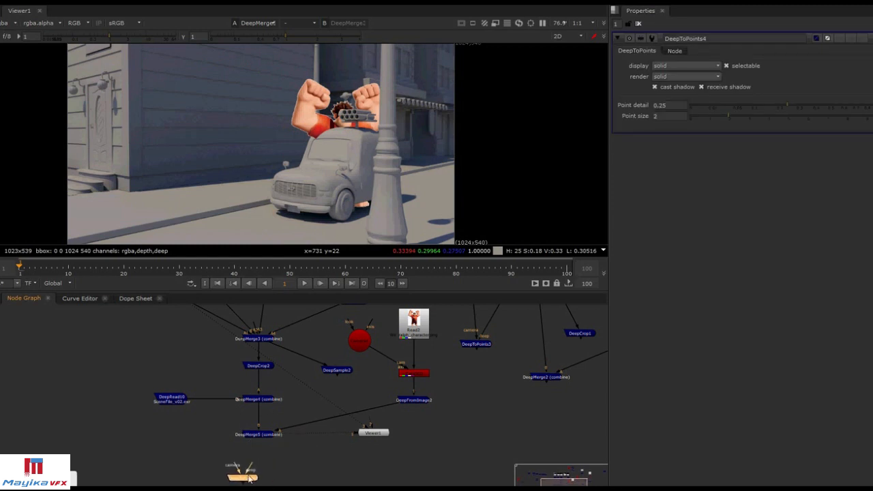
pyautogui.moveTo(249, 471); pyautogui.dragTo(355, 351)
pyautogui.moveTo(248, 483); pyautogui.dragTo(264, 481)
pyautogui.press('1')
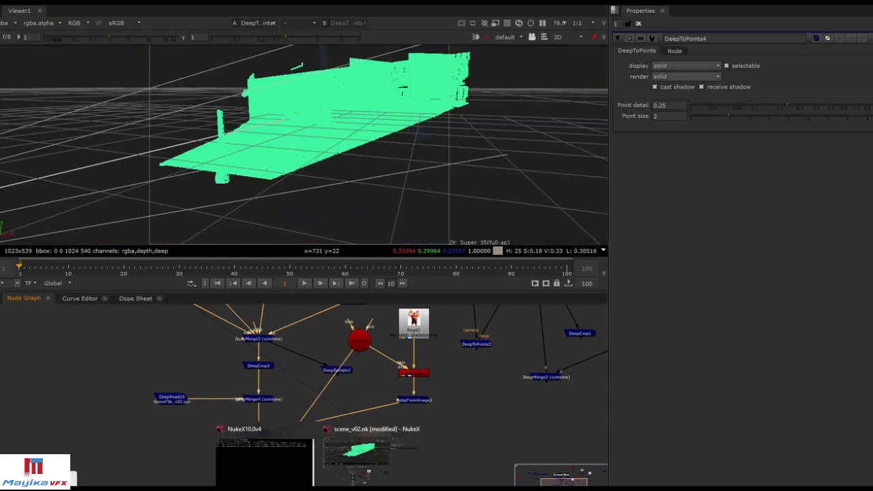
# Examine the point cloud from several angles, focusing on where the character card meets the van
pyautogui.click(558, 77)
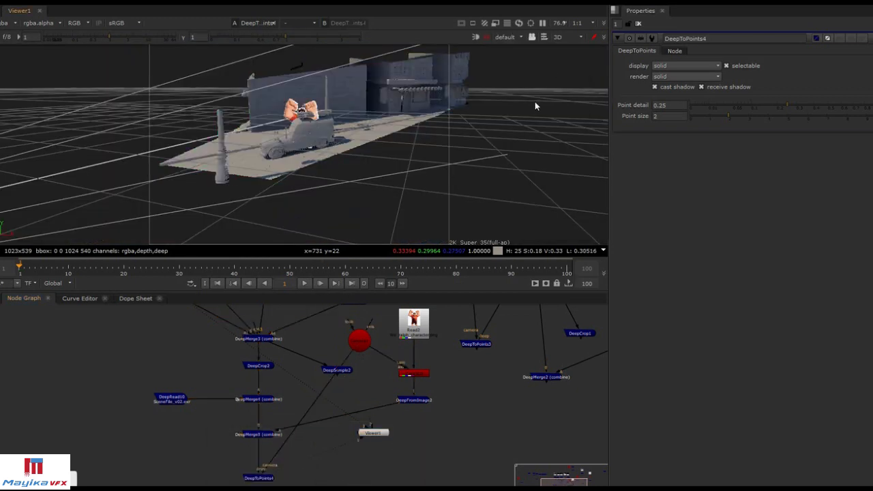
pyautogui.keyDown('ctrl'); pyautogui.moveTo(420, 179); pyautogui.dragTo(285, 179); pyautogui.keyUp('ctrl')
pyautogui.keyDown('ctrl'); pyautogui.moveTo(473, 100); pyautogui.dragTo(356, 205); pyautogui.keyUp('ctrl')
pyautogui.keyDown('ctrl'); pyautogui.moveTo(412, 163); pyautogui.dragTo(335, 192); pyautogui.keyUp('ctrl')
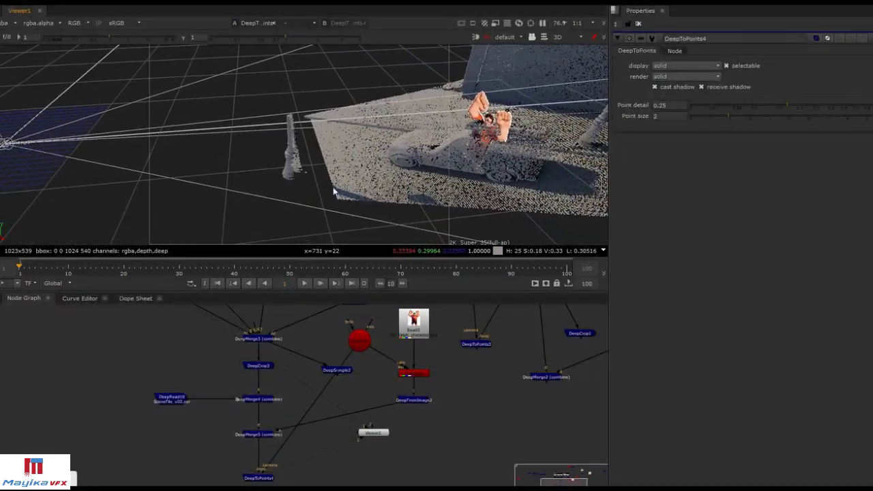
pyautogui.keyDown('ctrl'); pyautogui.moveTo(561, 148); pyautogui.dragTo(349, 176); pyautogui.keyUp('ctrl')
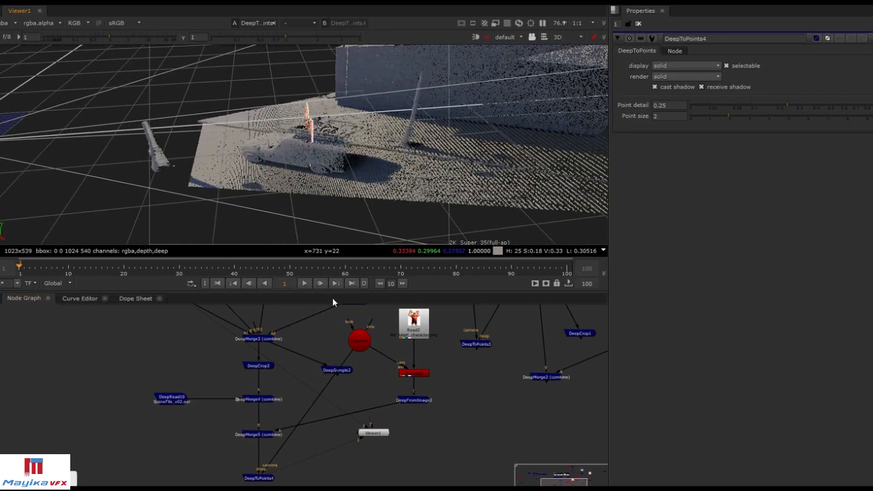
# Open Card3D2's settings and try a translate z of -67 while watching the card in the point cloud
pyautogui.doubleClick(407, 374)
pyautogui.click(772, 101)
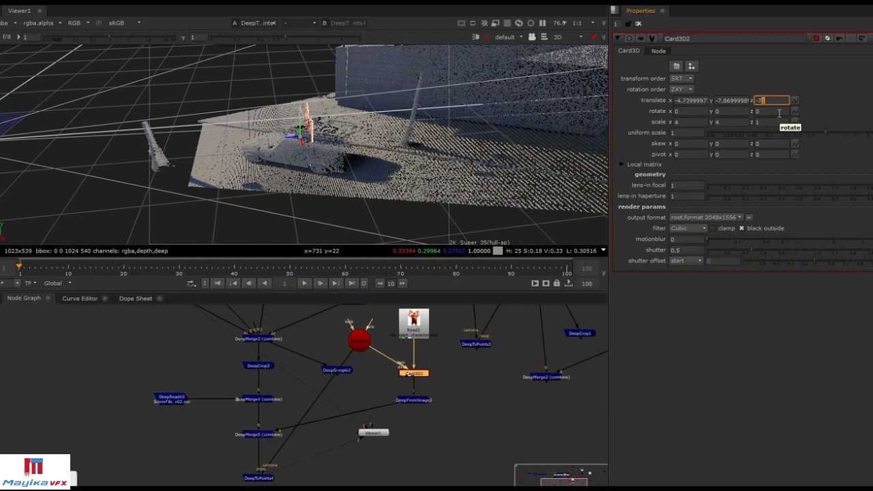
pyautogui.press('Down')
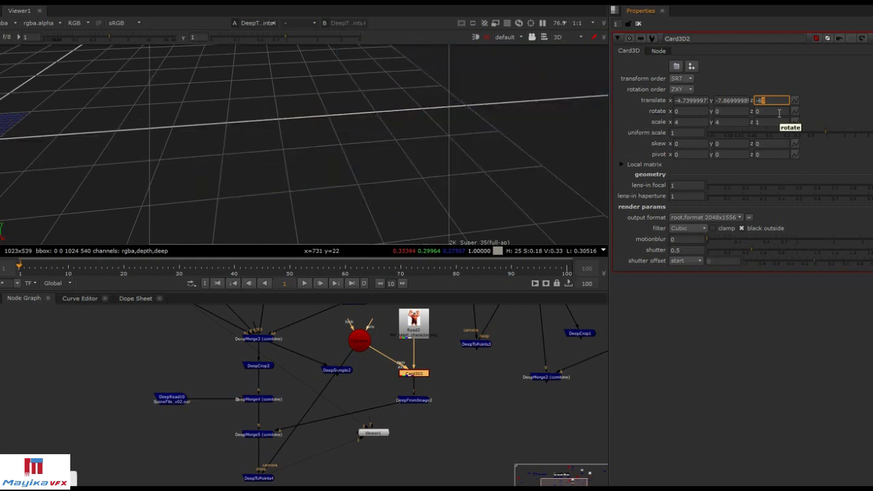
pyautogui.click(362, 362)
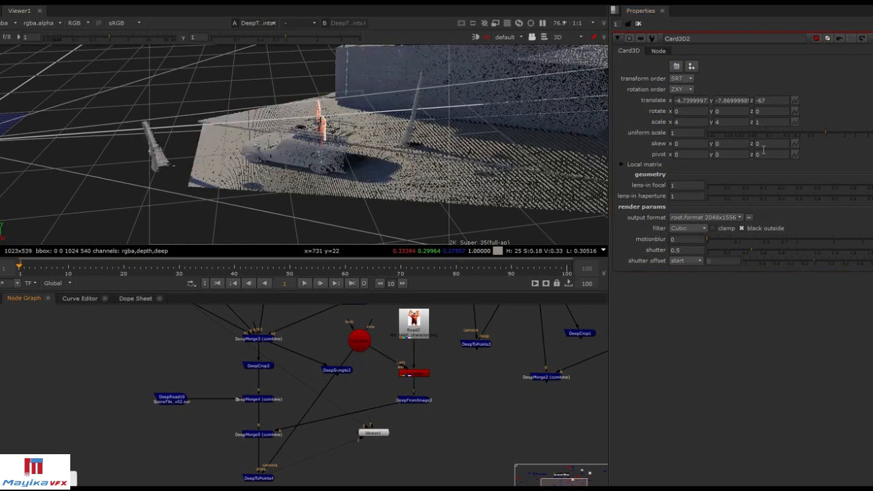
pyautogui.click(768, 100)
pyautogui.hotkey('shift', 'Left')
pyautogui.hotkey('shift', 'Left')
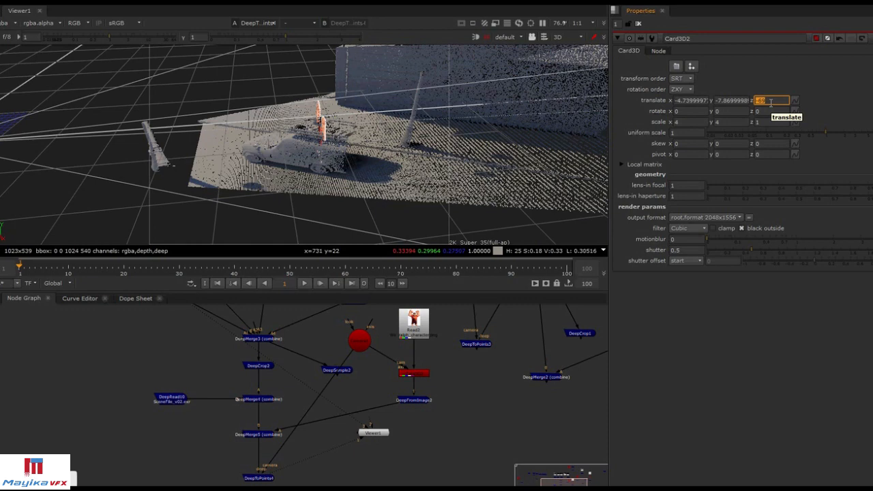
# Reposition Card3D2 behind the van, trying translate z -75 and settling on x -6, y -8, z -76
pyautogui.moveTo(778, 100); pyautogui.dragTo(760, 102)
pyautogui.write('75')
pyautogui.press('Return')
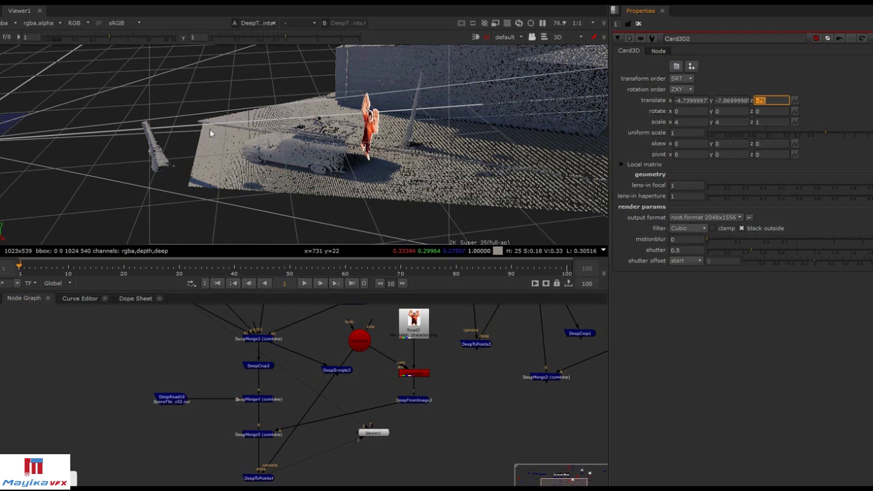
pyautogui.write('8')
pyautogui.press('Return')
pyautogui.keyDown('ctrl'); pyautogui.moveTo(368, 202); pyautogui.dragTo(334, 172); pyautogui.keyUp('ctrl')
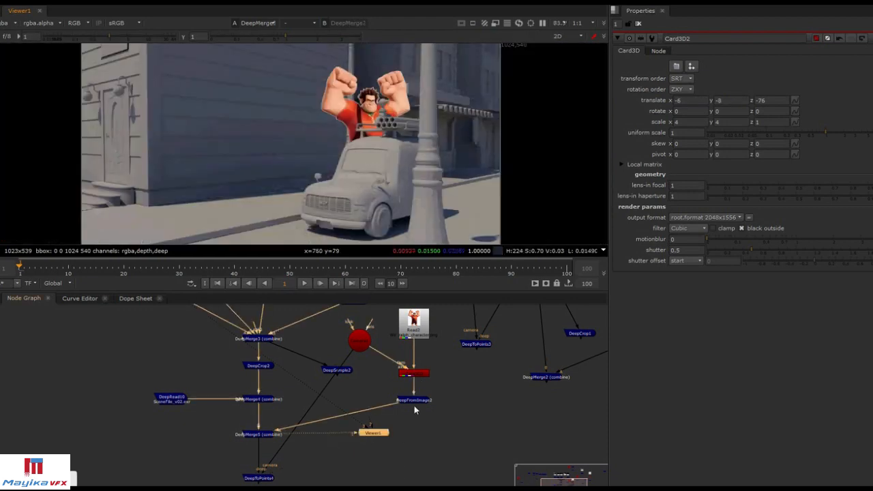
# Move the character card back and forth behind the van in the merged image, finishing at about x -5.98, y -8.35
pyautogui.click(414, 373)
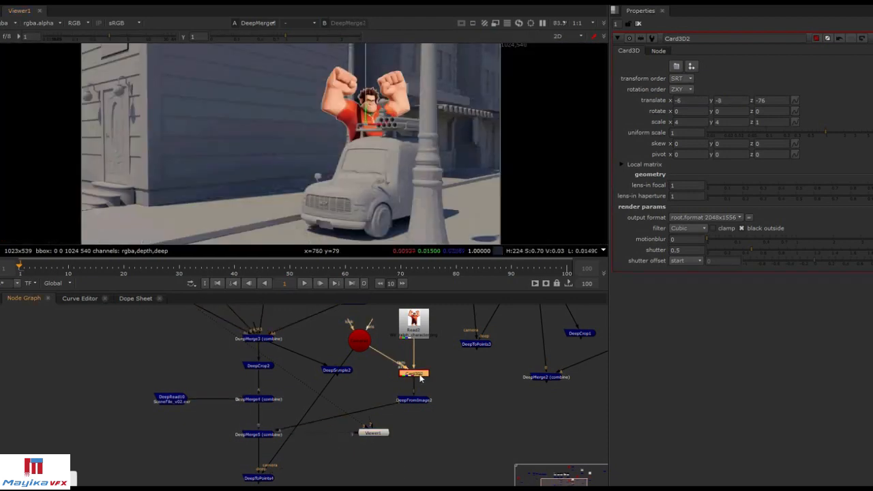
pyautogui.moveTo(364, 124); pyautogui.dragTo(344, 131)
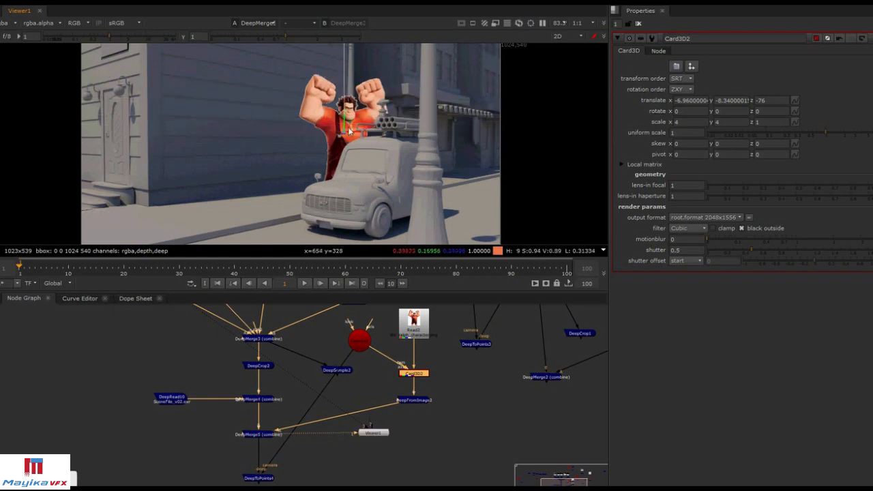
pyautogui.moveTo(350, 131); pyautogui.dragTo(373, 133)
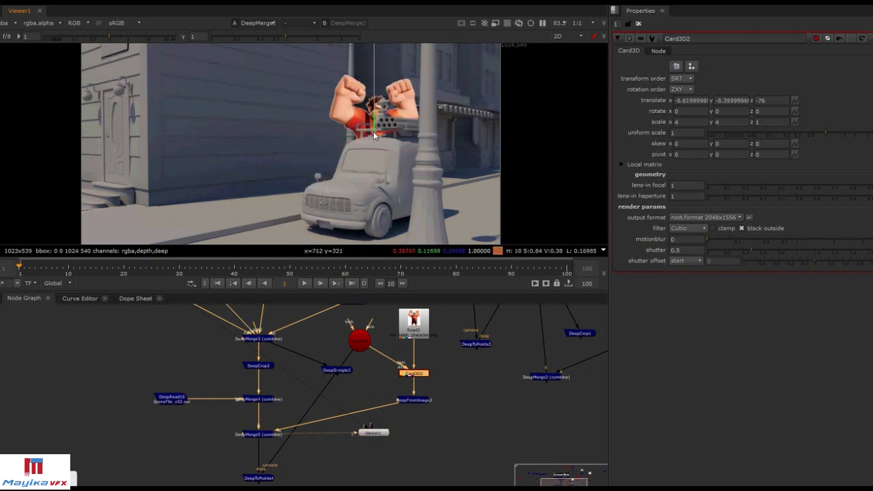
pyautogui.moveTo(372, 133); pyautogui.dragTo(392, 132)
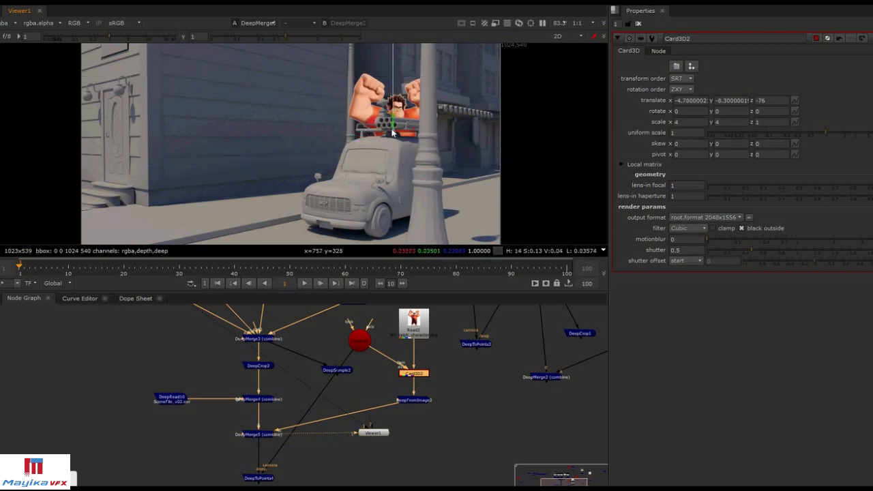
pyautogui.scroll(5, 392, 132)
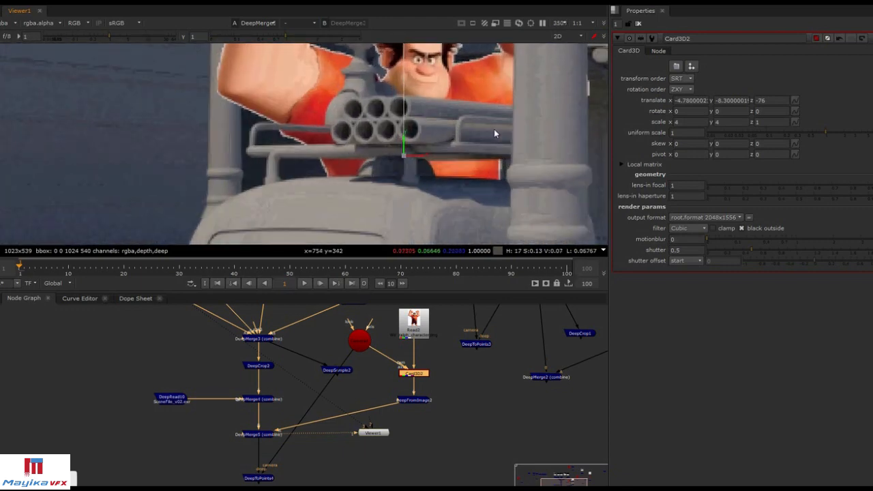
pyautogui.moveTo(417, 141); pyautogui.dragTo(329, 148)
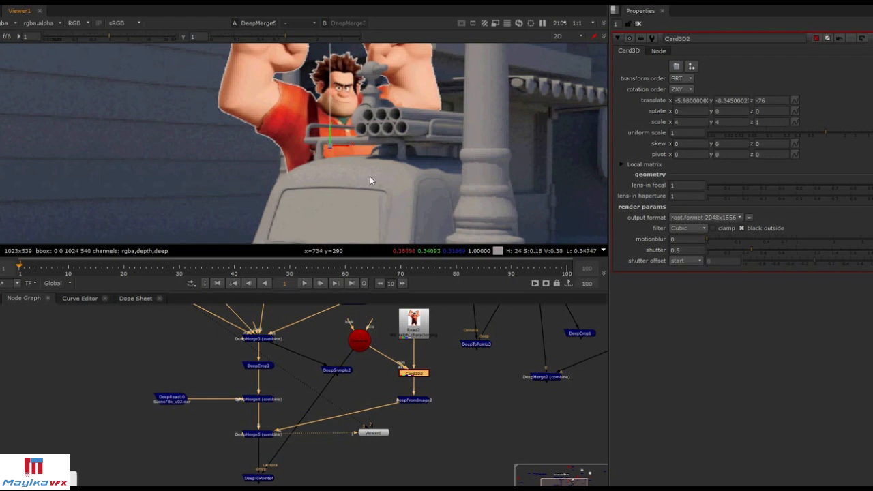
pyautogui.press('f')
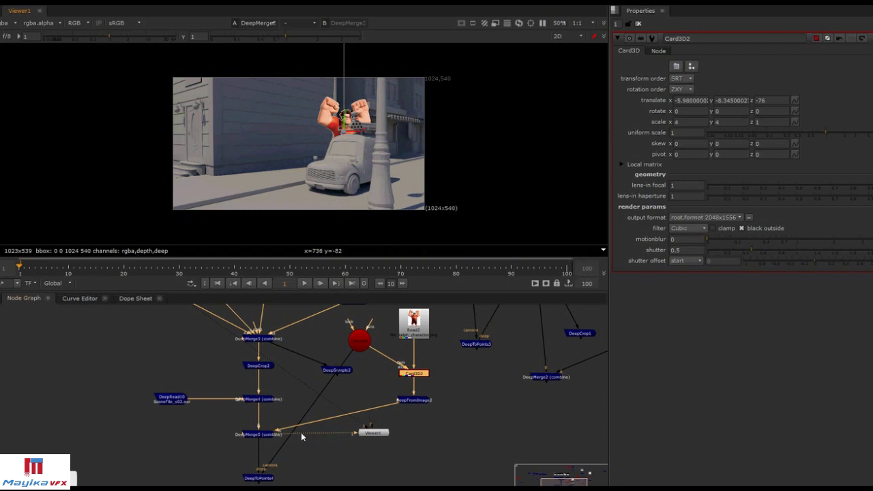
# Add a DeepRecolor node and place it in the empty area near DeepRead7
pyautogui.moveTo(305, 460); pyautogui.dragTo(306, 453, button='middle')
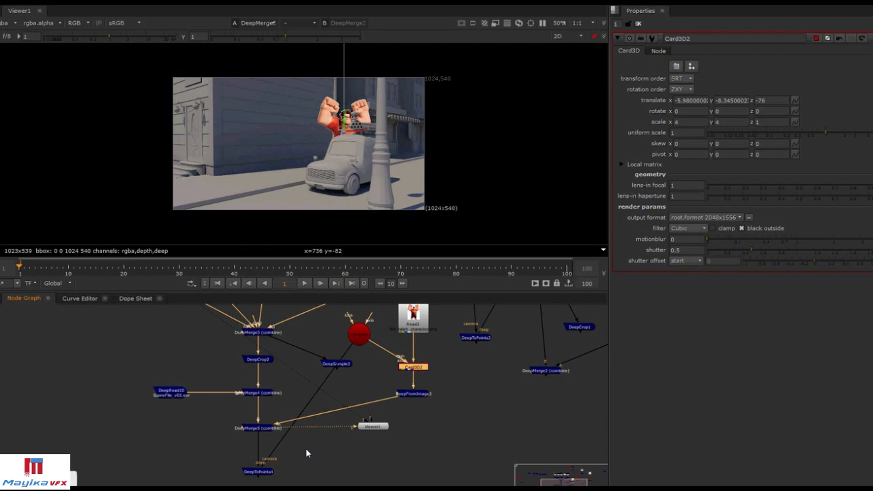
pyautogui.moveTo(305, 453); pyautogui.dragTo(294, 481, button='middle')
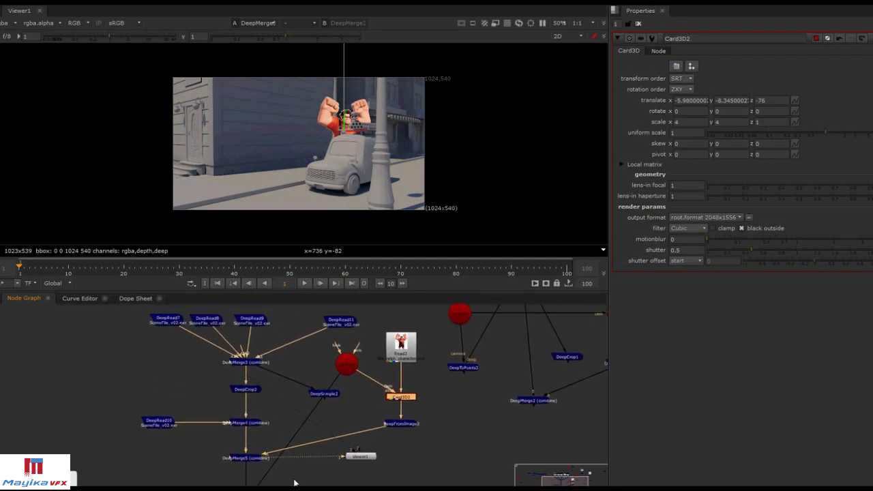
pyautogui.moveTo(315, 431); pyautogui.dragTo(326, 457, button='middle')
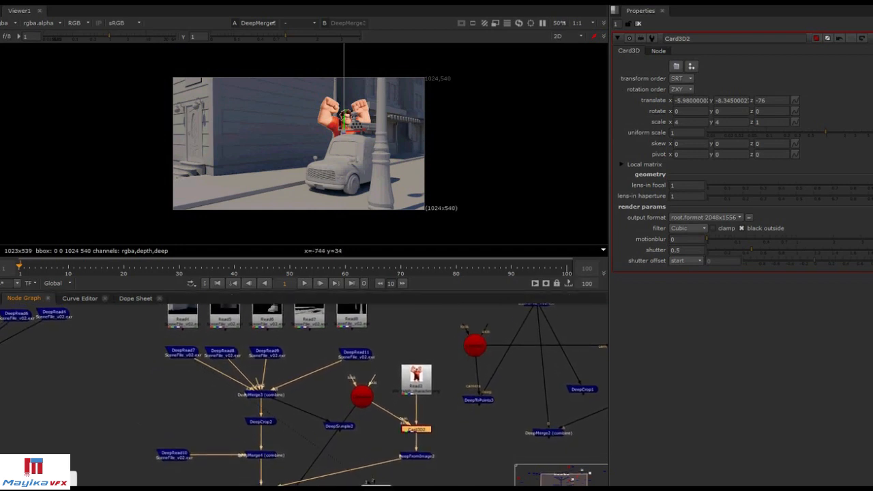
pyautogui.click(1, 199)
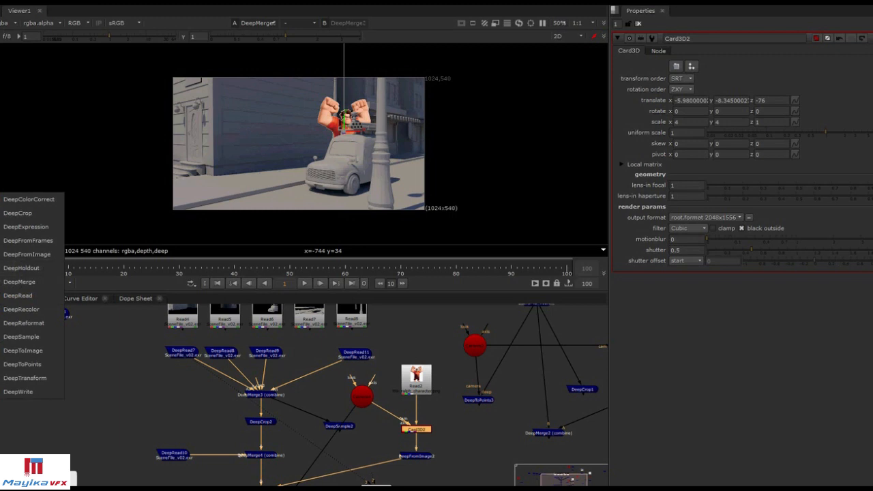
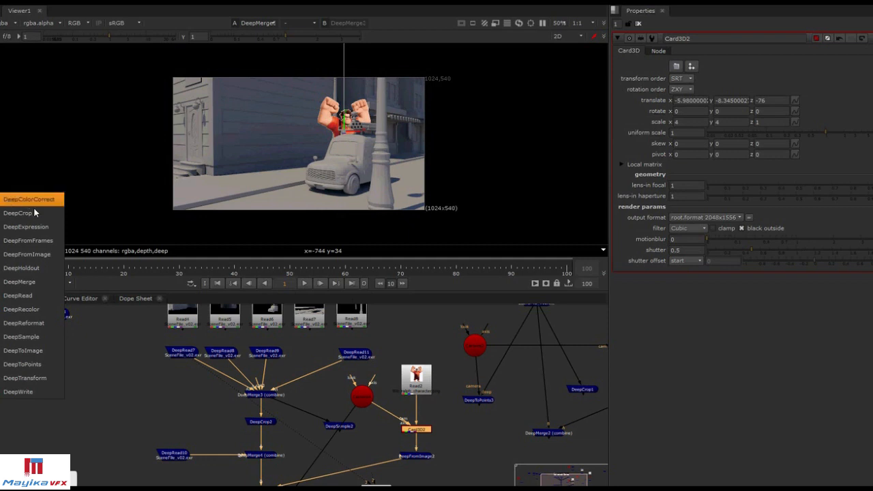
pyautogui.click(31, 310)
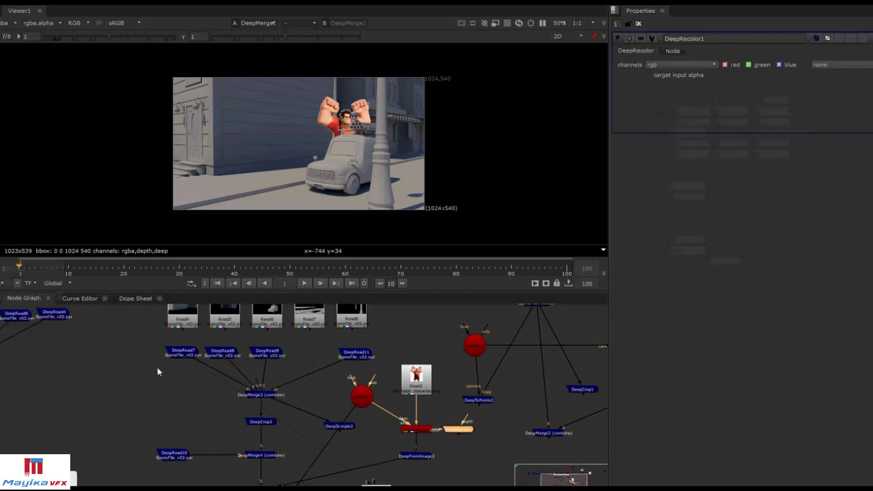
pyautogui.moveTo(473, 441); pyautogui.dragTo(164, 392)
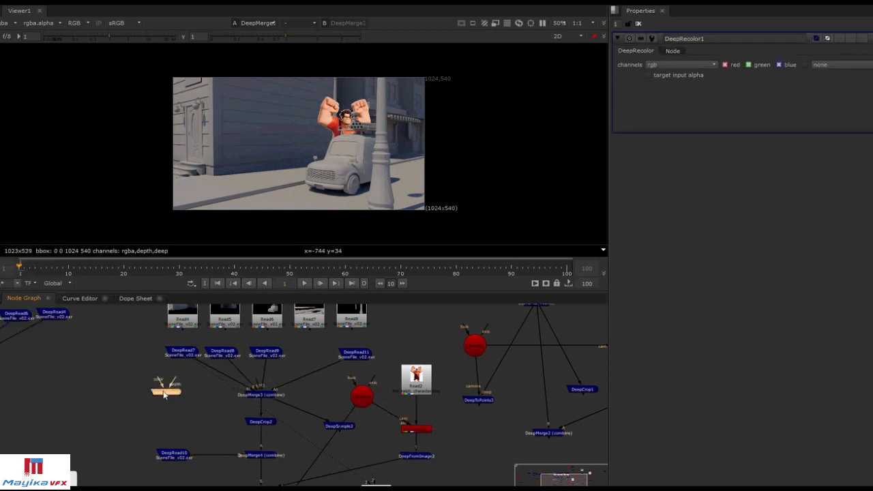
# Connect DeepRecolor1's color input to Read4 and its depth input to DeepRead7, then view the recolored output
pyautogui.scroll(5, 204, 402)
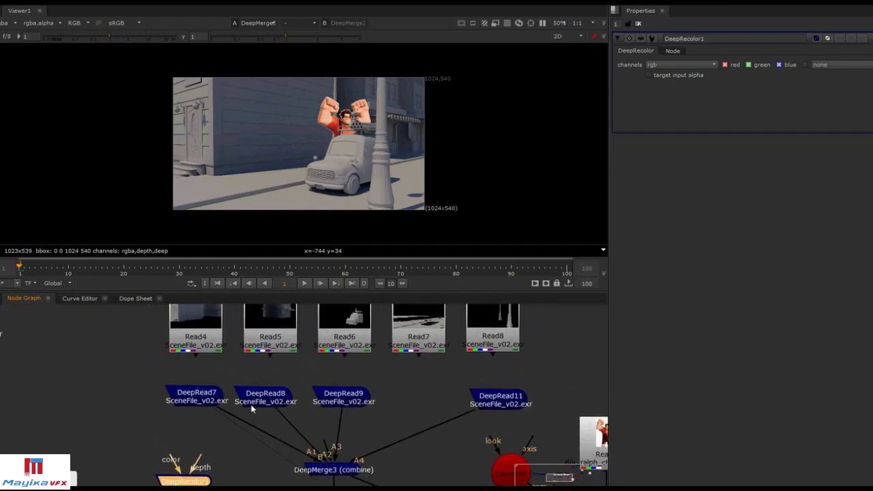
pyautogui.click(214, 328)
pyautogui.press('1')
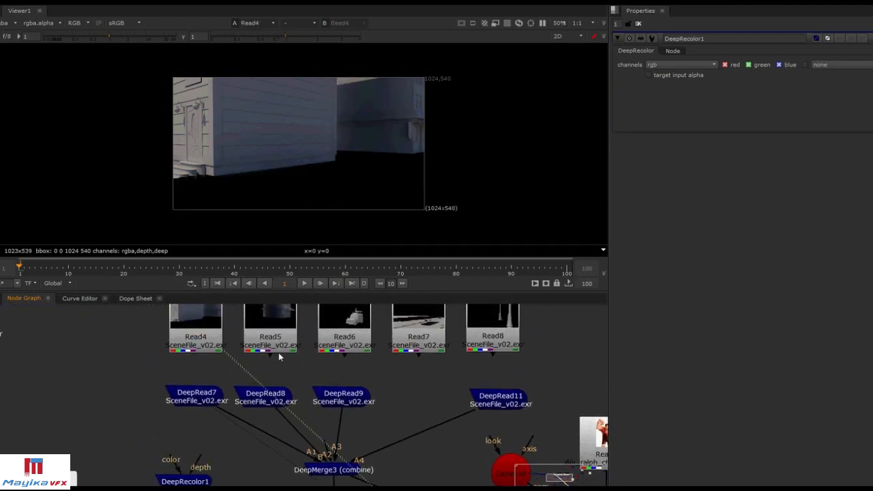
pyautogui.click(199, 393)
pyautogui.press('1')
pyautogui.moveTo(190, 470); pyautogui.dragTo(194, 345)
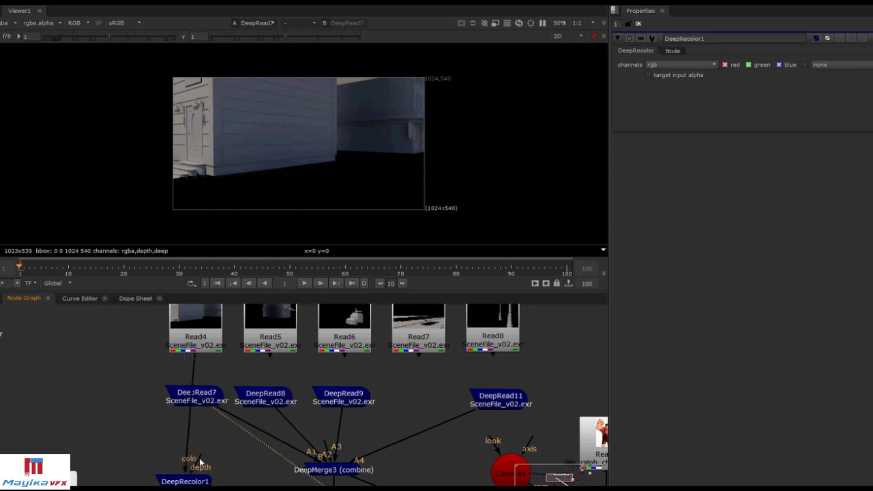
pyautogui.moveTo(194, 483); pyautogui.dragTo(145, 454)
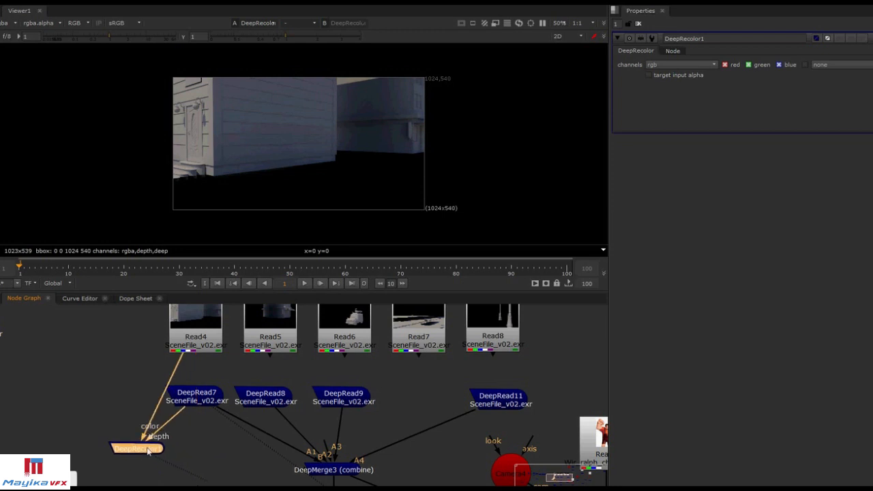
pyautogui.doubleClick(197, 396)
pyautogui.click(141, 449)
pyautogui.doubleClick(142, 451)
# Add a DeepSample node below DeepRecolor1 and sample the far building's edge at x 1018, y 452
pyautogui.moveTo(250, 457); pyautogui.dragTo(254, 401, button='middle')
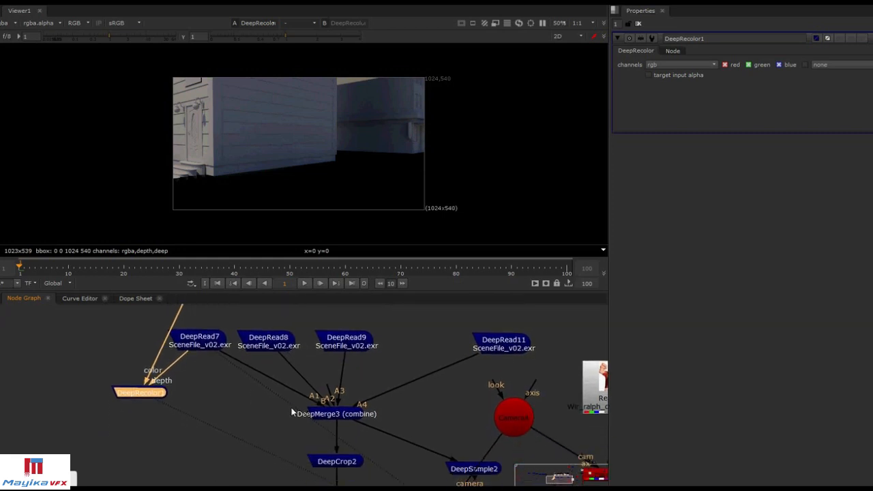
pyautogui.scroll(-4, 279, 403)
pyautogui.scroll(-3, 279, 381)
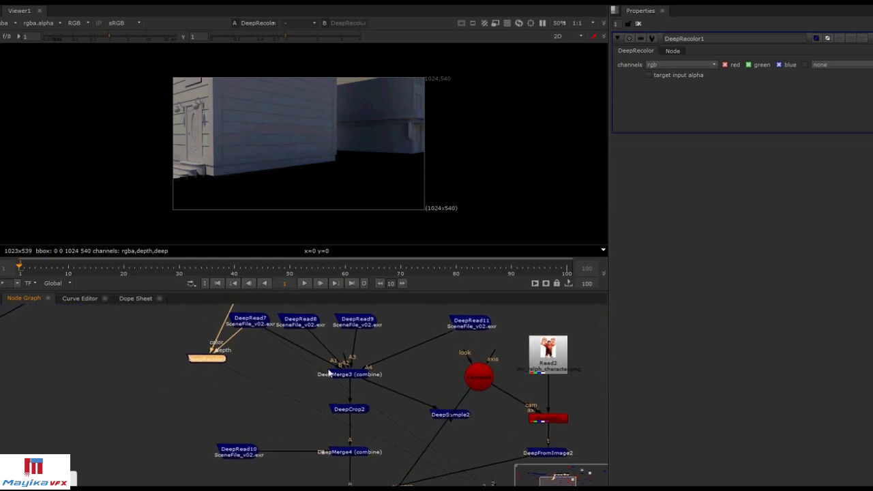
pyautogui.click(265, 386)
pyautogui.press('Tab')
pyautogui.write('deep')
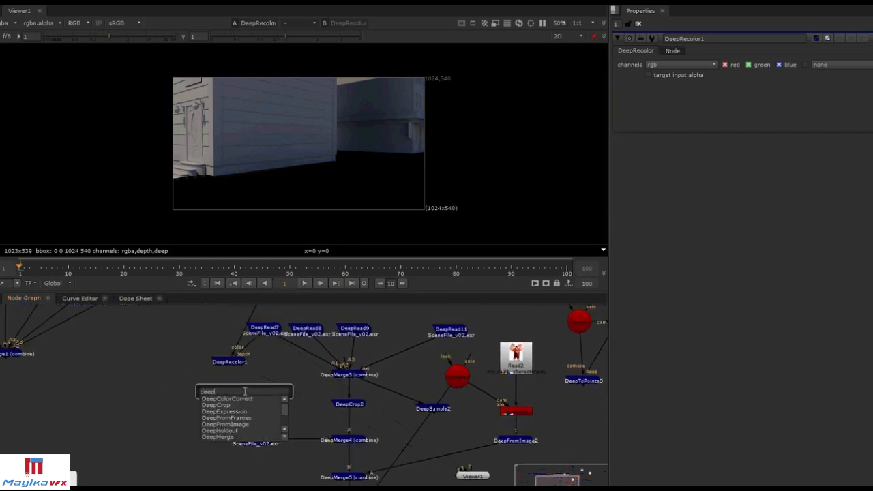
pyautogui.write('sam')
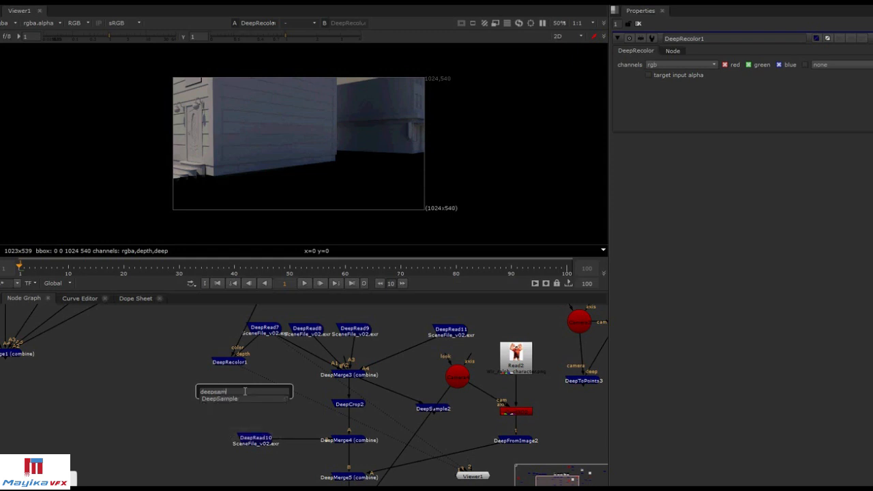
pyautogui.press('Return')
pyautogui.click(237, 392)
pyautogui.press('1')
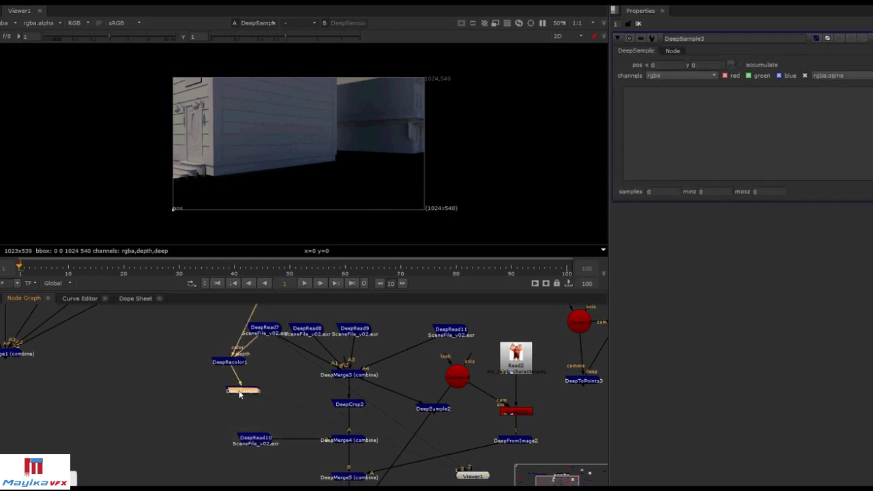
pyautogui.moveTo(175, 212); pyautogui.dragTo(423, 98)
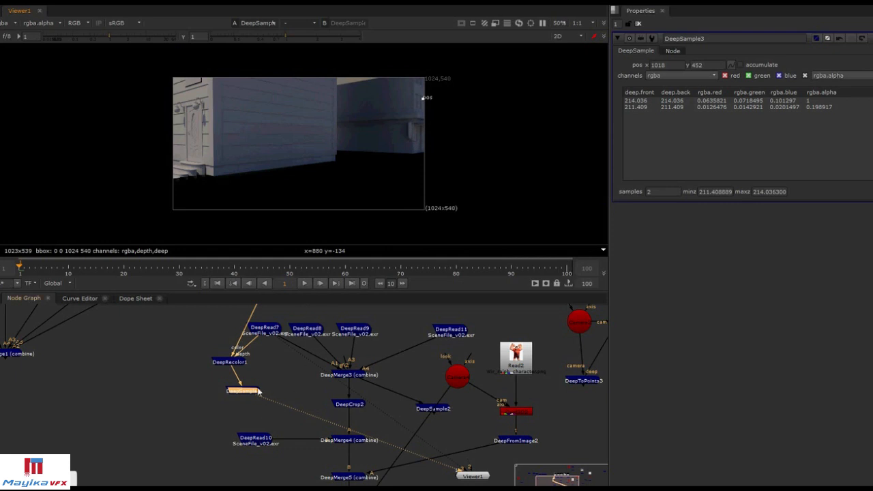
# Tidy the node layout by aligning Read4 and DeepSample3 vertically with DeepRecolor1
pyautogui.moveTo(249, 390); pyautogui.dragTo(237, 392)
pyautogui.moveTo(283, 347); pyautogui.dragTo(292, 378, button='middle')
pyautogui.click(264, 320)
pyautogui.moveTo(265, 321); pyautogui.dragTo(244, 321)
pyautogui.moveTo(280, 398); pyautogui.dragTo(278, 373, button='middle')
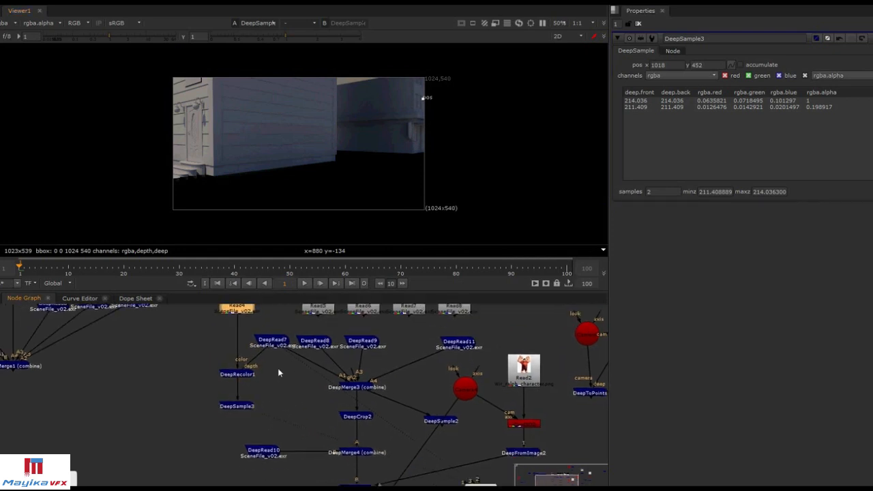
pyautogui.click(276, 342)
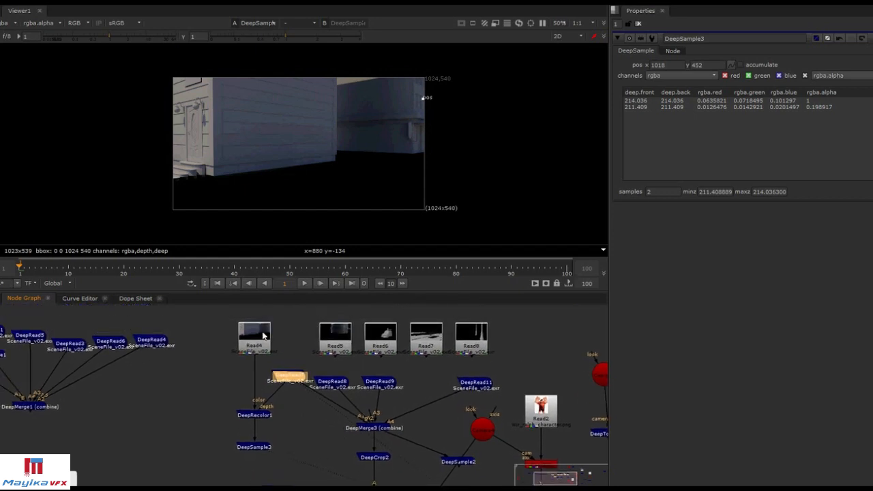
# Move DeepRecolor1, DeepSample3 and Read4 away from the DeepMerge3 branch, and rearrange Read5 through Read8 higher above the DeepRead nodes
pyautogui.moveTo(286, 455); pyautogui.dragTo(215, 418)
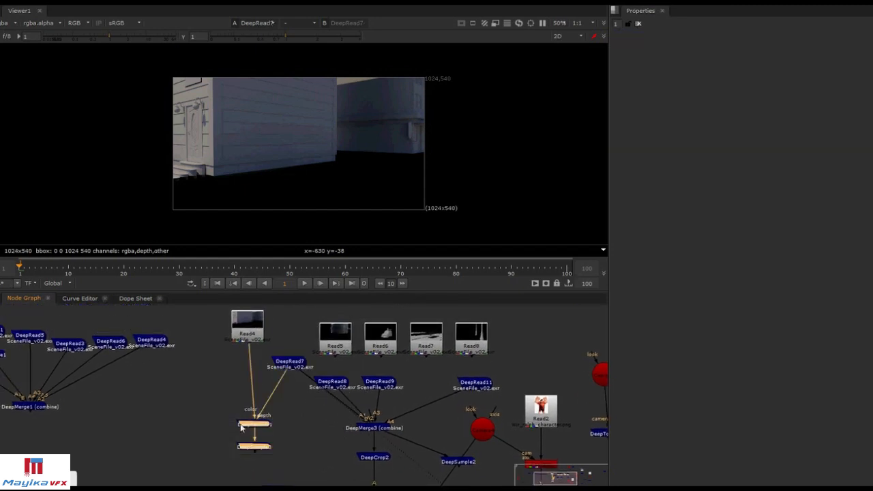
pyautogui.moveTo(270, 431); pyautogui.dragTo(219, 419)
pyautogui.moveTo(247, 327); pyautogui.dragTo(227, 323)
pyautogui.click(332, 379)
pyautogui.moveTo(332, 377); pyautogui.dragTo(326, 318)
pyautogui.moveTo(382, 337); pyautogui.dragTo(386, 320)
pyautogui.moveTo(436, 347); pyautogui.dragTo(469, 319)
# Spread DeepRead7, DeepRead8, DeepRead9 and DeepRead11 into an even row above DeepMerge3
pyautogui.moveTo(391, 384); pyautogui.dragTo(431, 368)
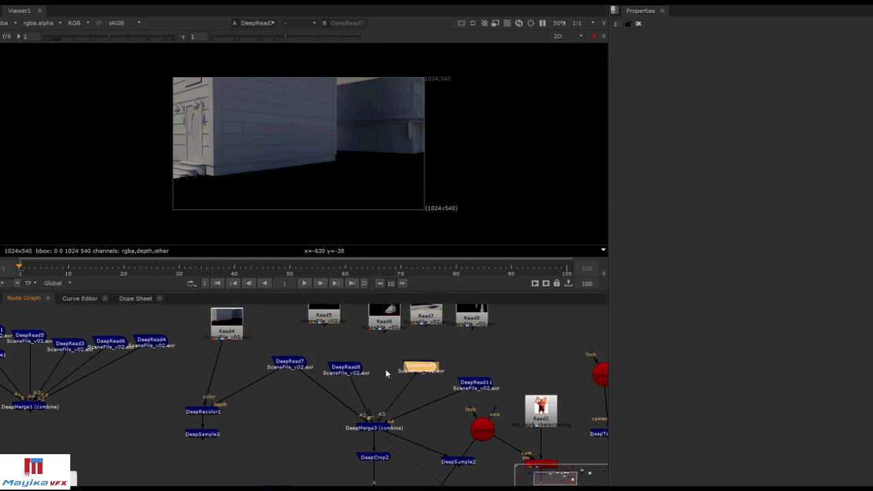
pyautogui.moveTo(360, 372); pyautogui.dragTo(379, 366)
pyautogui.moveTo(475, 383); pyautogui.dragTo(481, 367)
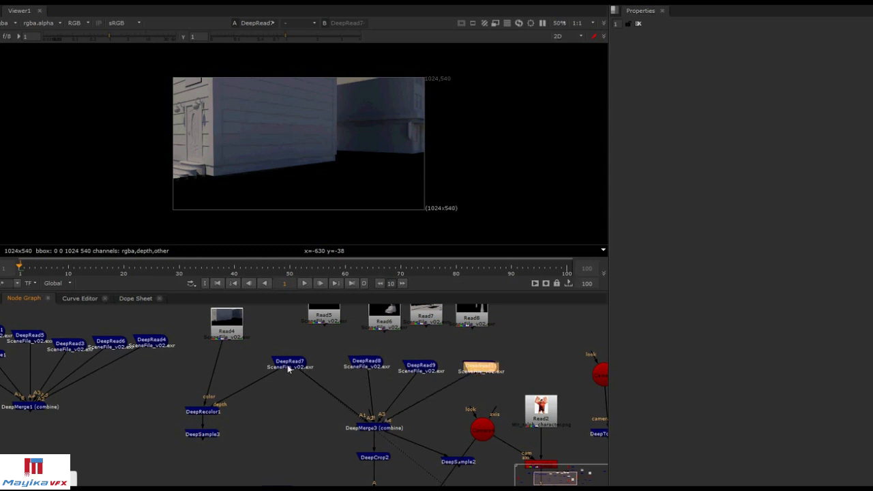
pyautogui.moveTo(290, 368); pyautogui.dragTo(298, 368)
# View the combined outputs of DeepMerge3 and DeepMerge4 to compare the scene without and with the ground
pyautogui.click(377, 428)
pyautogui.press('1')
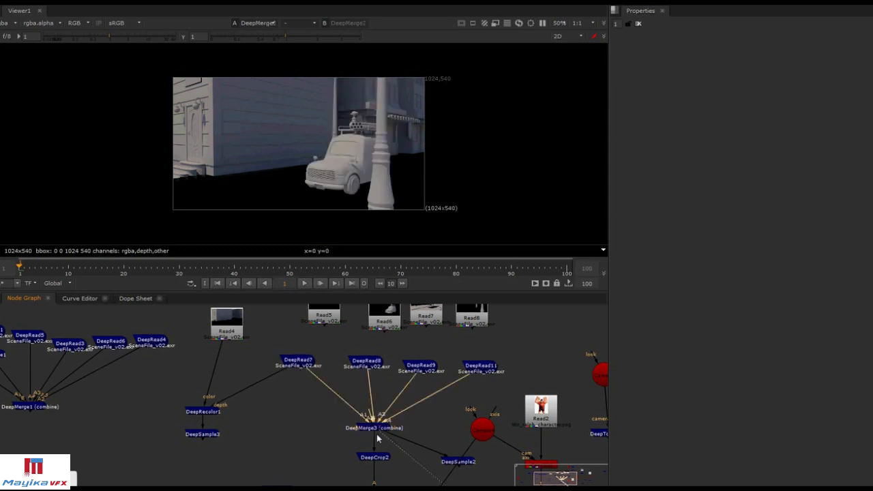
pyautogui.moveTo(377, 433); pyautogui.dragTo(382, 372, button='middle')
pyautogui.click(379, 431)
pyautogui.press('1')
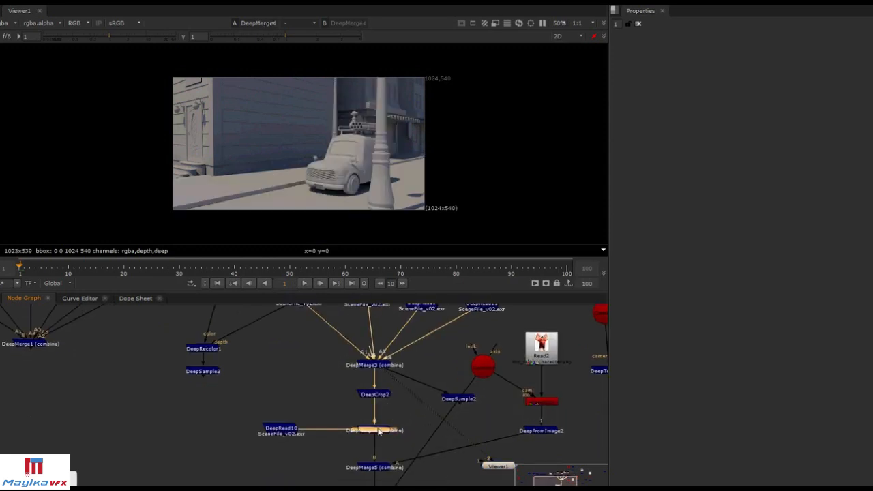
# Line up DeepMerge5 under DeepMerge4 and insert a DeepColorCorrect node on the connection between them
pyautogui.moveTo(382, 443); pyautogui.dragTo(384, 401, button='middle')
pyautogui.moveTo(407, 467); pyautogui.dragTo(384, 449)
pyautogui.click(362, 411)
pyautogui.press('Tab')
pyautogui.write('deep')
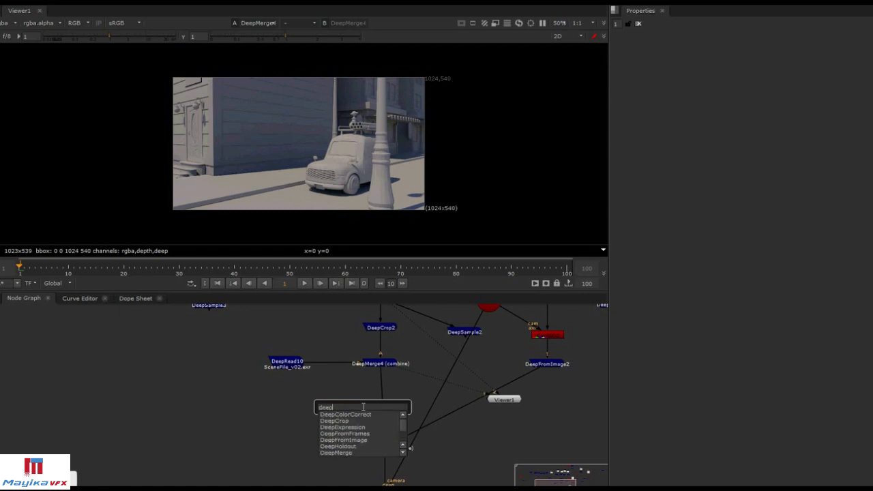
pyautogui.click(364, 414)
pyautogui.moveTo(358, 409); pyautogui.dragTo(383, 405)
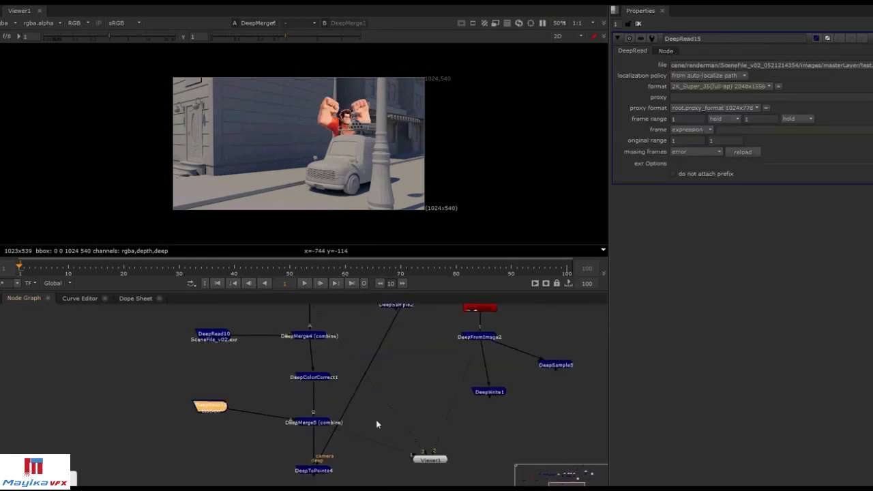
# View the DeepToPoints4 point cloud, and move that node off to the side below DeepMerge5 before viewing DeepMerge5
pyautogui.moveTo(375, 424); pyautogui.dragTo(336, 370, button='middle')
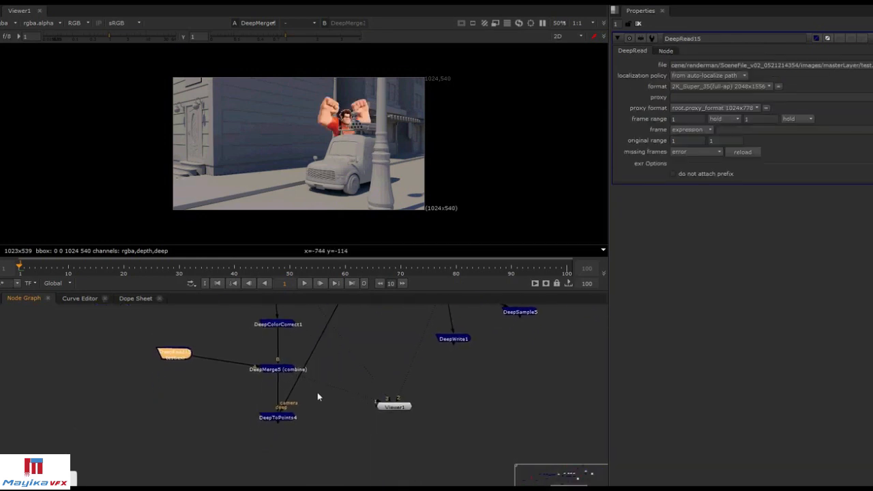
pyautogui.click(285, 418)
pyautogui.press('1')
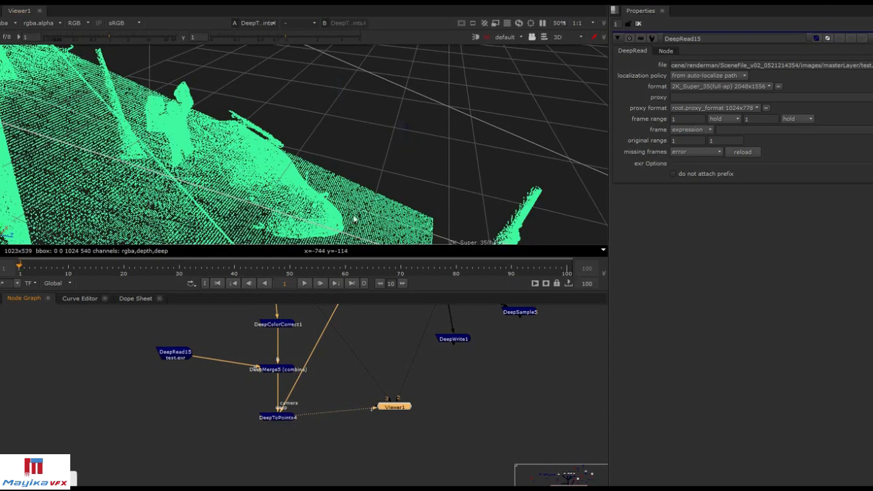
pyautogui.moveTo(287, 421); pyautogui.dragTo(343, 400)
pyautogui.click(280, 370)
pyautogui.press('1')
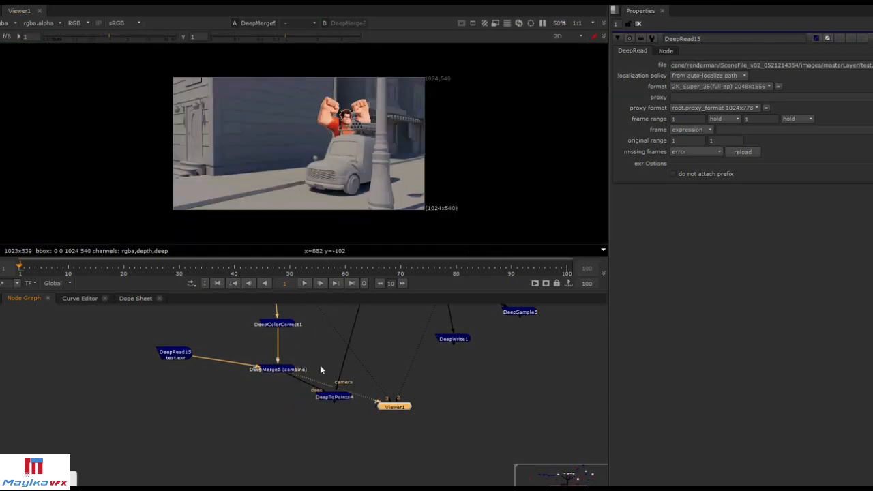
# View the output of DeepColorCorrect1 to check the street scene without the character
pyautogui.moveTo(290, 338); pyautogui.dragTo(294, 364, button='middle')
pyautogui.click(292, 351)
pyautogui.press('1')
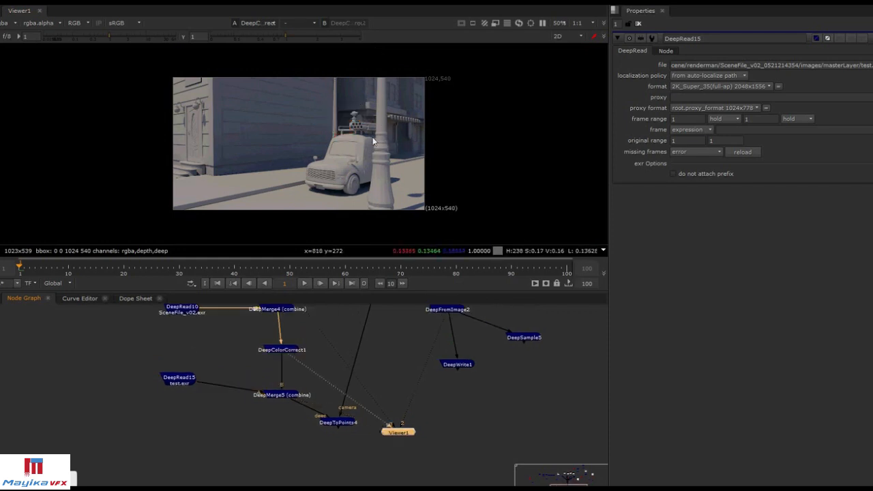
pyautogui.moveTo(403, 332); pyautogui.dragTo(398, 354, button='middle')
pyautogui.click(423, 334)
pyautogui.press('1')
pyautogui.press('1')
# Add a regular Merge node and connect its B input to the character image in Read2
pyautogui.press('Tab')
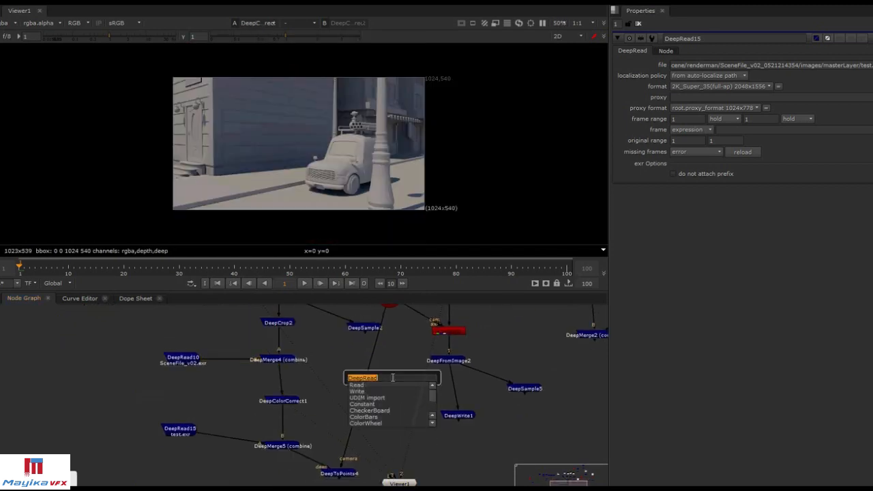
pyautogui.write('merge')
pyautogui.press('Return')
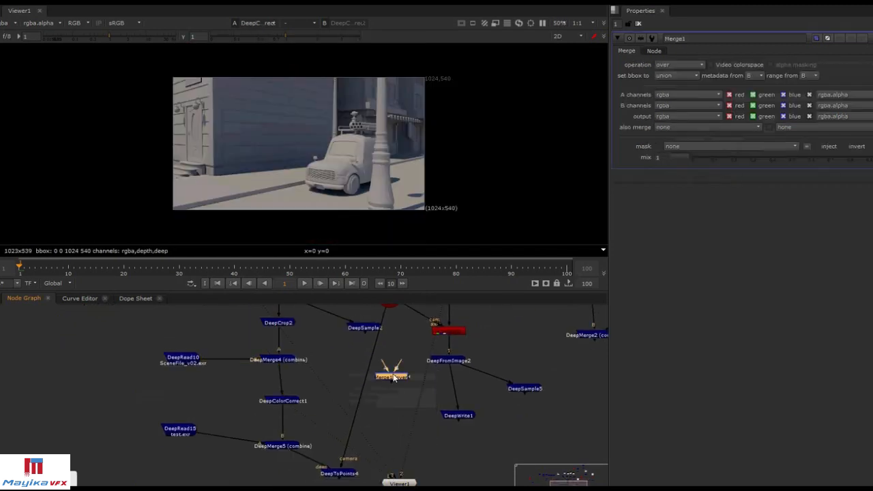
pyautogui.moveTo(398, 377); pyautogui.dragTo(391, 398)
pyautogui.moveTo(435, 363); pyautogui.dragTo(433, 401, button='middle')
pyautogui.moveTo(390, 421); pyautogui.dragTo(447, 315)
pyautogui.moveTo(413, 400); pyautogui.dragTo(430, 354, button='middle')
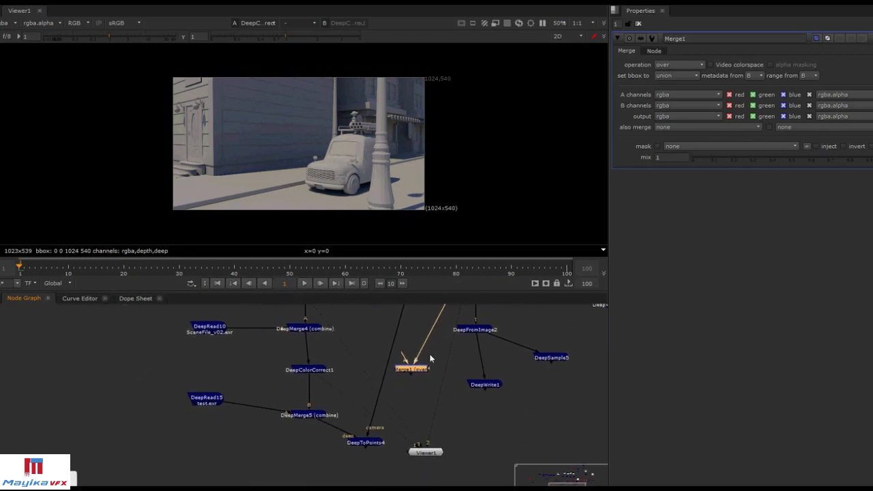
# Place Merge1 below the deep chain with DeepMerge5 moved aside, and try to connect its A input to DeepColorCorrect1
pyautogui.moveTo(408, 378); pyautogui.dragTo(312, 486)
pyautogui.moveTo(354, 463); pyautogui.dragTo(418, 431, button='middle')
pyautogui.moveTo(380, 435); pyautogui.dragTo(390, 337)
pyautogui.moveTo(387, 385); pyautogui.dragTo(430, 366)
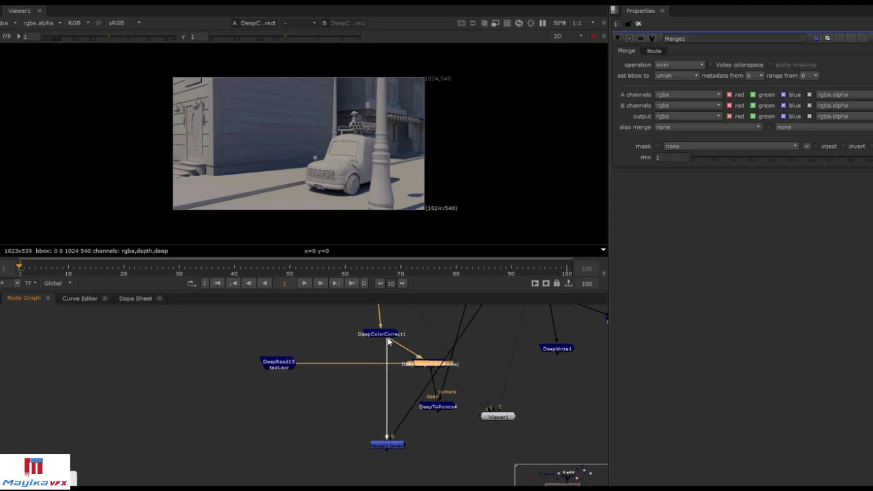
# Add a DeepToImage node fed by DeepColorCorrect1 and view its flattened output
pyautogui.click(367, 403)
pyautogui.press('Tab')
pyautogui.write('deep')
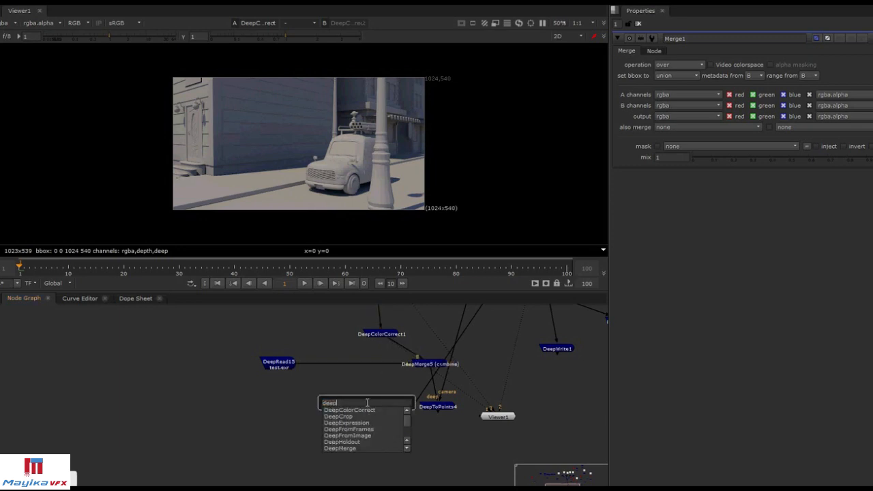
pyautogui.write('to')
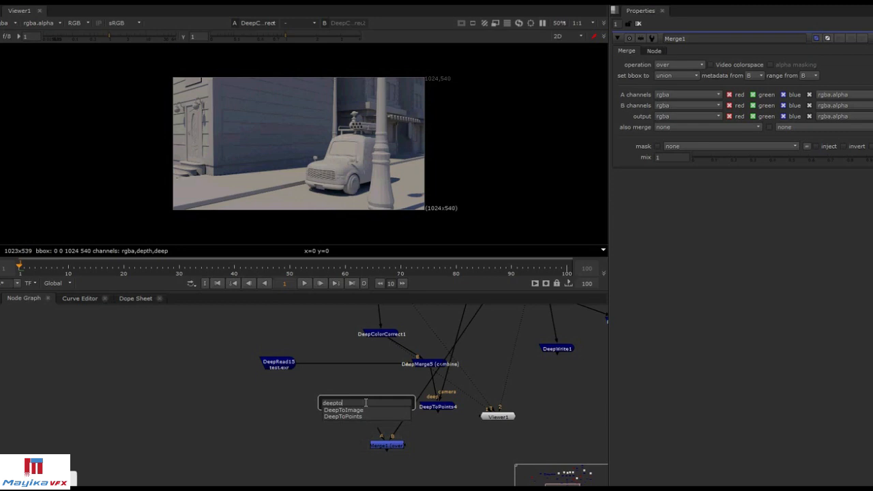
pyautogui.click(366, 409)
pyautogui.moveTo(366, 403); pyautogui.dragTo(382, 391)
pyautogui.press('1')
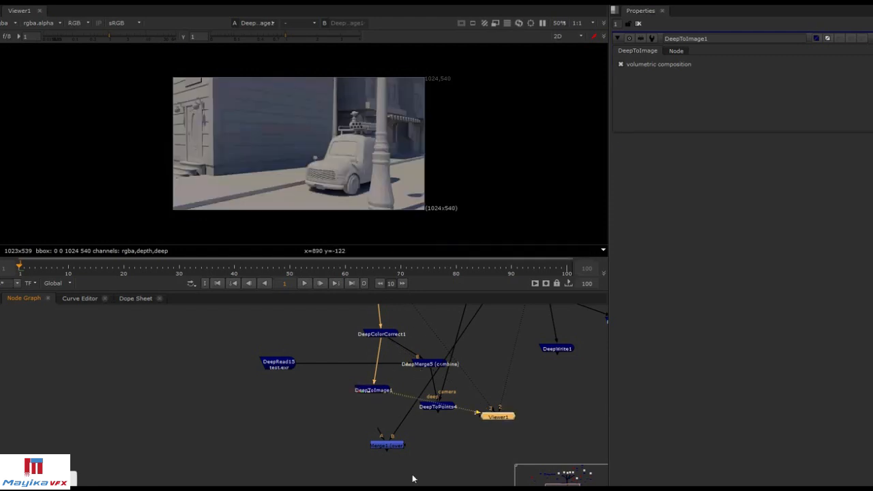
# Connect Merge1's A input to DeepToImage1 and view the merged result
pyautogui.moveTo(377, 436); pyautogui.dragTo(374, 391)
pyautogui.click(393, 447)
pyautogui.press('1')
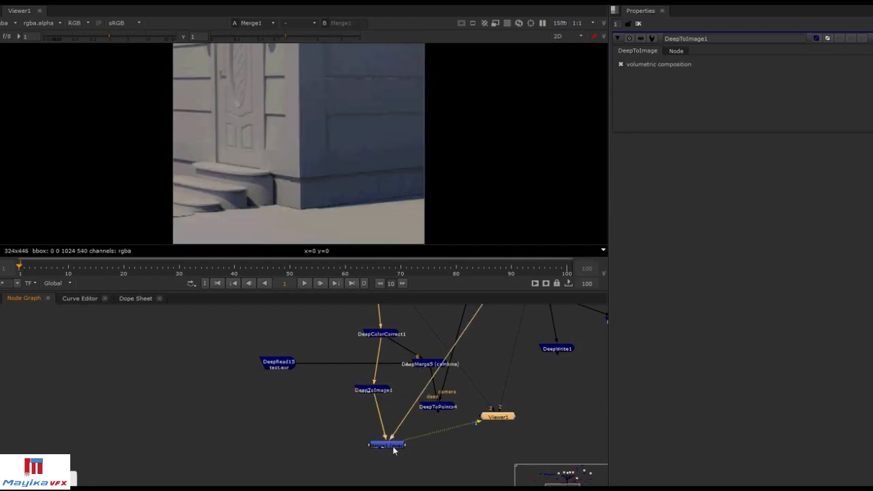
pyautogui.click(393, 447)
pyautogui.moveTo(412, 414); pyautogui.dragTo(413, 428, button='middle')
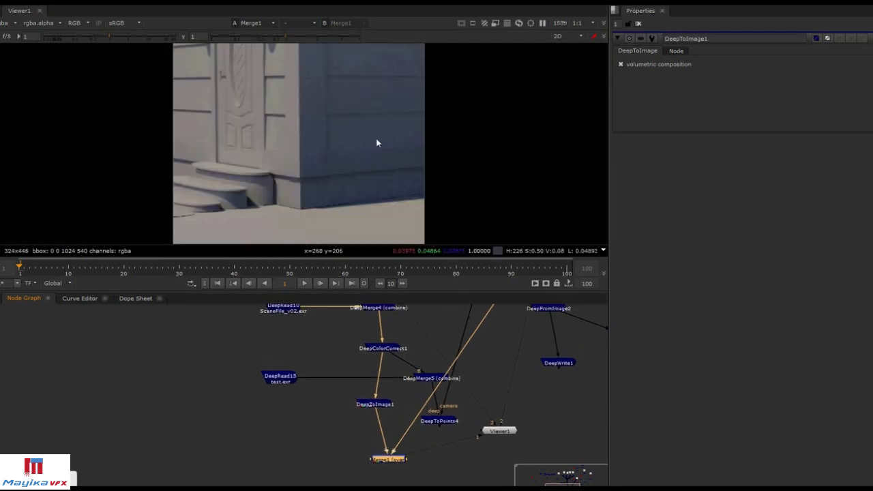
pyautogui.scroll(-4, 376, 140)
pyautogui.scroll(-3, 348, 147)
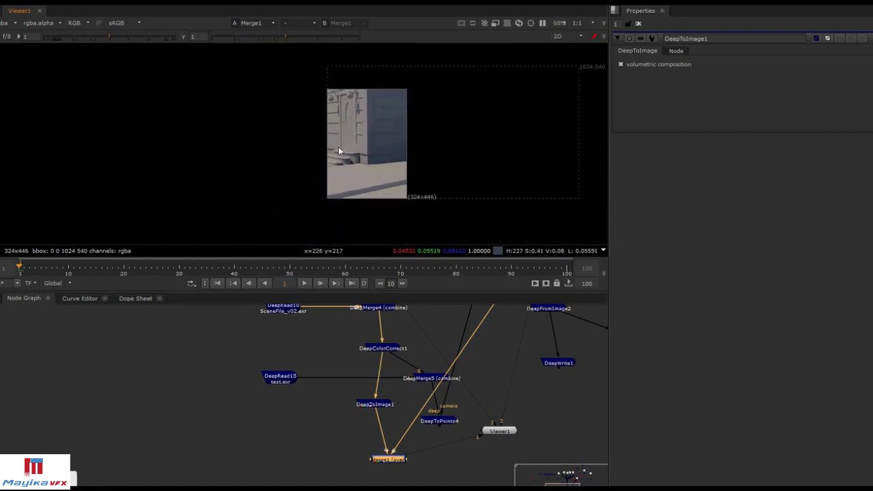
pyautogui.scroll(-1, 419, 148)
# Insert a Transform node between Read2 and Merge1 and translate the character image to x 222, y 14
pyautogui.moveTo(501, 354); pyautogui.dragTo(458, 373, button='middle')
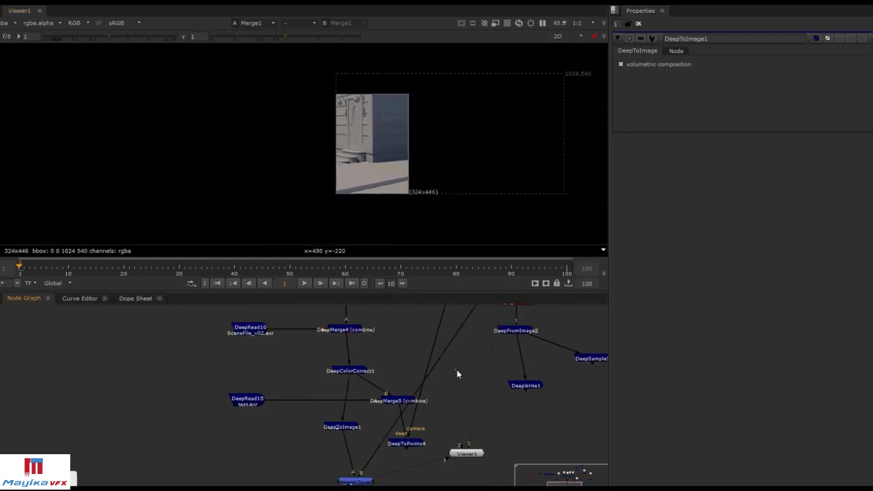
pyautogui.press('Tab')
pyautogui.write('tr')
pyautogui.press('Return')
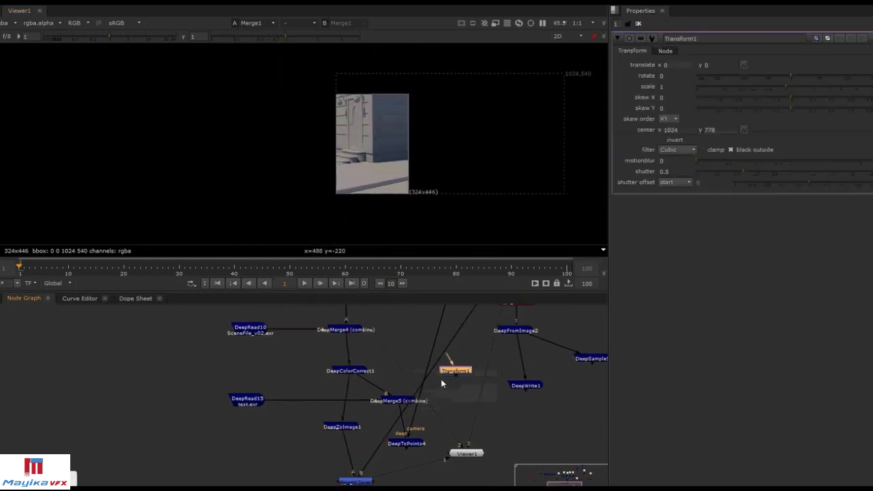
pyautogui.moveTo(455, 372); pyautogui.dragTo(455, 340)
pyautogui.scroll(-2, 487, 140)
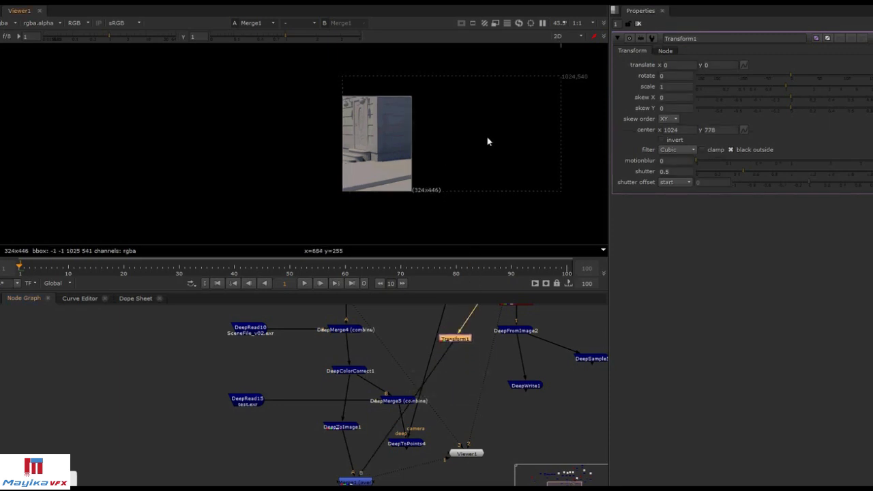
pyautogui.moveTo(529, 92); pyautogui.dragTo(490, 135, button='middle')
pyautogui.moveTo(518, 77); pyautogui.dragTo(565, 70)
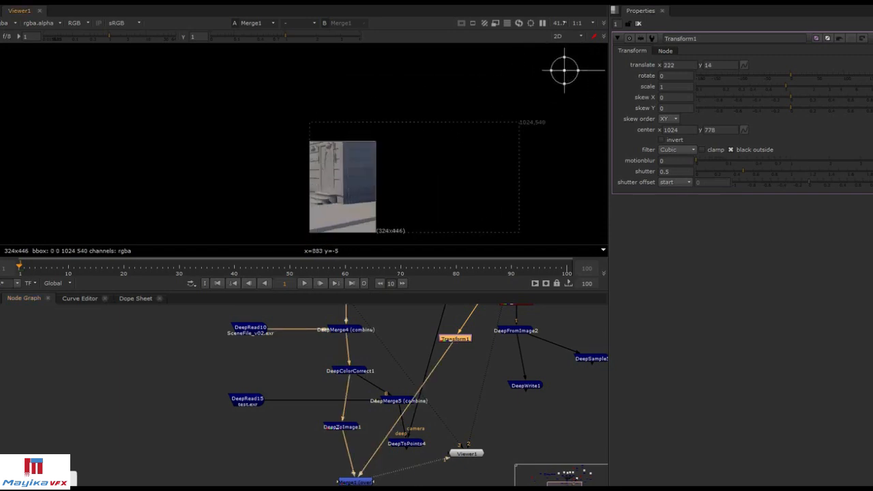
# Swap Merge1's inputs to put the character over the street, and set Transform1's translate to x 300, y -10
pyautogui.moveTo(384, 435); pyautogui.dragTo(387, 394, button='middle')
pyautogui.click(362, 437)
pyautogui.press('1')
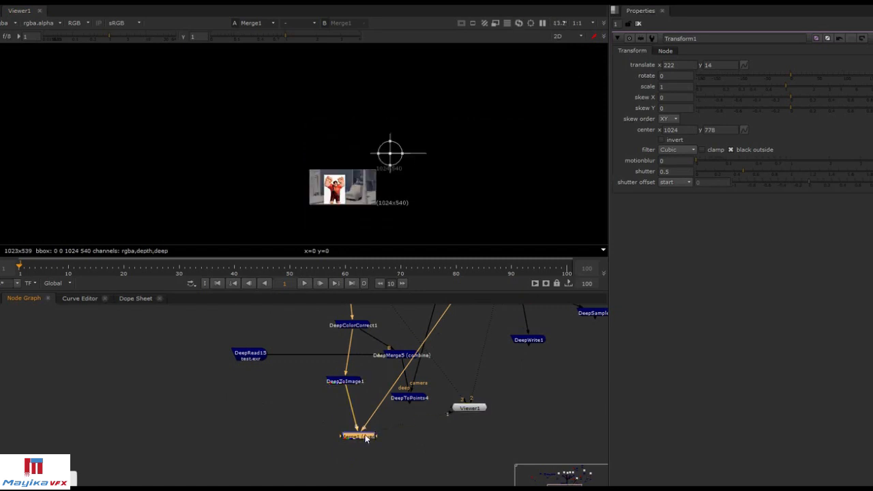
pyautogui.moveTo(390, 154); pyautogui.dragTo(396, 155)
pyautogui.press('f')
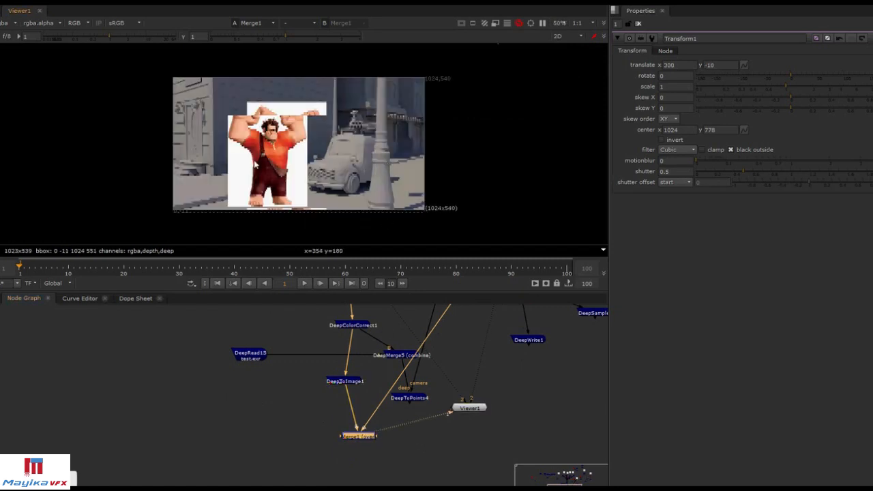
pyautogui.scroll(1, 364, 163)
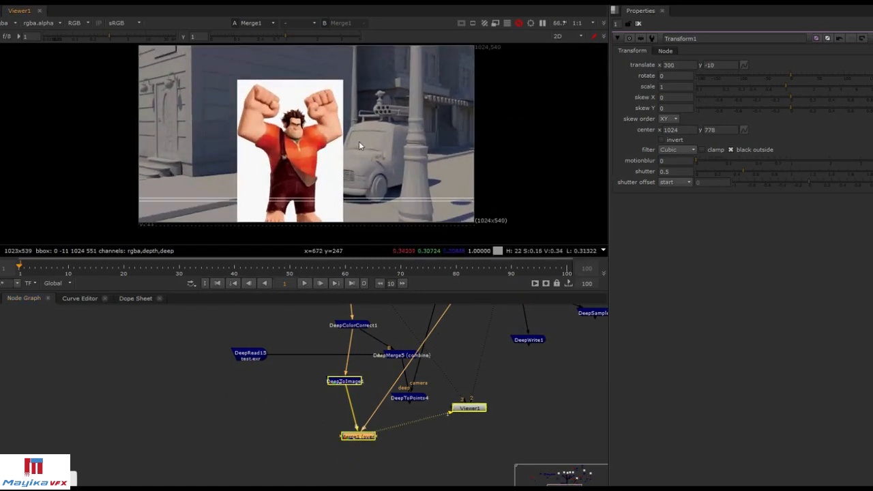
# View DeepToImage1, and try adding a DeepSample node beside it before deleting that node
pyautogui.click(344, 380)
pyautogui.press('1')
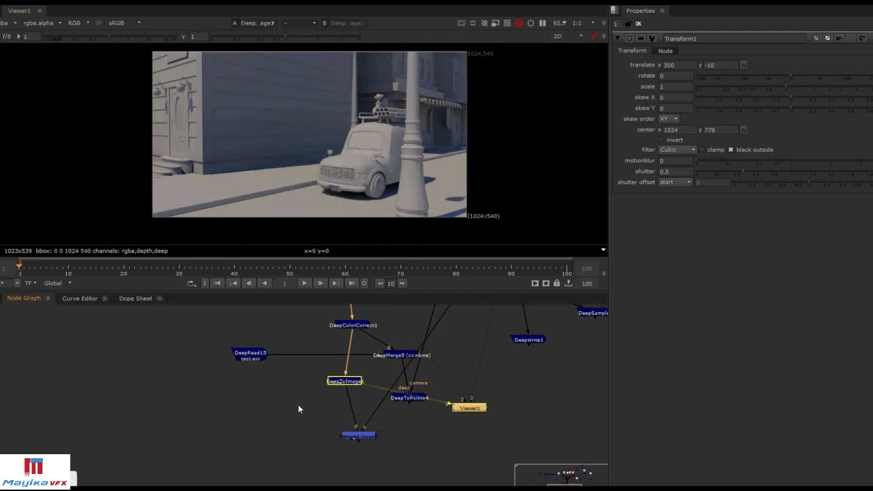
pyautogui.press('Tab')
pyautogui.write('deep')
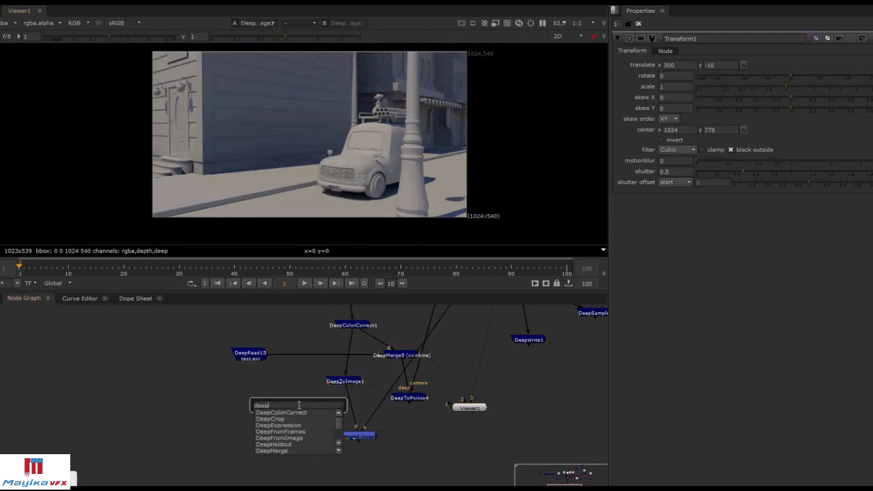
pyautogui.write('s')
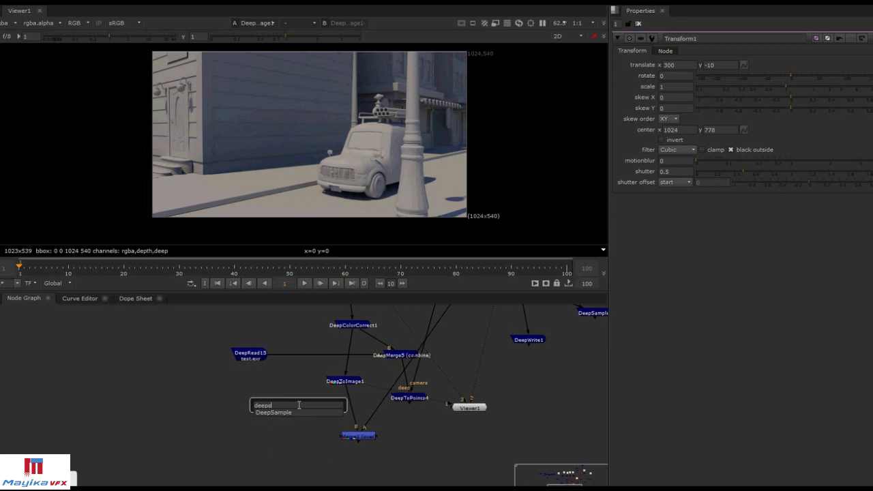
pyautogui.click(290, 412)
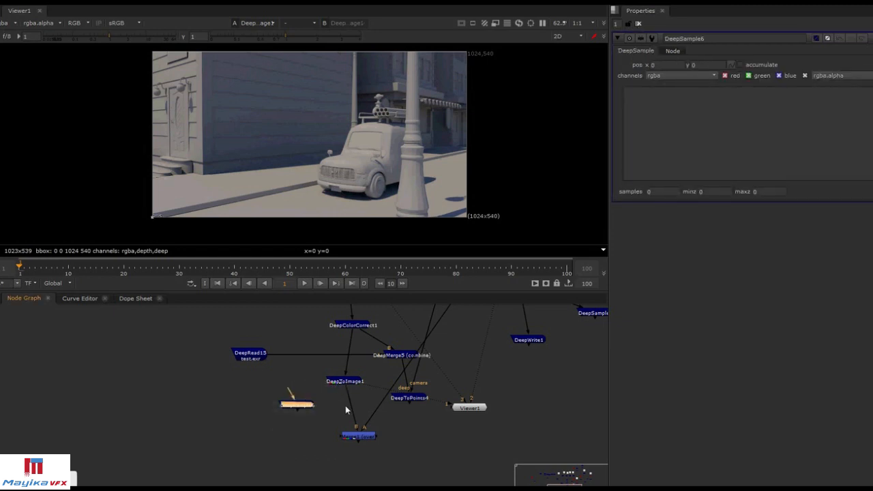
pyautogui.press('Delete')
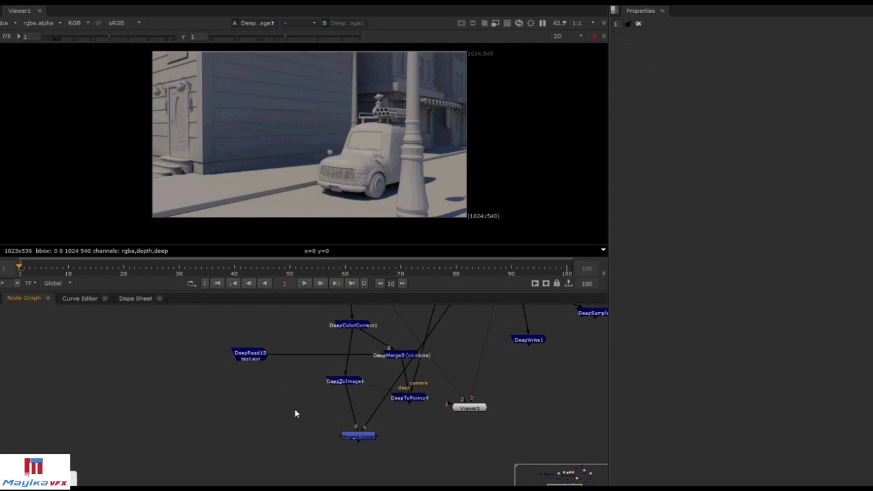
# View Merge1's output to examine the character merged over the flattened street scene
pyautogui.press('1')
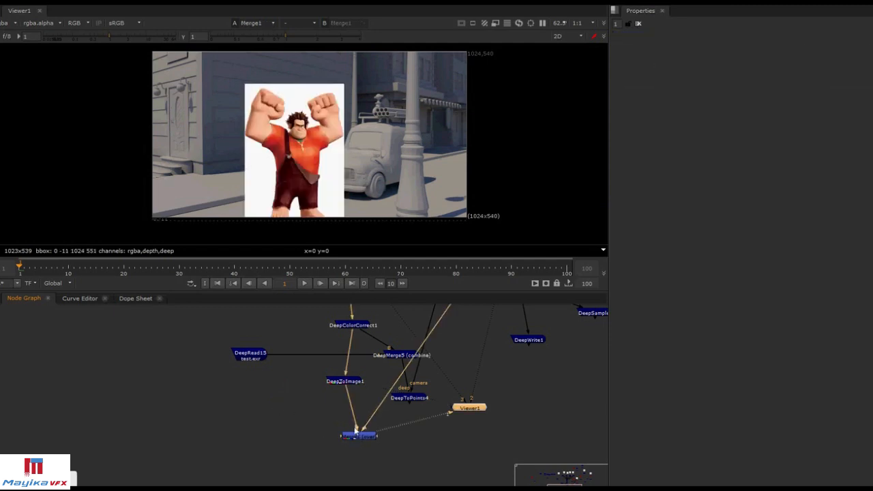
pyautogui.moveTo(442, 386); pyautogui.dragTo(441, 391, button='middle')
pyautogui.moveTo(341, 475); pyautogui.dragTo(333, 482)
pyautogui.scroll(-2, 401, 418)
pyautogui.moveTo(378, 407); pyautogui.dragTo(389, 362, button='middle')
pyautogui.scroll(3, 411, 373)
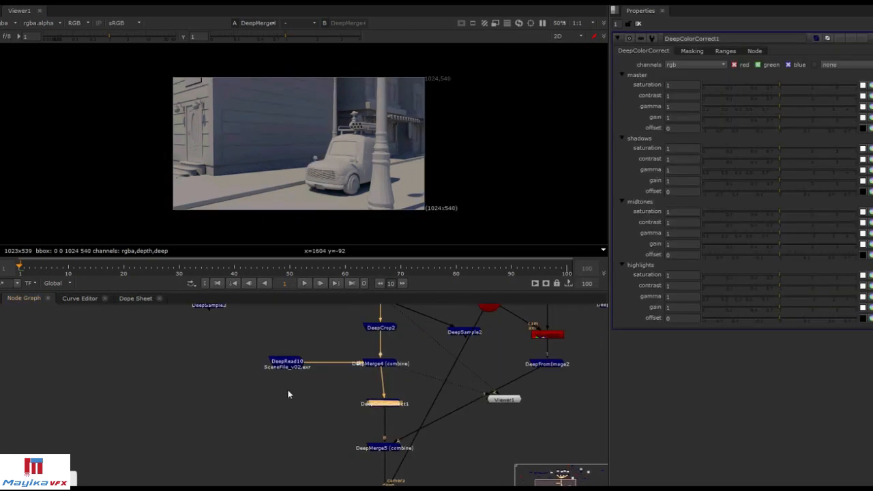
# Move the SceneFile_v01.0001.dtex DeepRead node to a clear area, open its properties and view its output
pyautogui.scroll(5, 290, 394)
pyautogui.moveTo(544, 320); pyautogui.dragTo(259, 393, button='middle')
pyautogui.moveTo(547, 413); pyautogui.dragTo(440, 401, button='middle')
pyautogui.moveTo(530, 419); pyautogui.dragTo(229, 361)
pyautogui.moveTo(230, 361); pyautogui.dragTo(418, 421, button='middle')
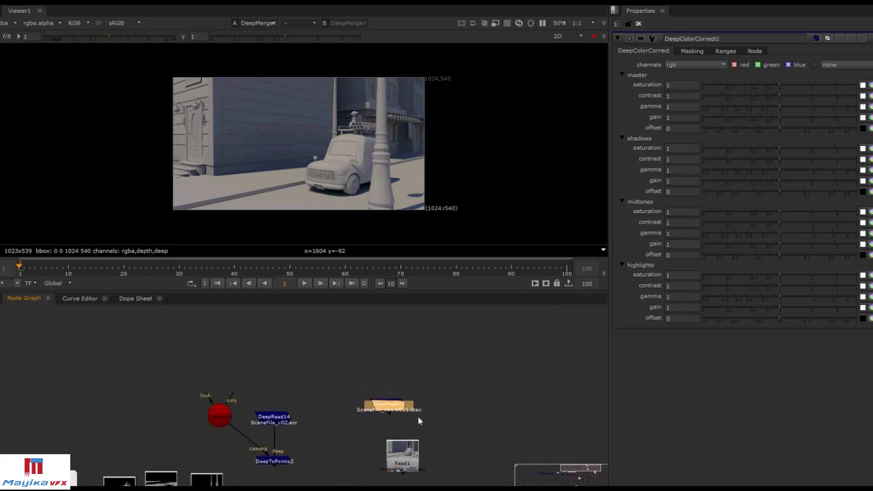
pyautogui.moveTo(386, 407); pyautogui.dragTo(363, 368)
pyautogui.doubleClick(363, 368)
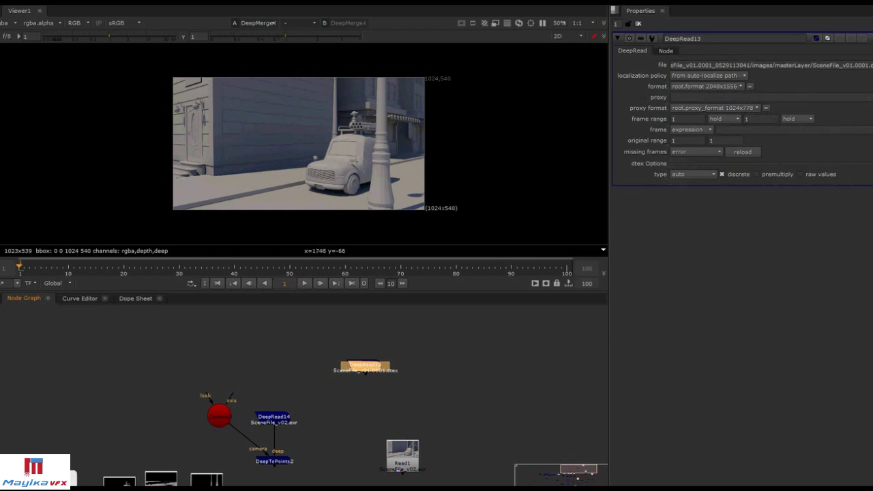
pyautogui.doubleClick(871, 65)
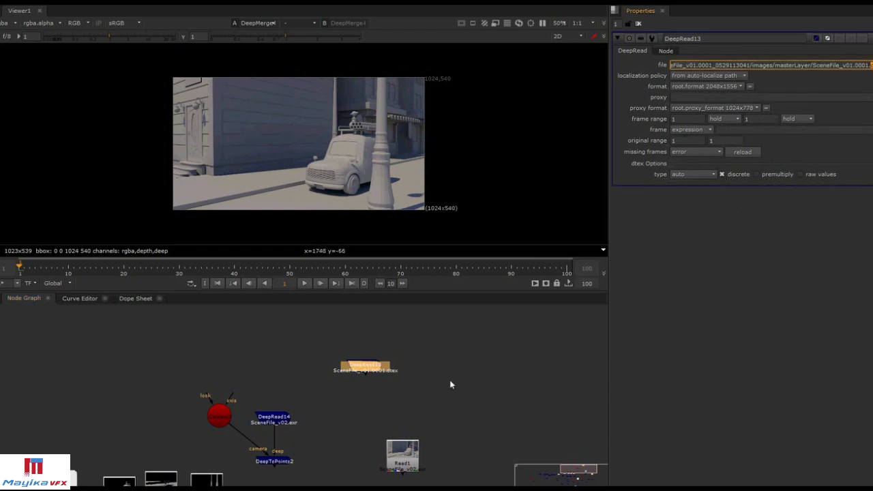
pyautogui.press('1')
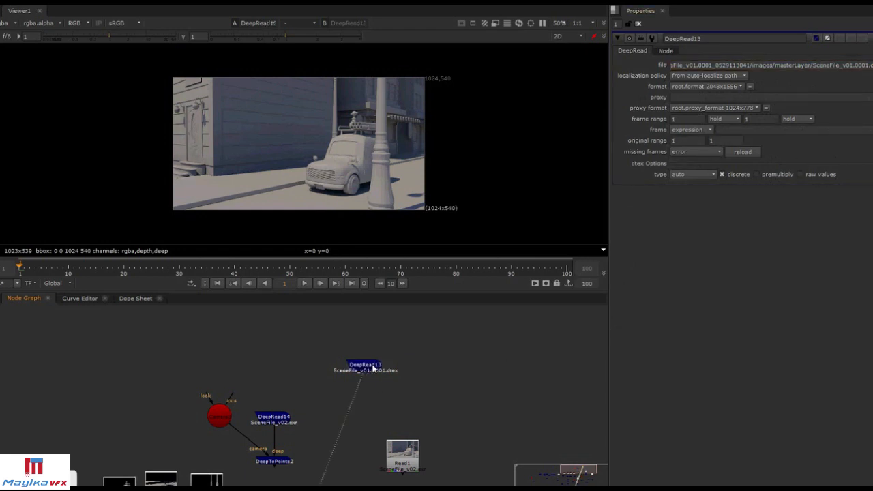
pyautogui.scroll(2, 360, 146)
pyautogui.scroll(-3, 359, 146)
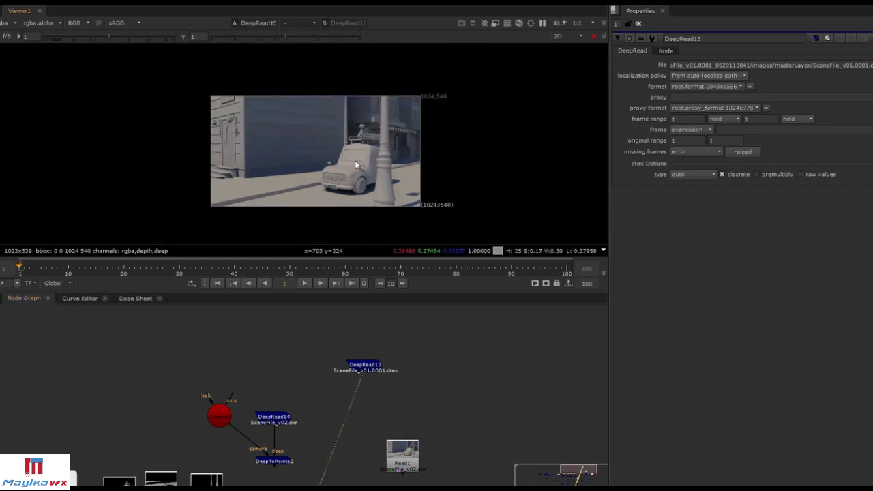
pyautogui.scroll(1, 355, 160)
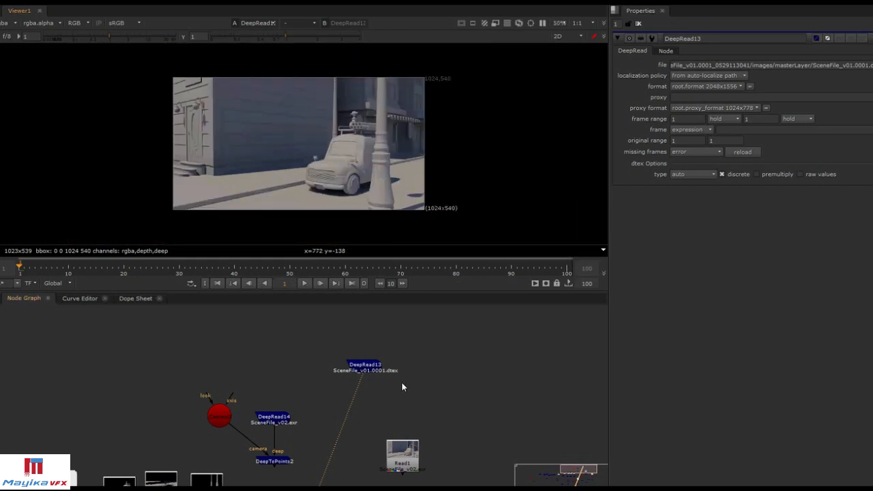
# Add a DeepSample node below DeepRead13 and sample deep values on the lamp post and building wall
pyautogui.press('Tab')
pyautogui.write('deepsam')
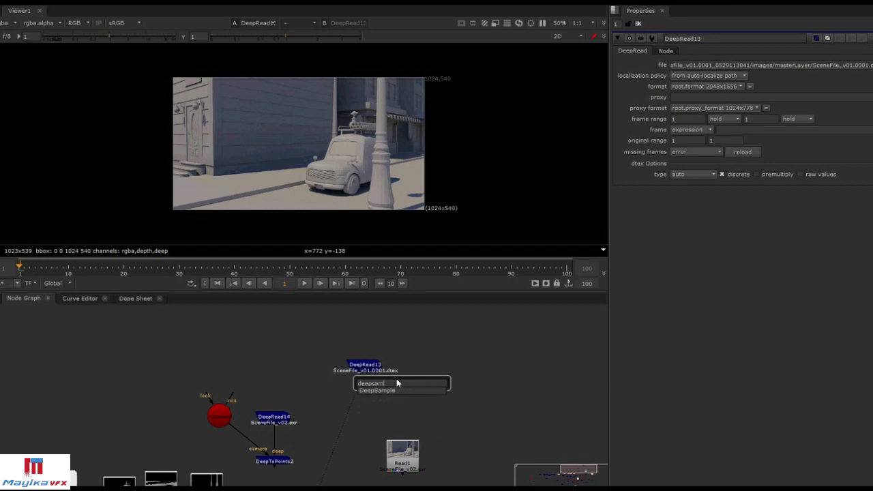
pyautogui.press('Return')
pyautogui.moveTo(400, 383); pyautogui.dragTo(365, 405)
pyautogui.click(365, 406)
pyautogui.moveTo(173, 213); pyautogui.dragTo(386, 113)
pyautogui.moveTo(408, 123)
pyautogui.mouseDown()
pyautogui.moveTo(373, 179)
pyautogui.moveTo(223, 148)
pyautogui.mouseUp()
# Compare the properties of the dtex DeepRead13 node with those of the EXR DeepRead14 node
pyautogui.doubleClick(369, 367)
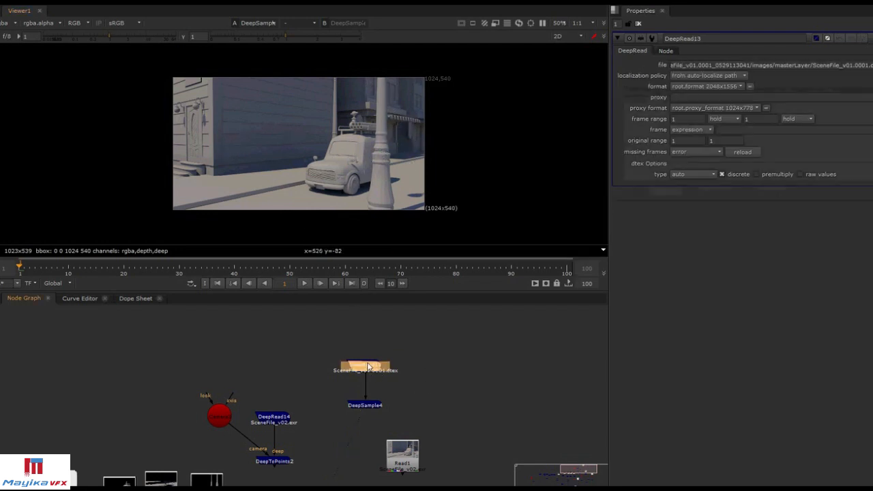
pyautogui.doubleClick(281, 421)
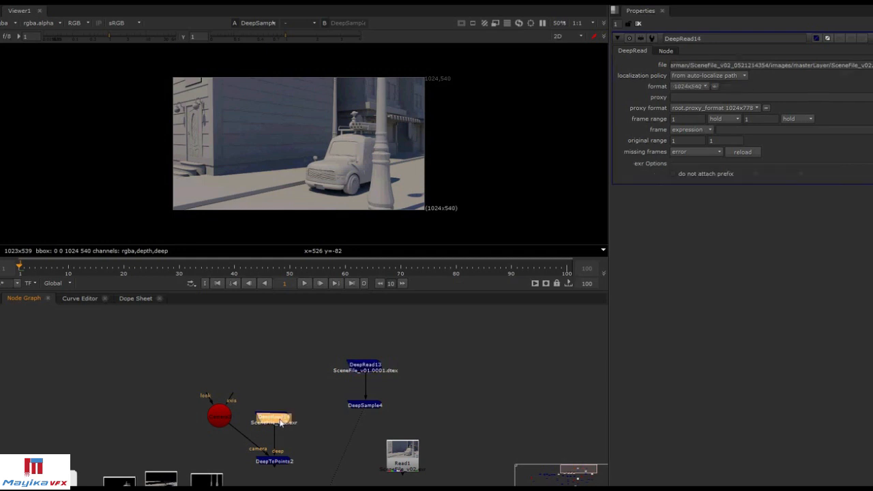
pyautogui.click(365, 369)
pyautogui.doubleClick(367, 370)
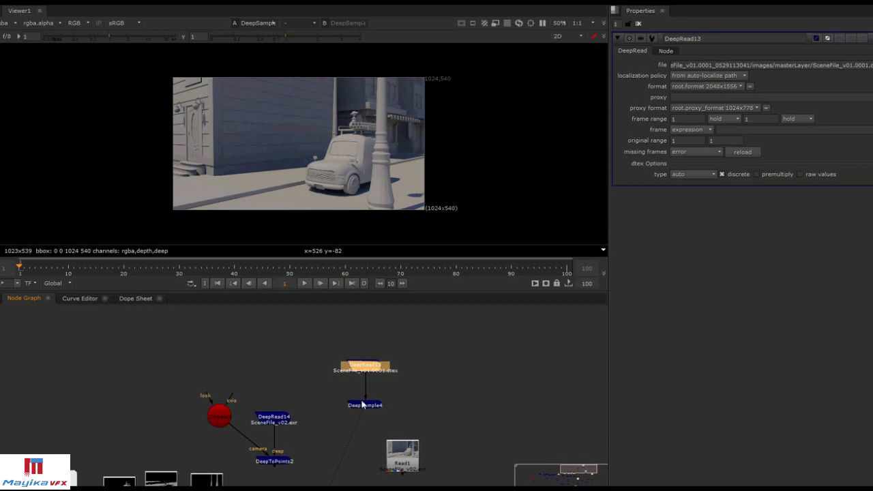
pyautogui.moveTo(362, 405); pyautogui.dragTo(360, 409)
pyautogui.moveTo(404, 409)
pyautogui.mouseDown(button='middle')
pyautogui.moveTo(475, 338)
pyautogui.moveTo(426, 377)
pyautogui.moveTo(440, 339)
pyautogui.moveTo(413, 340)
pyautogui.moveTo(497, 341)
pyautogui.moveTo(517, 332)
pyautogui.moveTo(451, 329)
pyautogui.moveTo(395, 356)
pyautogui.moveTo(398, 377)
pyautogui.moveTo(385, 352)
pyautogui.moveTo(402, 349)
pyautogui.mouseUp(button='middle')
pyautogui.moveTo(326, 374); pyautogui.dragTo(381, 343, button='middle')
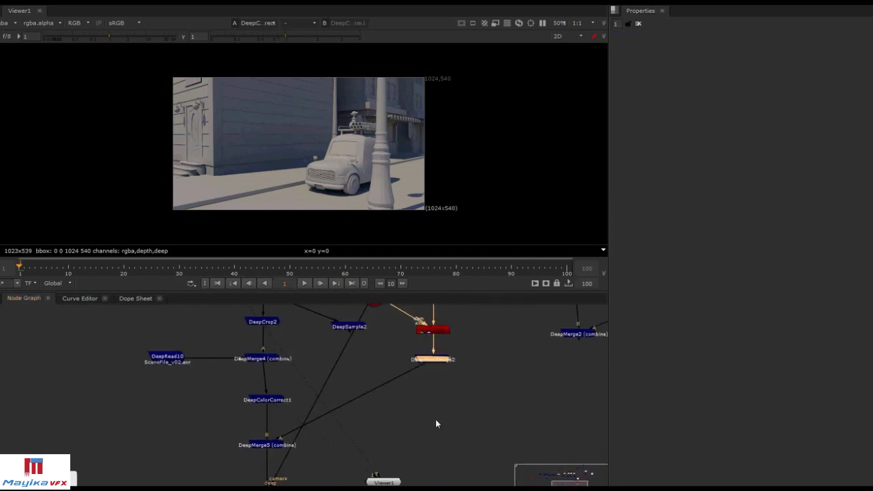
# View DeepFromImage2, connect a new DeepSample node to it and sample the character at about x 728, y 296
pyautogui.click(436, 418)
pyautogui.moveTo(444, 381); pyautogui.dragTo(437, 415, button='middle')
pyautogui.click(430, 401)
pyautogui.press('1')
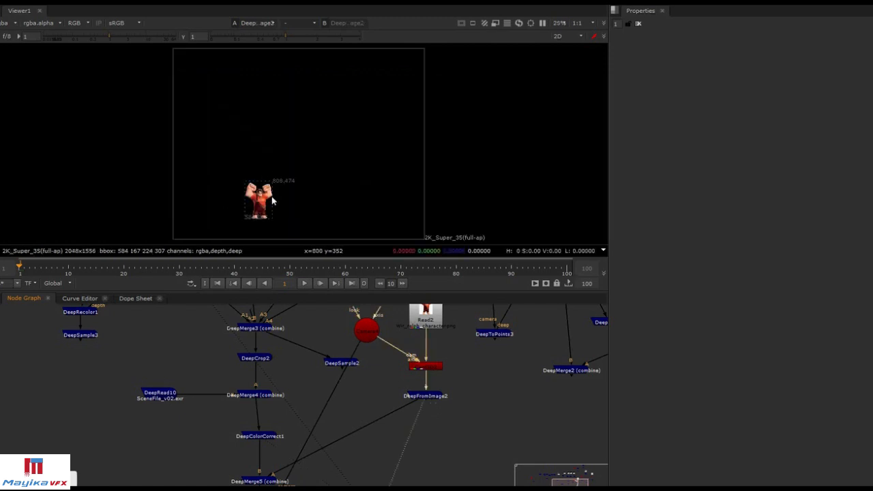
pyautogui.press('Tab')
pyautogui.write('de')
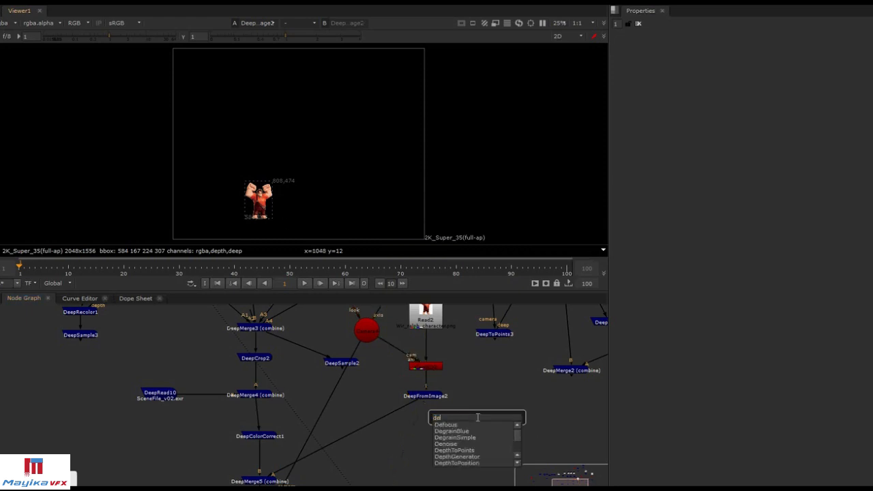
pyautogui.write('epsample')
pyautogui.press('Return')
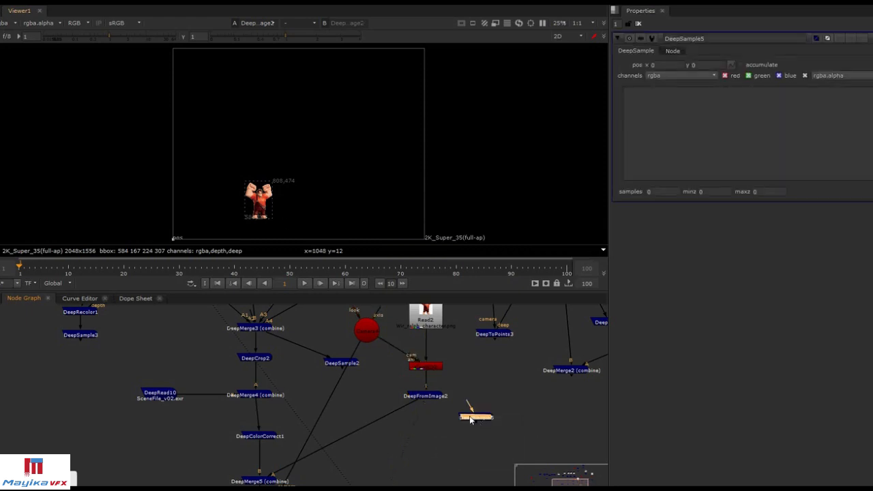
pyautogui.moveTo(468, 403); pyautogui.dragTo(427, 396)
pyautogui.moveTo(464, 419); pyautogui.dragTo(444, 440)
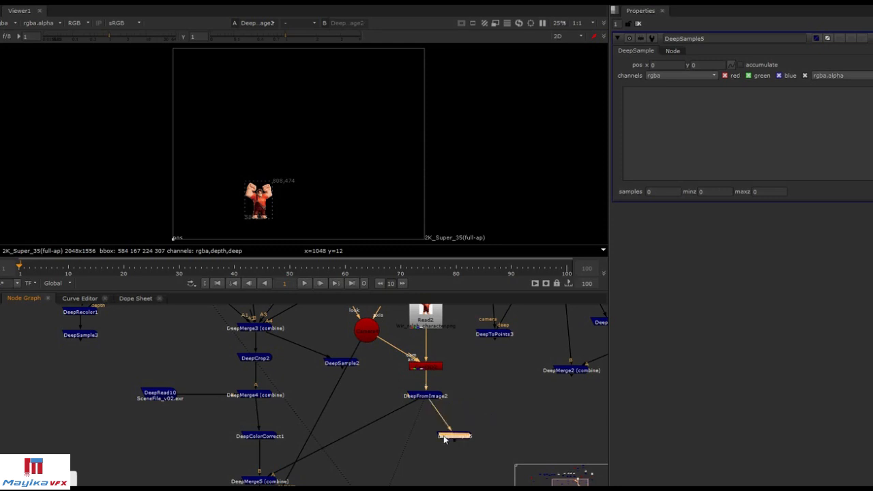
pyautogui.moveTo(175, 238); pyautogui.dragTo(264, 212)
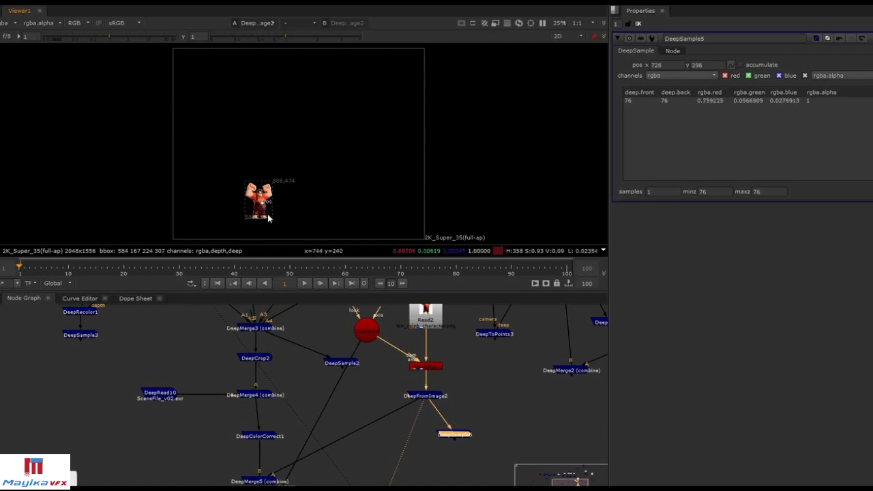
pyautogui.moveTo(452, 435); pyautogui.dragTo(499, 424)
# Add a DeepWrite node below DeepFromImage2 and connect its input to that node
pyautogui.click(448, 437)
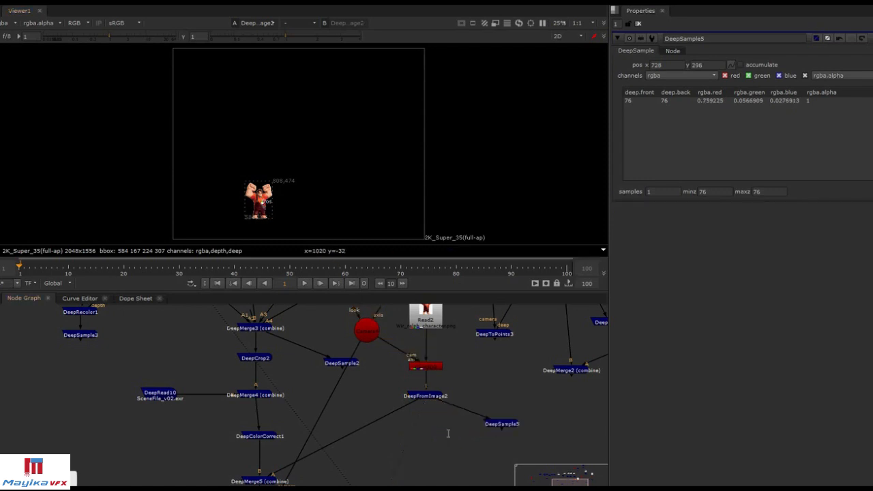
pyautogui.press('Tab')
pyautogui.write('deepwri')
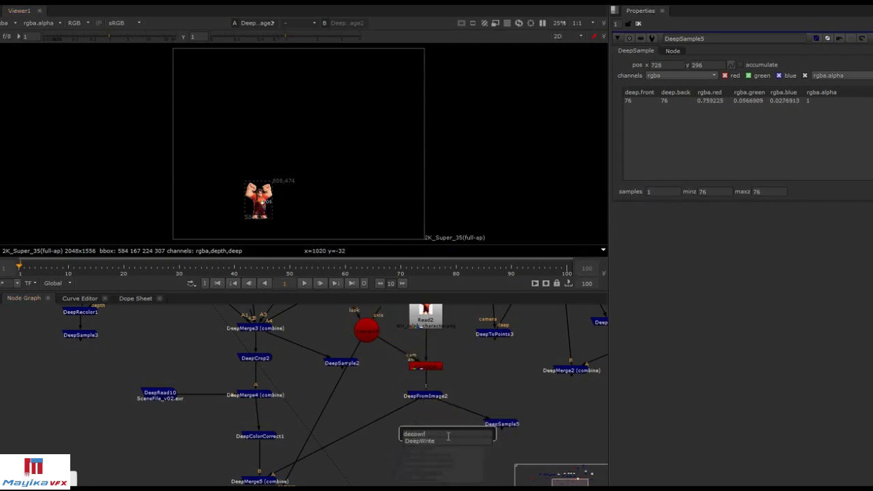
pyautogui.press('Return')
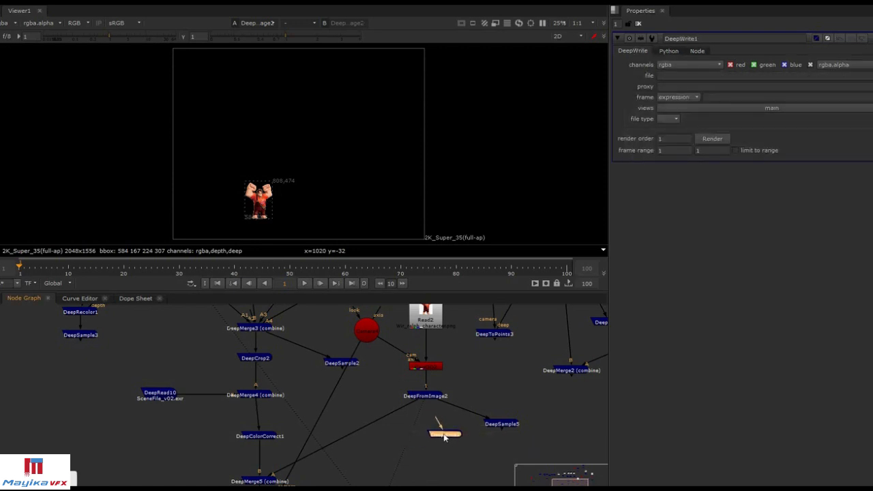
pyautogui.moveTo(447, 439); pyautogui.dragTo(453, 414, button='middle')
pyautogui.moveTo(436, 413); pyautogui.dragTo(436, 371)
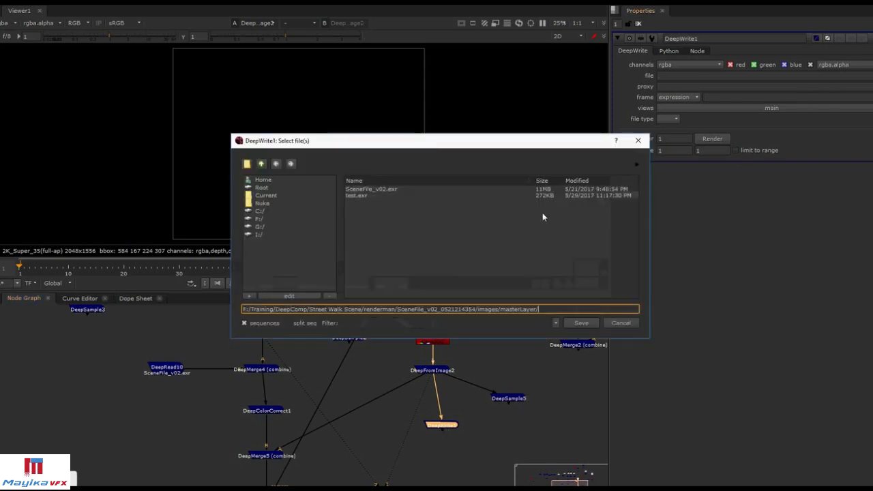
# Set DeepWrite1's output file to test.exr in the masterLayer folder, accepting overwriting the existing file
pyautogui.click(364, 196)
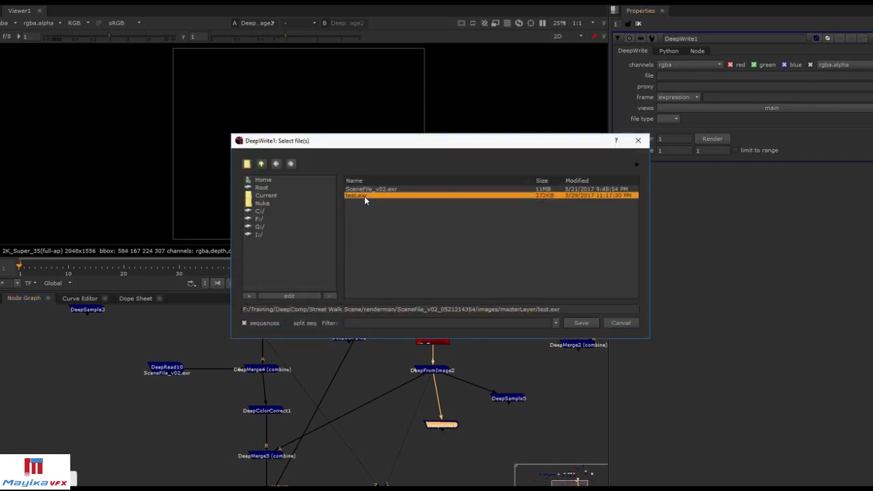
pyautogui.click(580, 323)
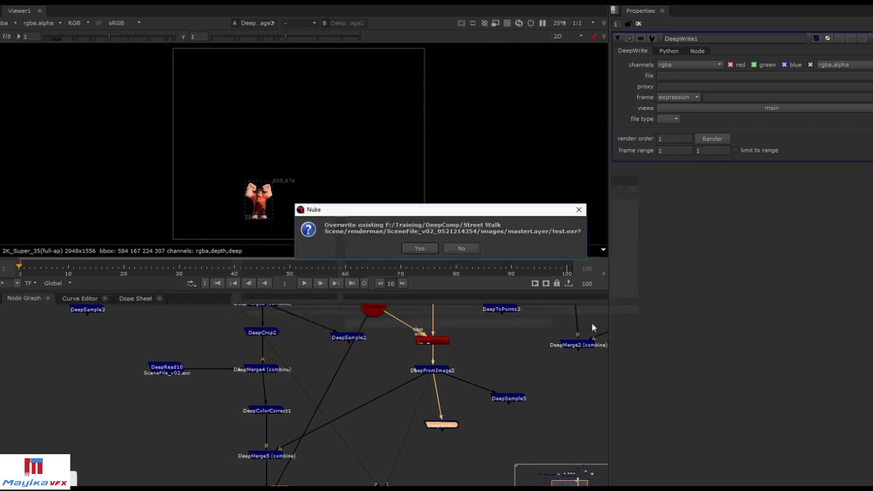
pyautogui.click(421, 249)
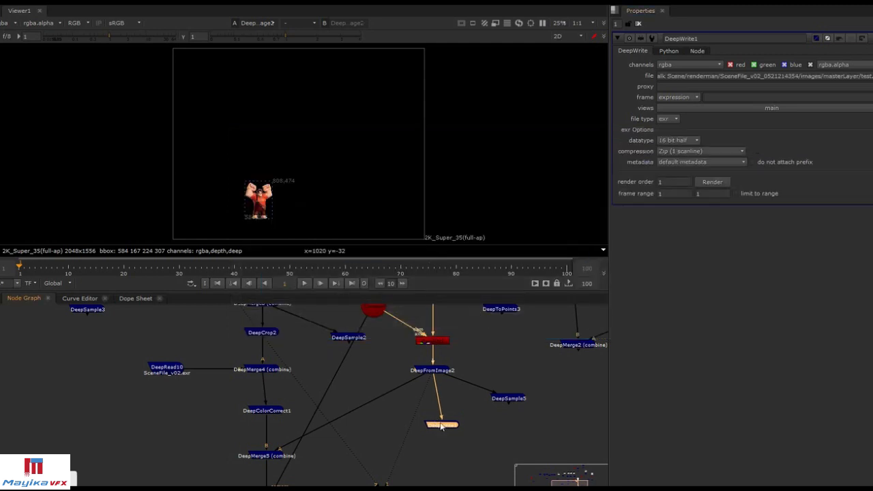
# Set DeepWrite1's datatype to 32 bit float and render the deep EXR
pyautogui.click(675, 151)
pyautogui.click(721, 140)
pyautogui.click(679, 140)
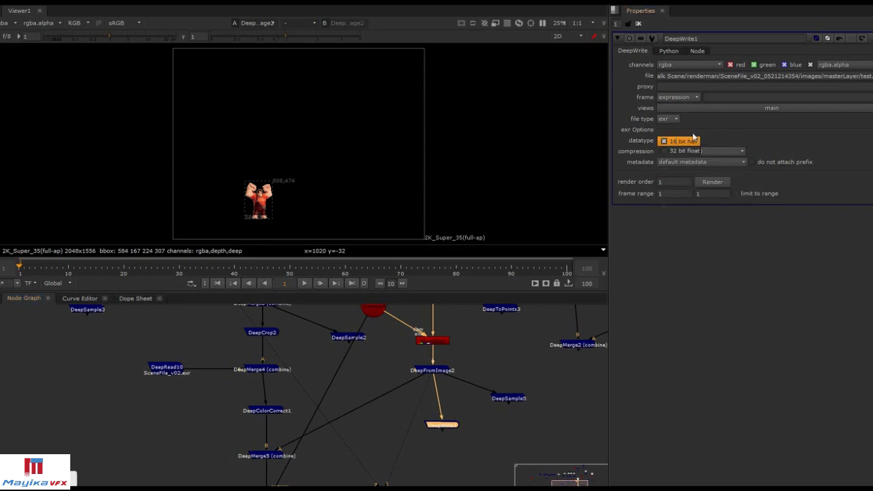
pyautogui.click(693, 151)
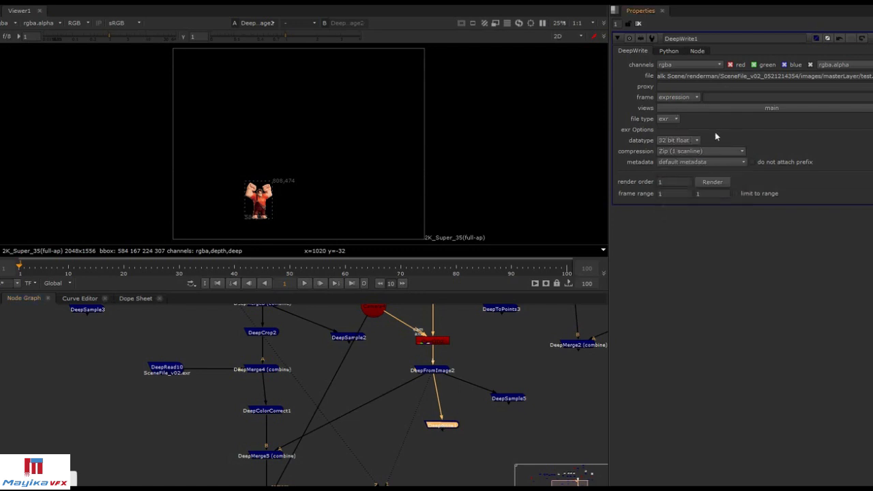
pyautogui.click(711, 182)
pyautogui.click(431, 256)
# View DeepFromImage2 and the DeepMerge5 composite to check the character behind the van
pyautogui.moveTo(394, 387); pyautogui.dragTo(437, 371, button='middle')
pyautogui.click(470, 357)
pyautogui.press('1')
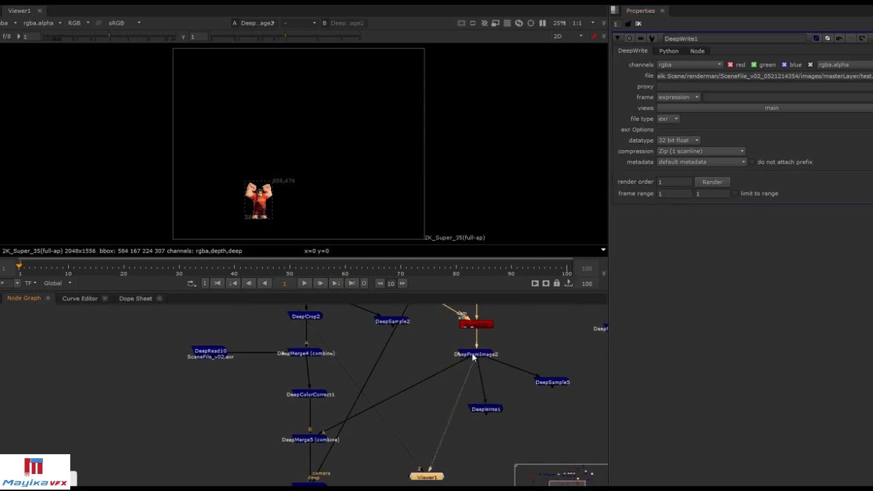
pyautogui.click(327, 439)
pyautogui.press('1')
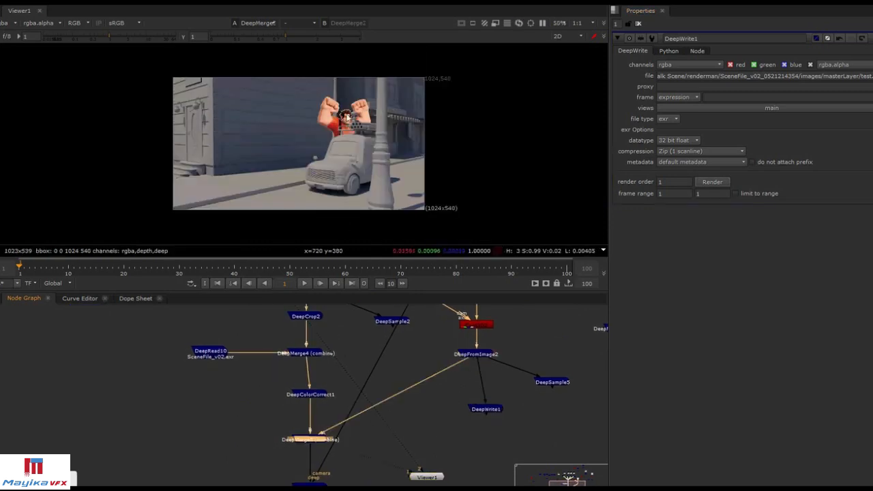
pyautogui.moveTo(338, 173)
pyautogui.mouseDown(button='middle')
pyautogui.moveTo(361, 172)
pyautogui.moveTo(341, 176)
pyautogui.mouseUp(button='middle')
# Add a DeepRead node loading test.exr from the masterLayer folder and place it below DeepRead10
pyautogui.click(233, 396)
pyautogui.press('Tab')
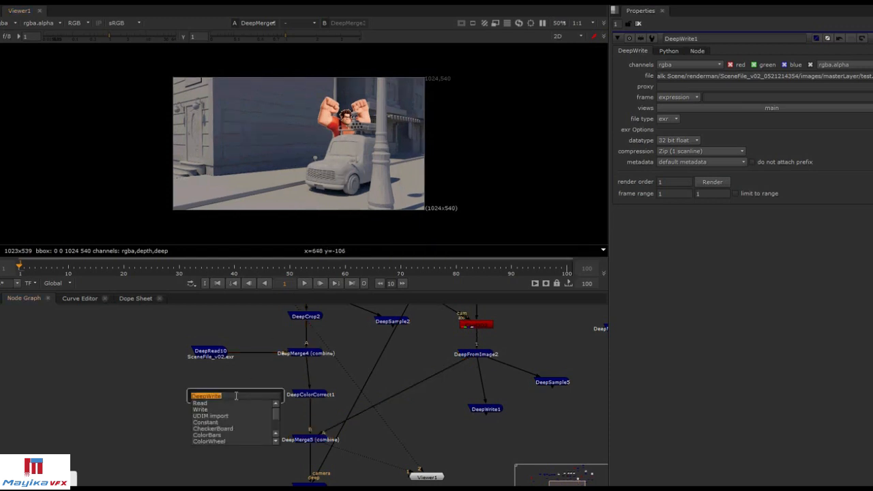
pyautogui.write('deep')
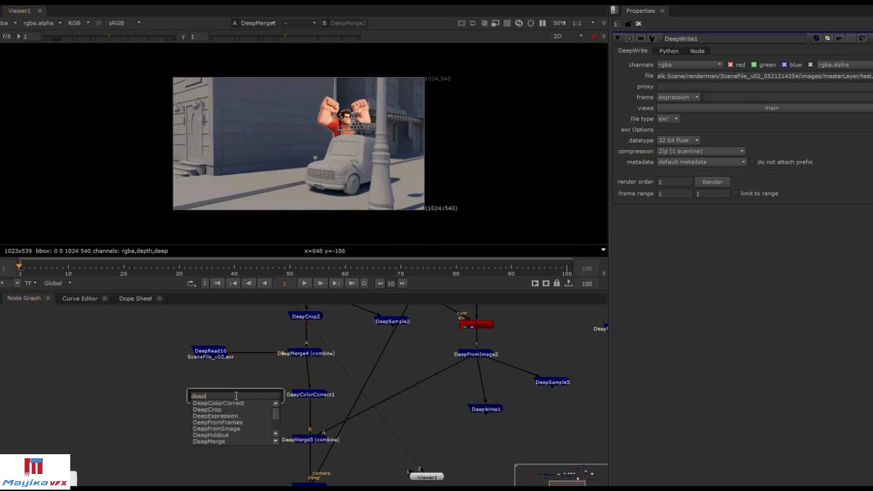
pyautogui.write('read')
pyautogui.press('Return')
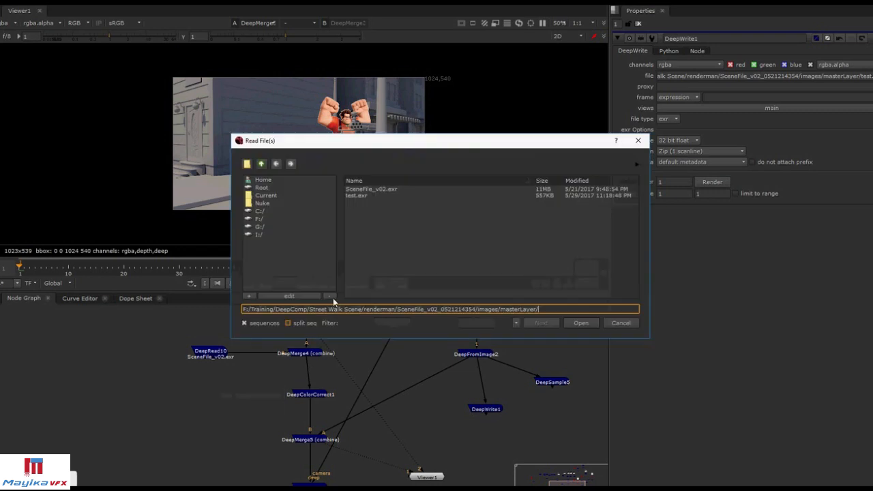
pyautogui.click(372, 195)
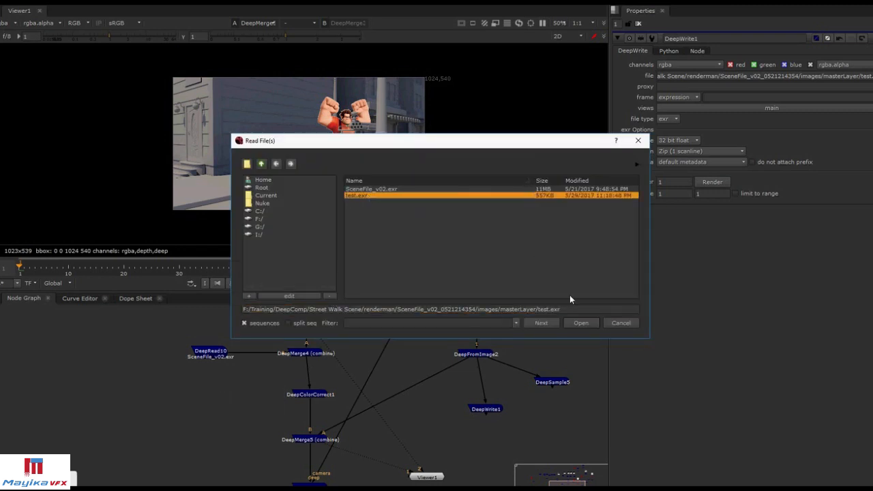
pyautogui.click(578, 323)
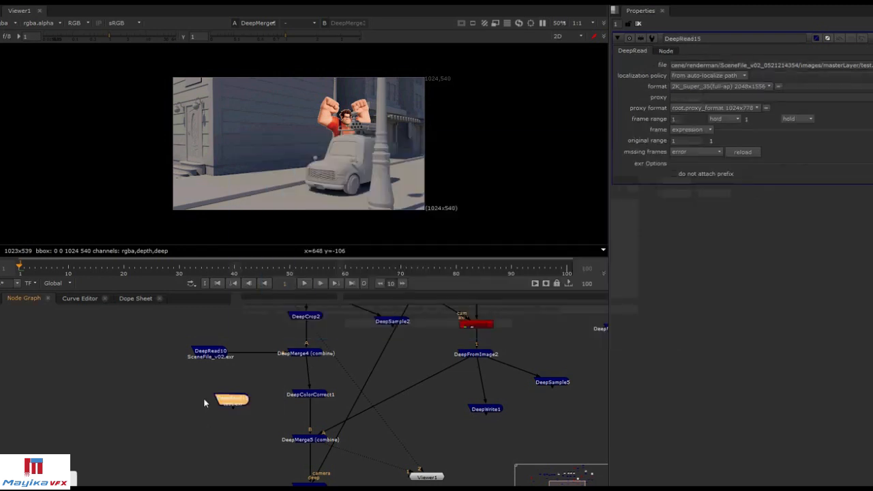
pyautogui.moveTo(231, 400); pyautogui.dragTo(213, 406)
# Compare the outputs of the test.exr DeepRead node, DeepFromImage2 and DeepColorCorrect1 in the viewer
pyautogui.press('1')
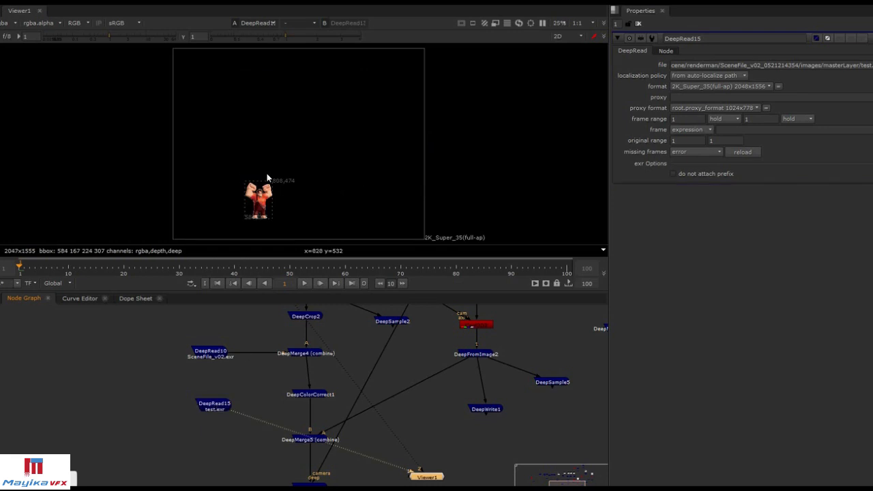
pyautogui.click(477, 356)
pyautogui.press('1')
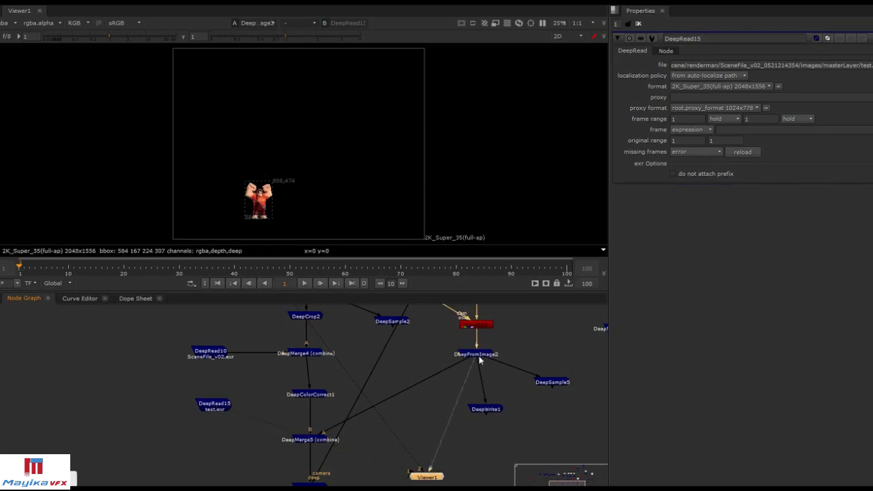
pyautogui.click(325, 396)
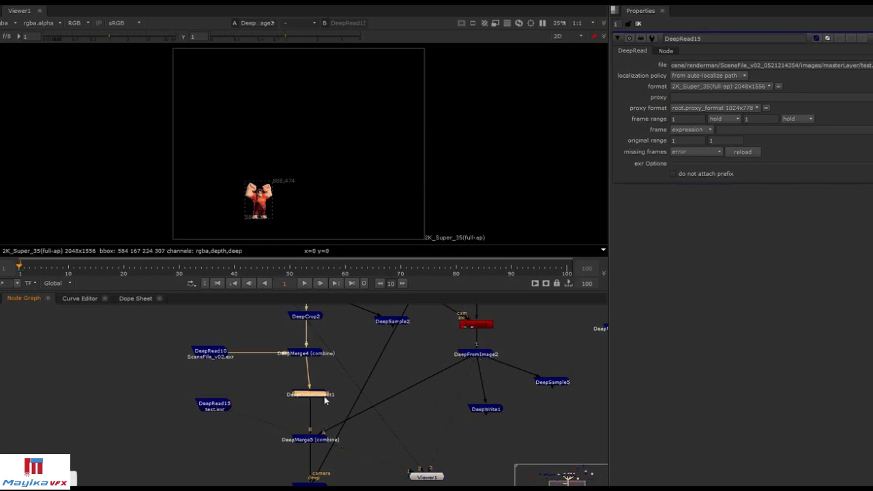
pyautogui.press('1')
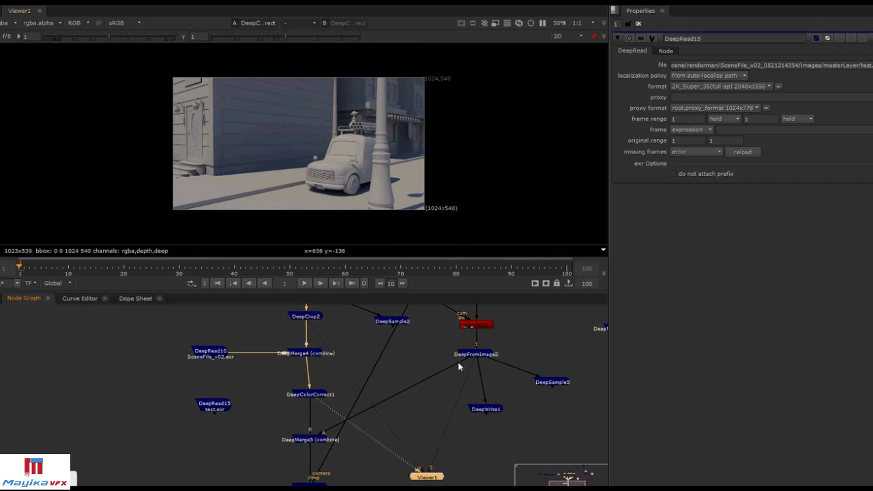
# Reconnect DeepMerge5's A input from DeepFromImage2 to the test.exr DeepRead node and view the merged result
pyautogui.moveTo(459, 366)
pyautogui.mouseDown()
pyautogui.moveTo(220, 443)
pyautogui.moveTo(214, 411)
pyautogui.mouseUp()
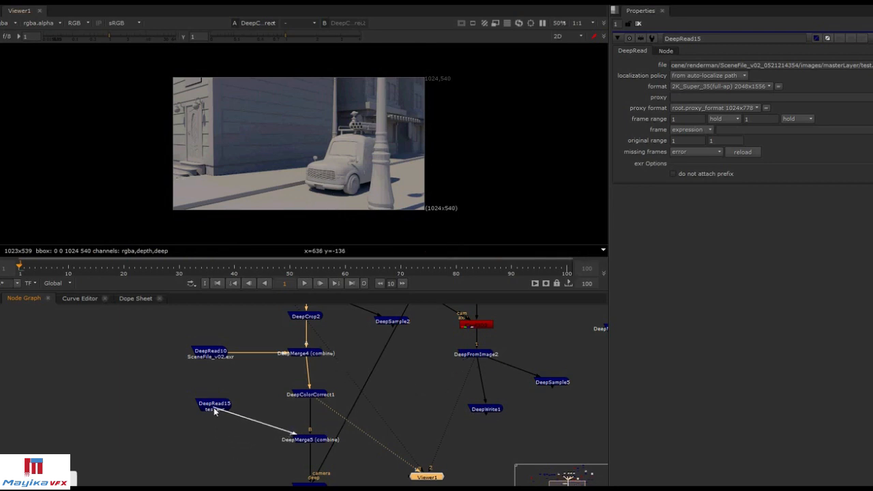
pyautogui.click(310, 441)
pyautogui.press('1')
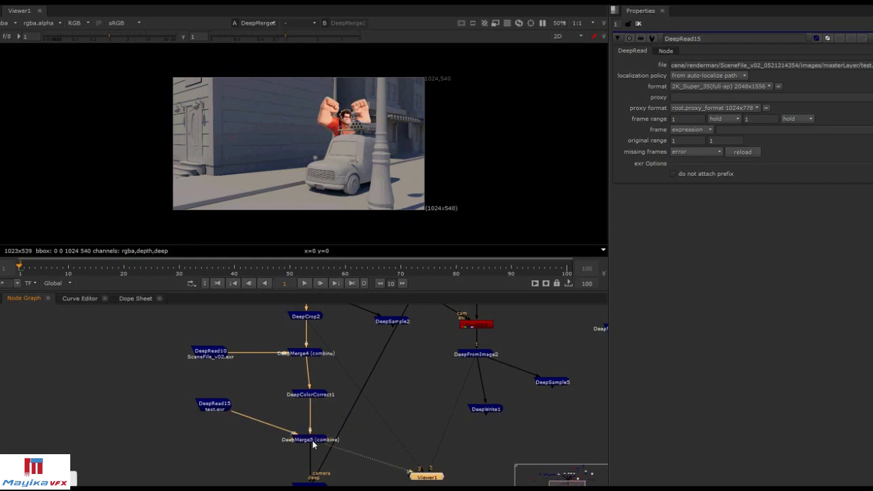
pyautogui.moveTo(217, 409); pyautogui.dragTo(210, 427)
pyautogui.moveTo(286, 424); pyautogui.dragTo(286, 406, button='middle')
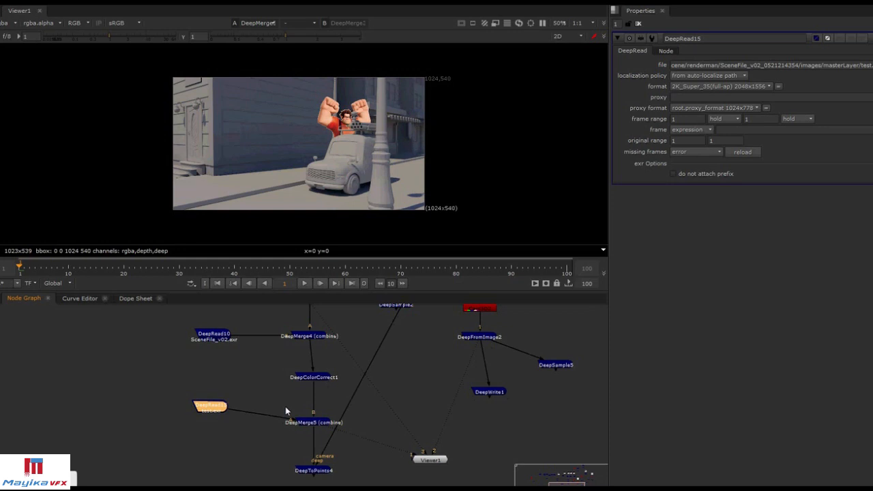